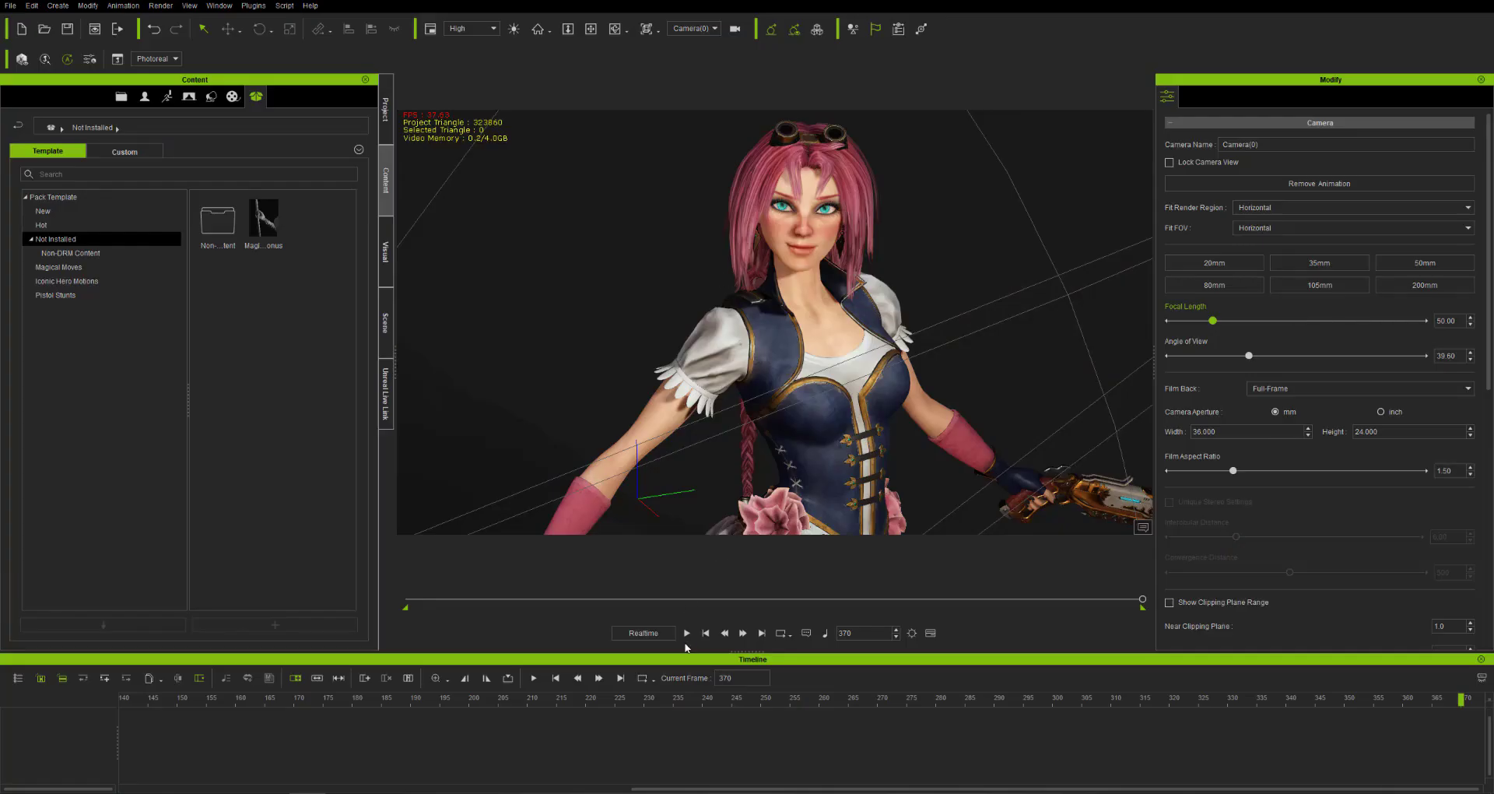
Browse the motion previews in the Magical Moves, Iconic Hero Motions and Pistol Stunts packs.
click(52, 268)
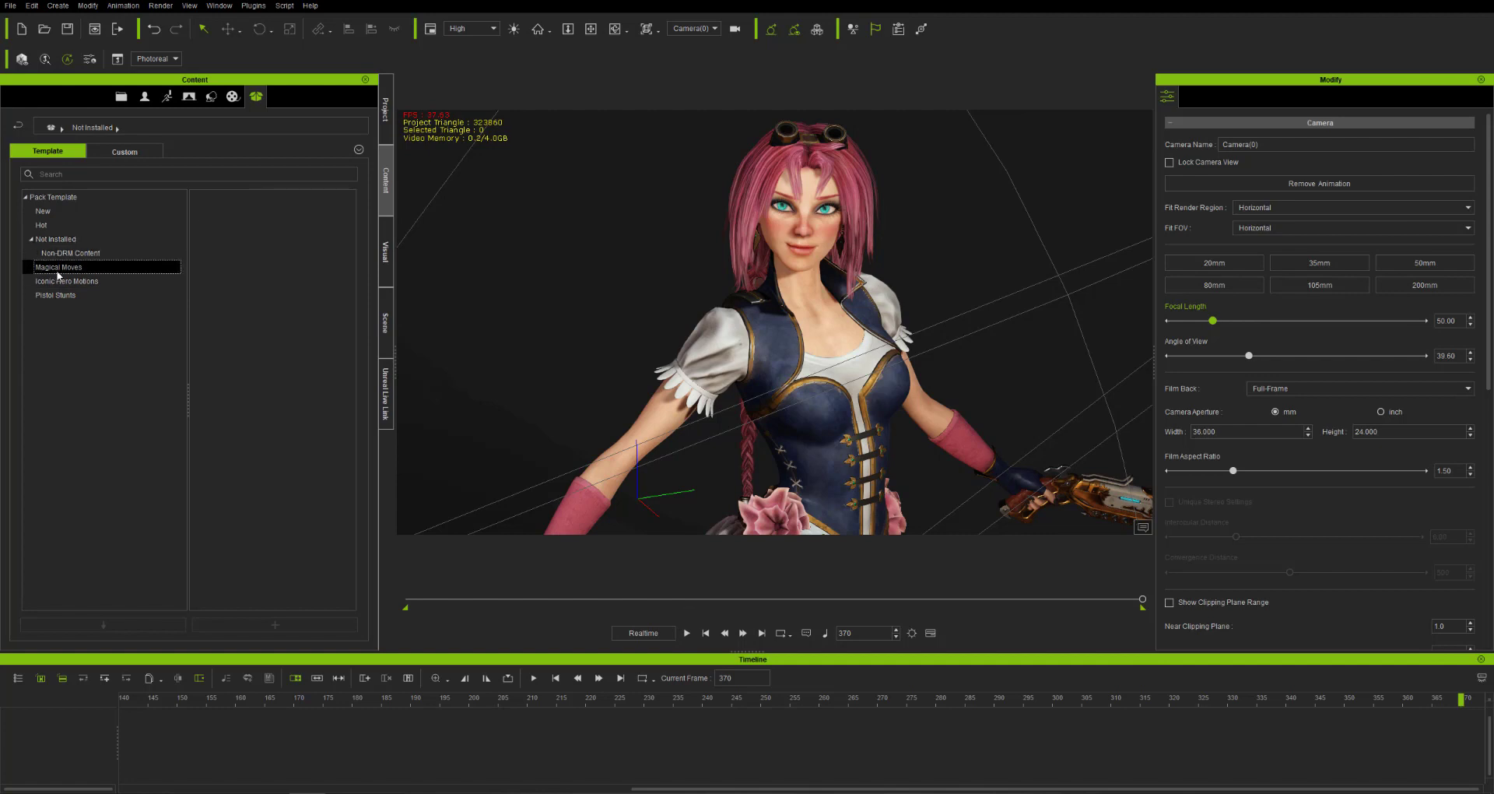
scroll(280, 377, down, 8)
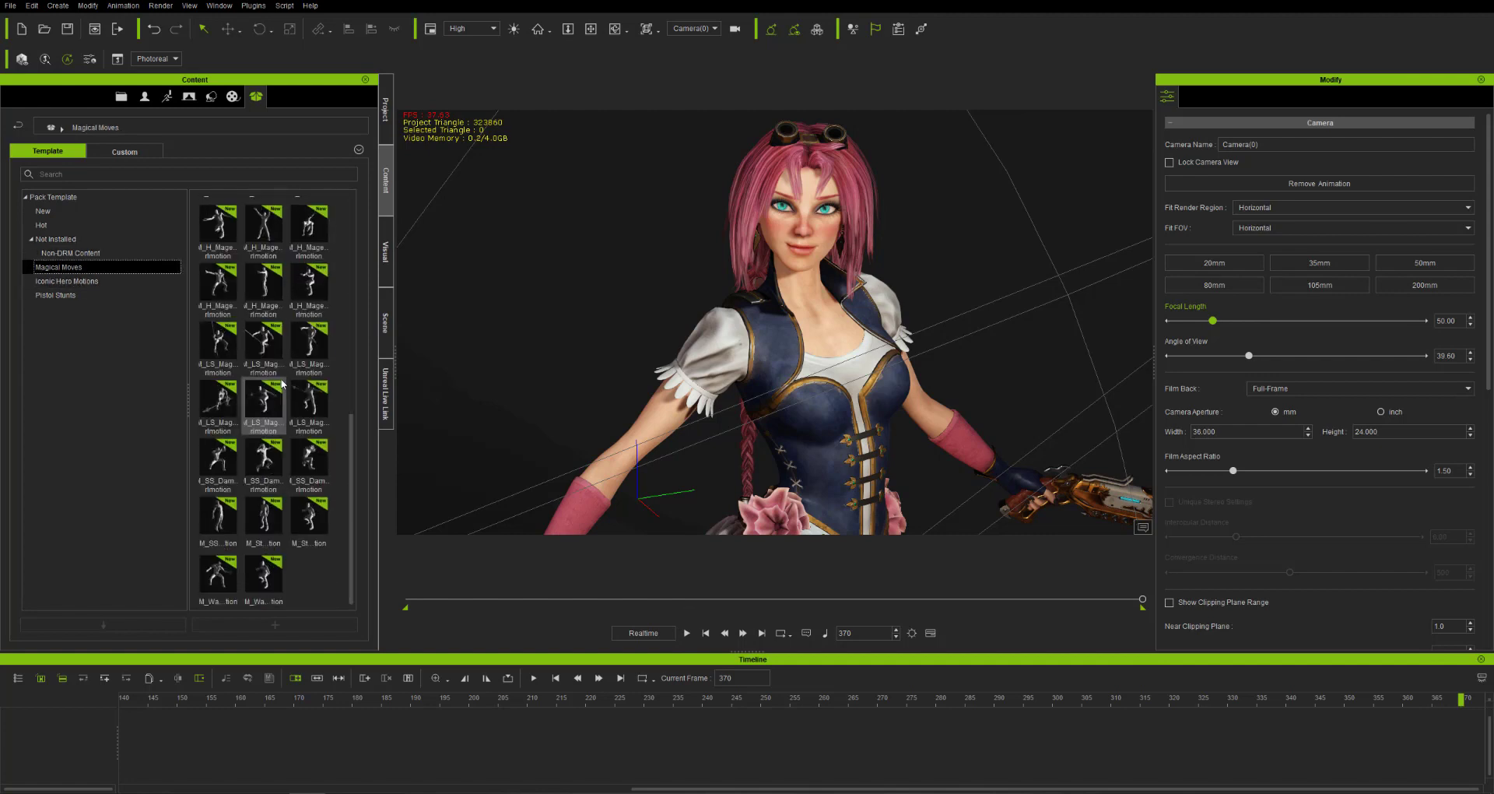
click(84, 281)
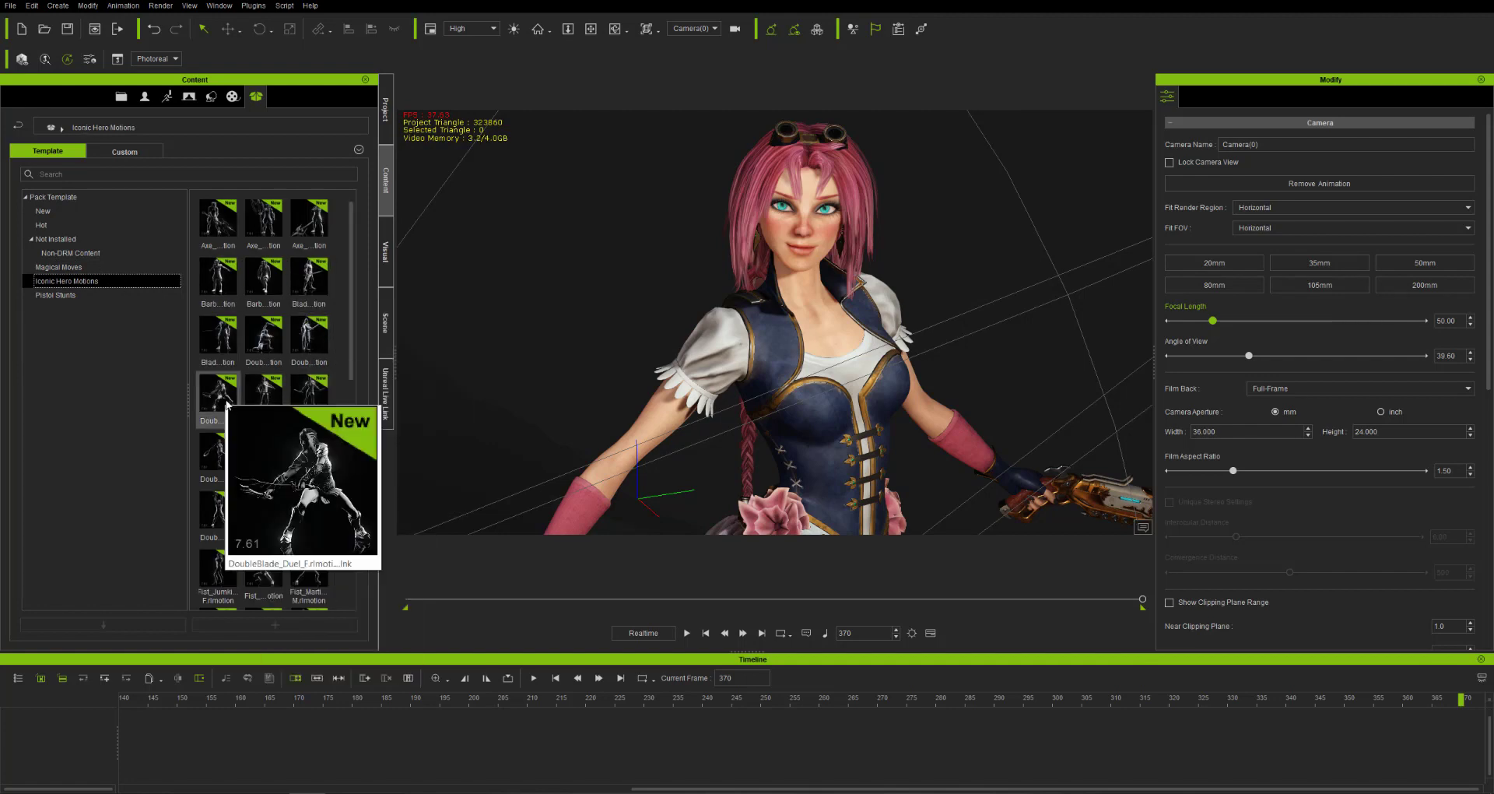
click(61, 294)
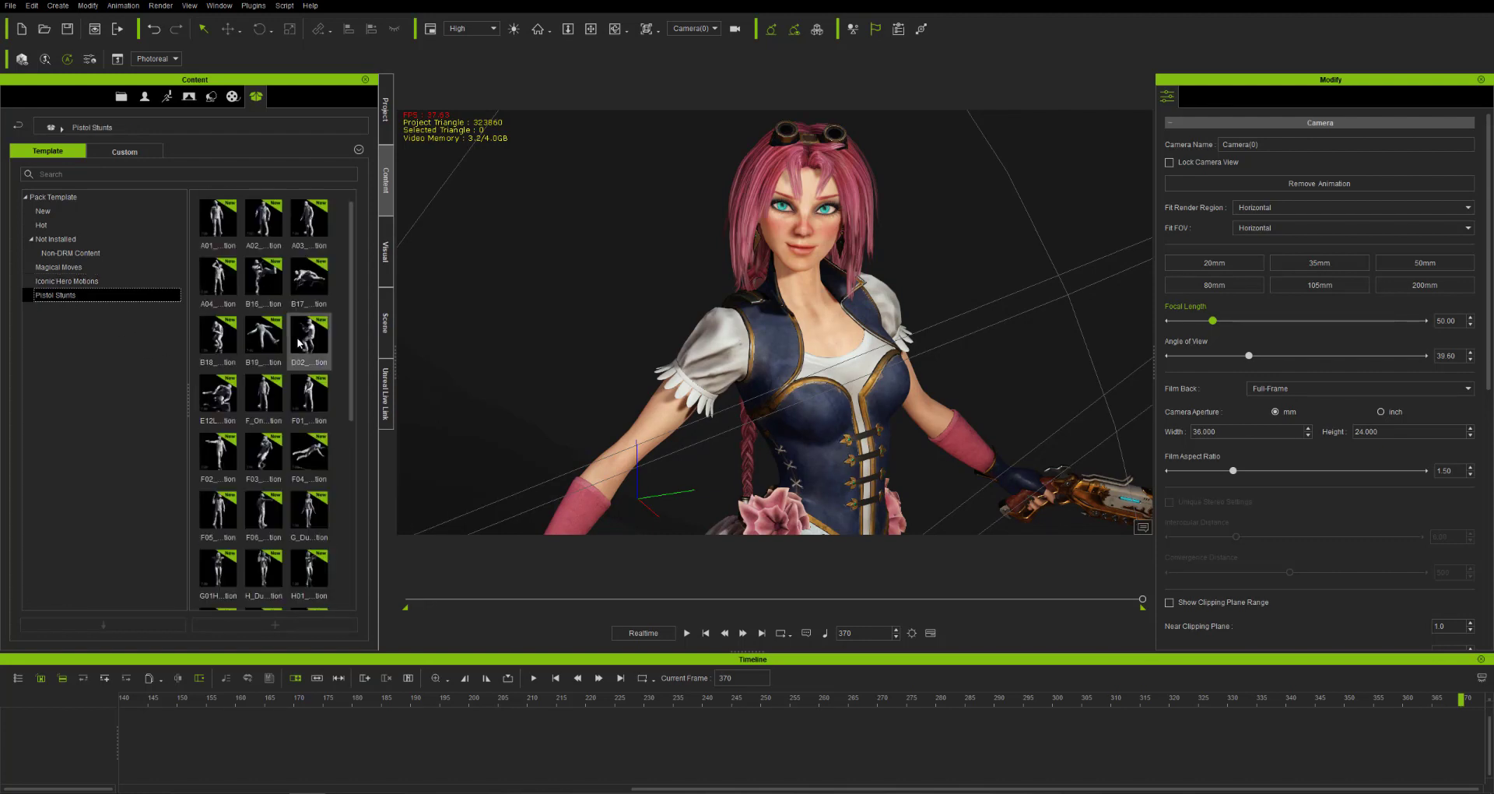
scroll(300, 338, down, 1)
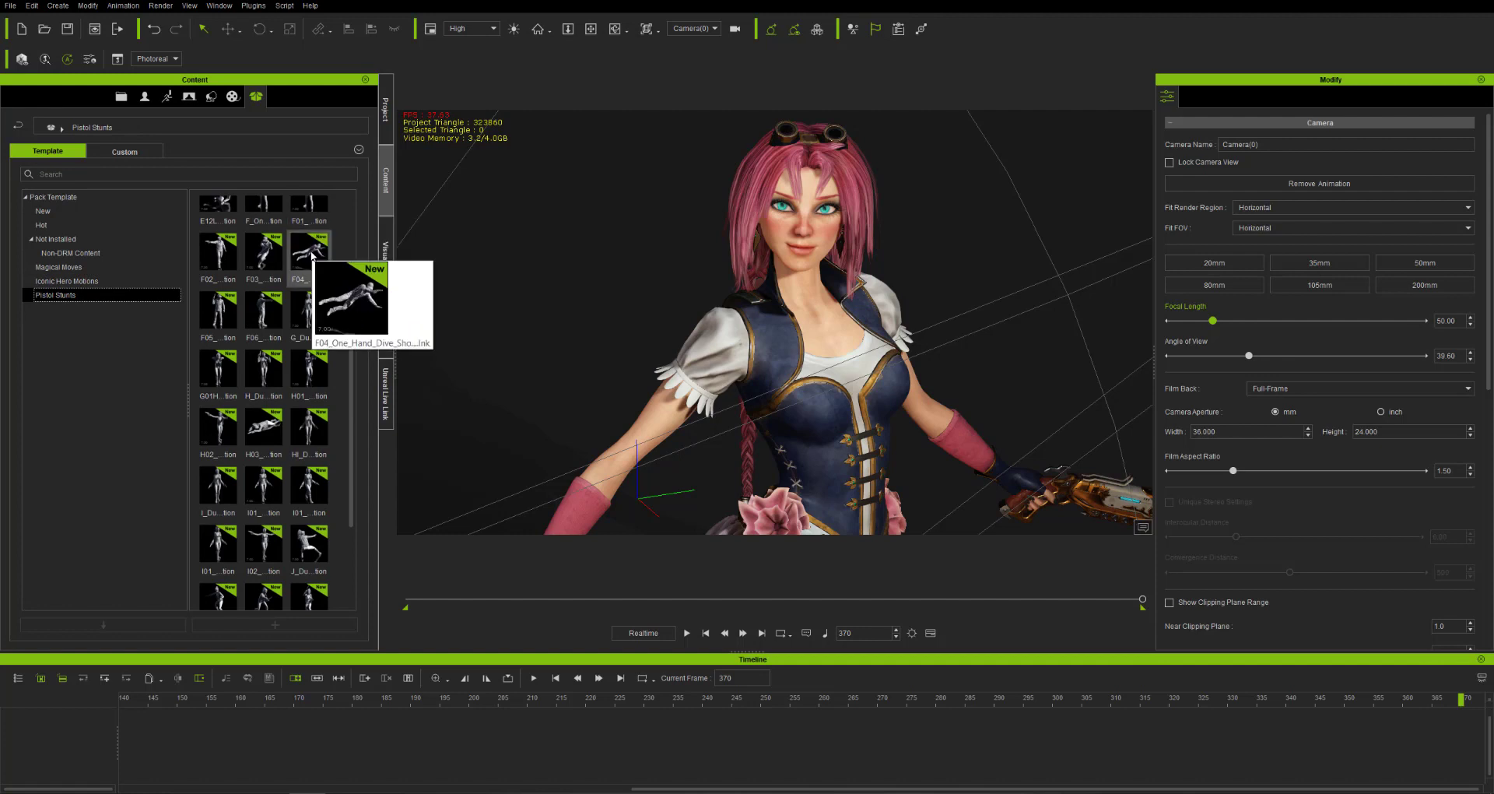
mouse_move(267, 254)
mouse_move(309, 418)
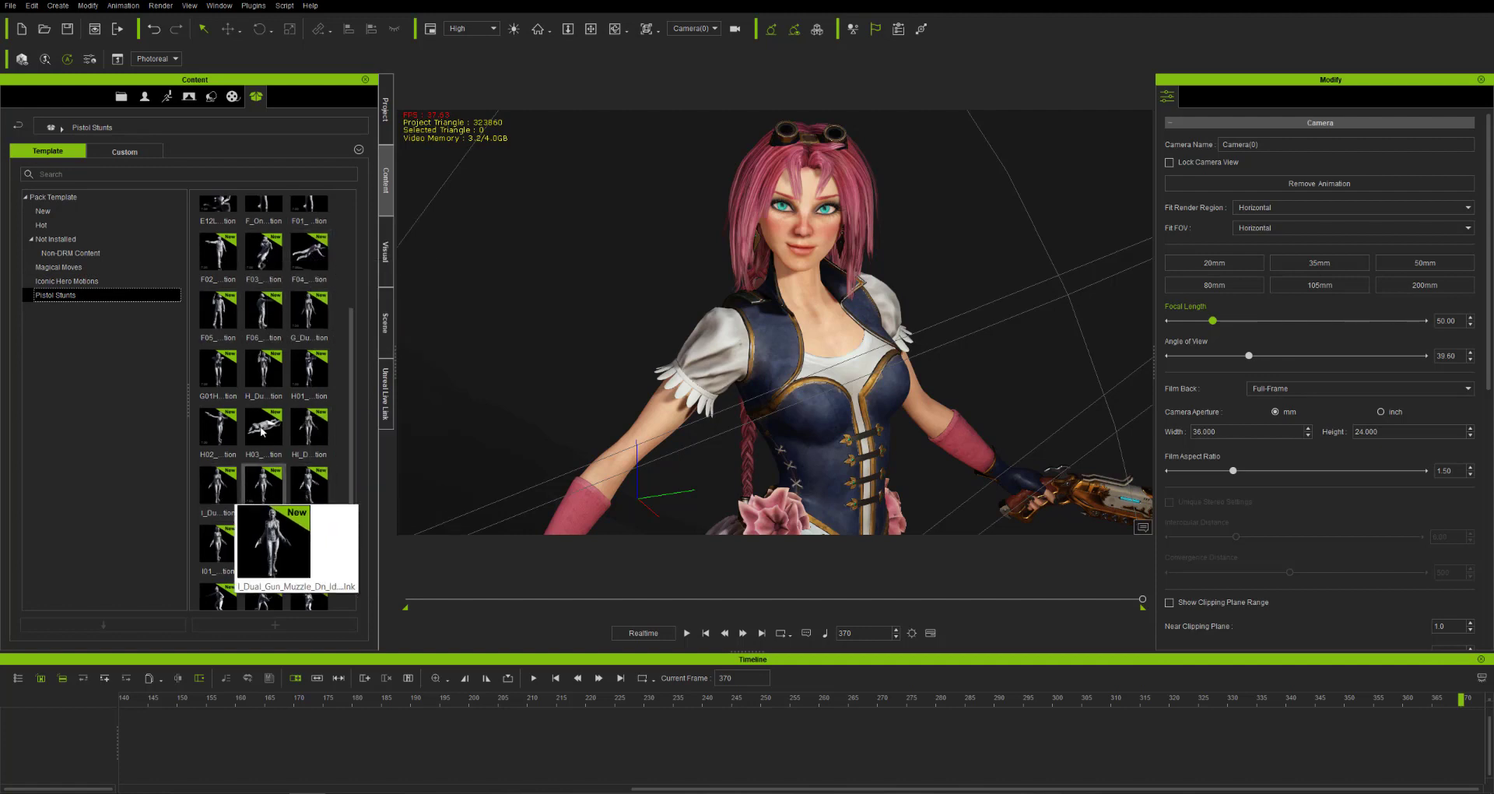
scroll(268, 428, down, 3)
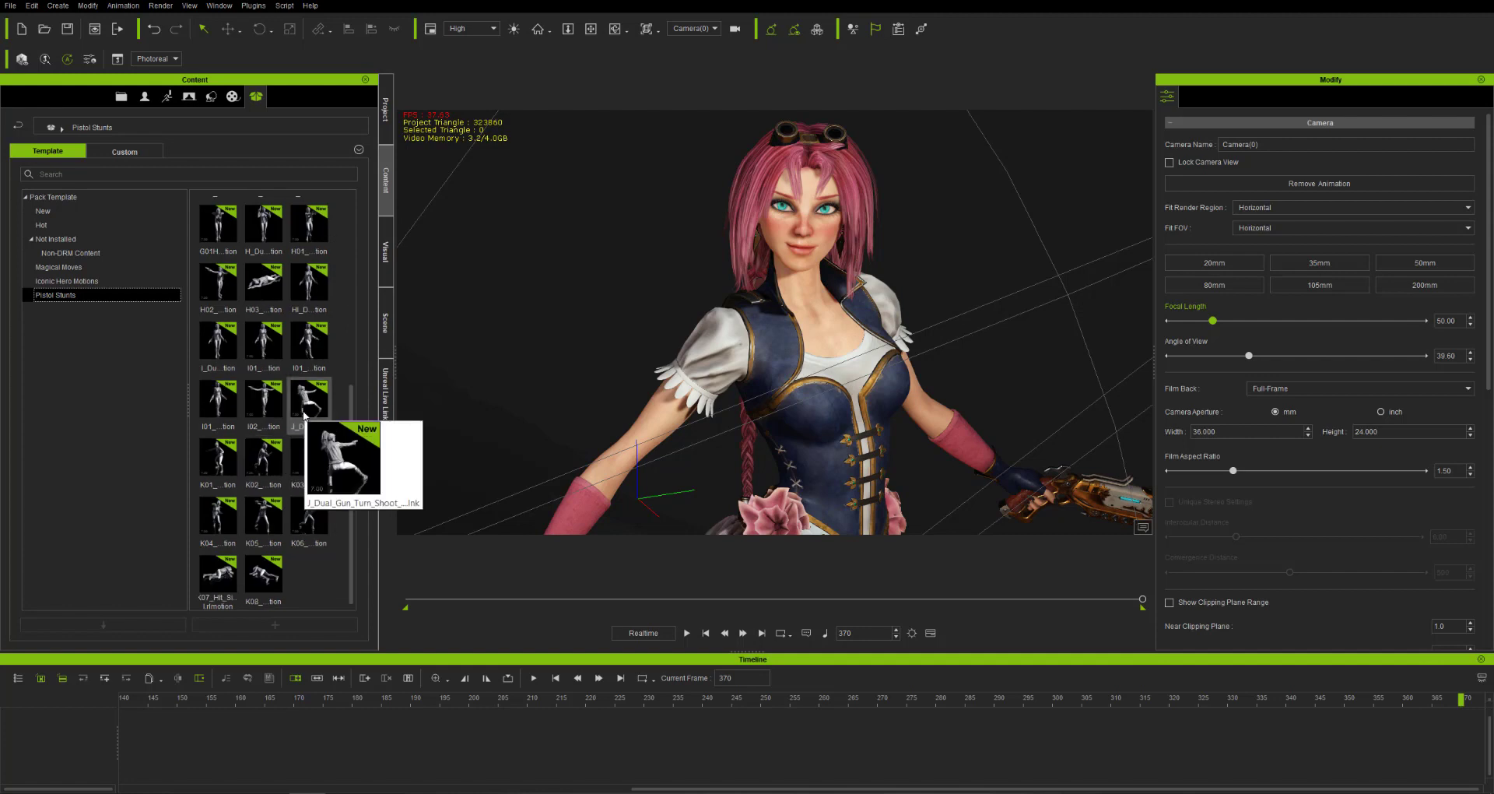
mouse_move(281, 461)
scroll(311, 295, up, 6)
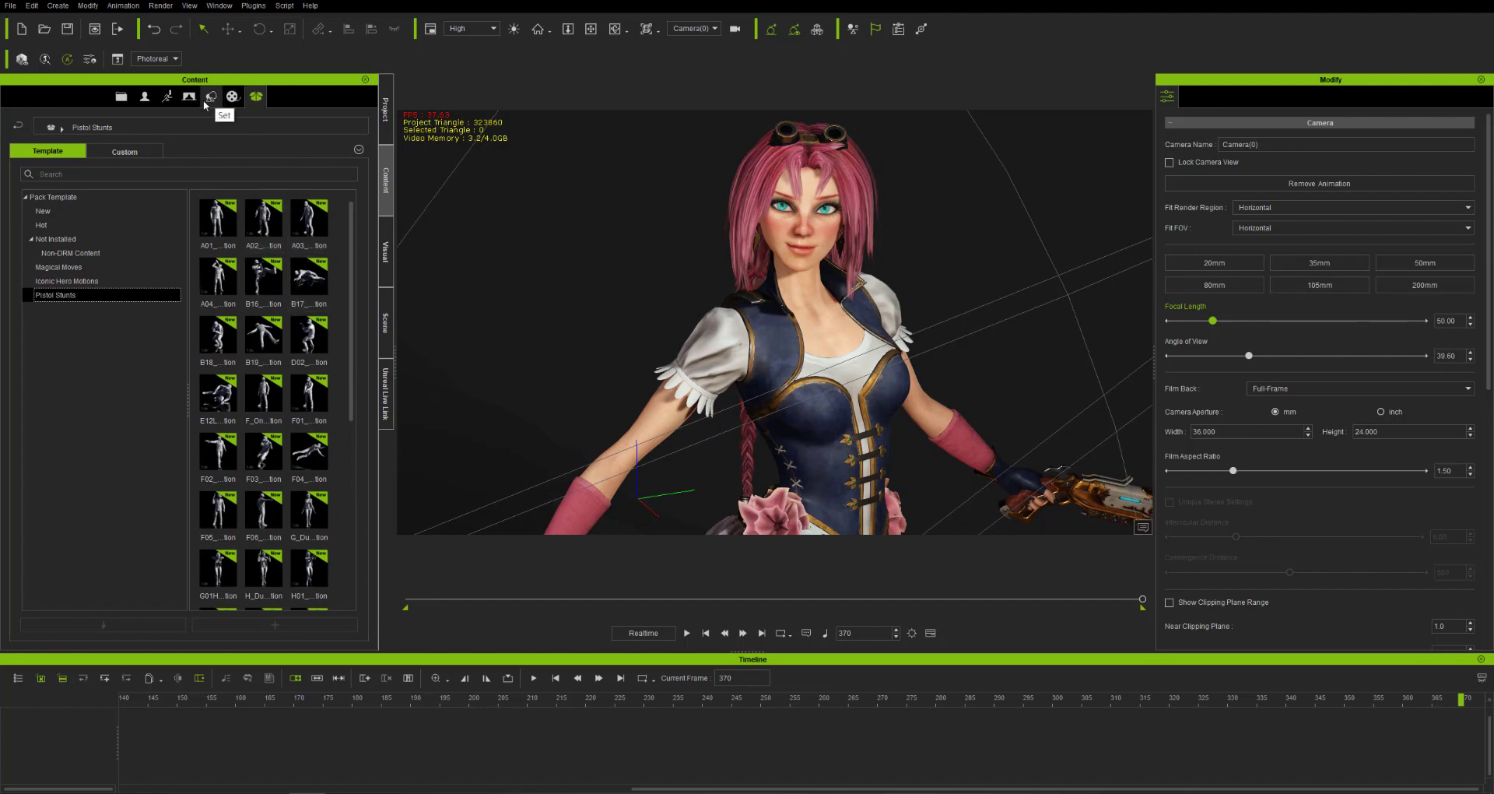
Enable the Unreal Live Link plugin and bring up its transfer list.
click(386, 385)
click(253, 6)
mouse_move(284, 67)
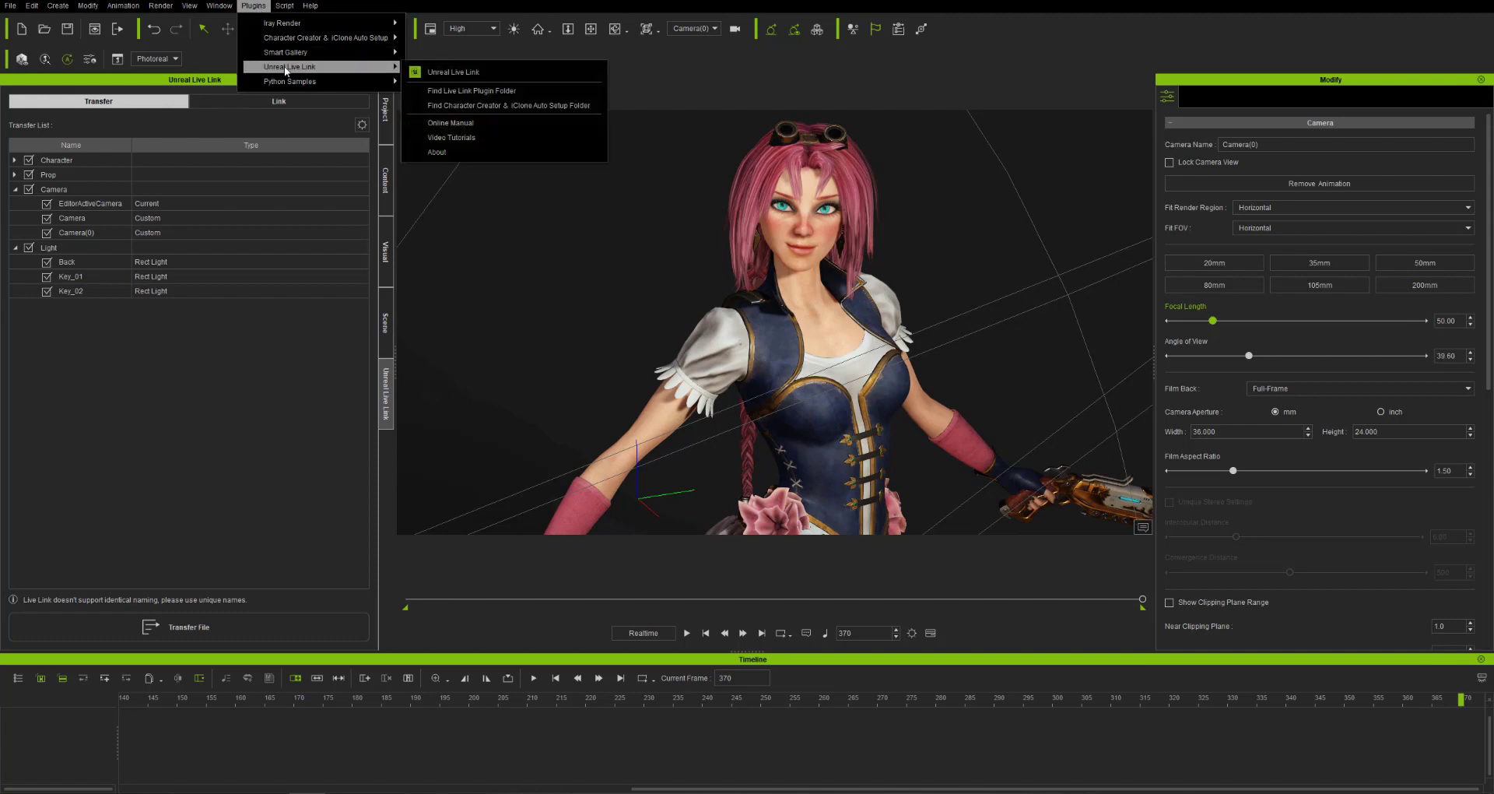
click(467, 74)
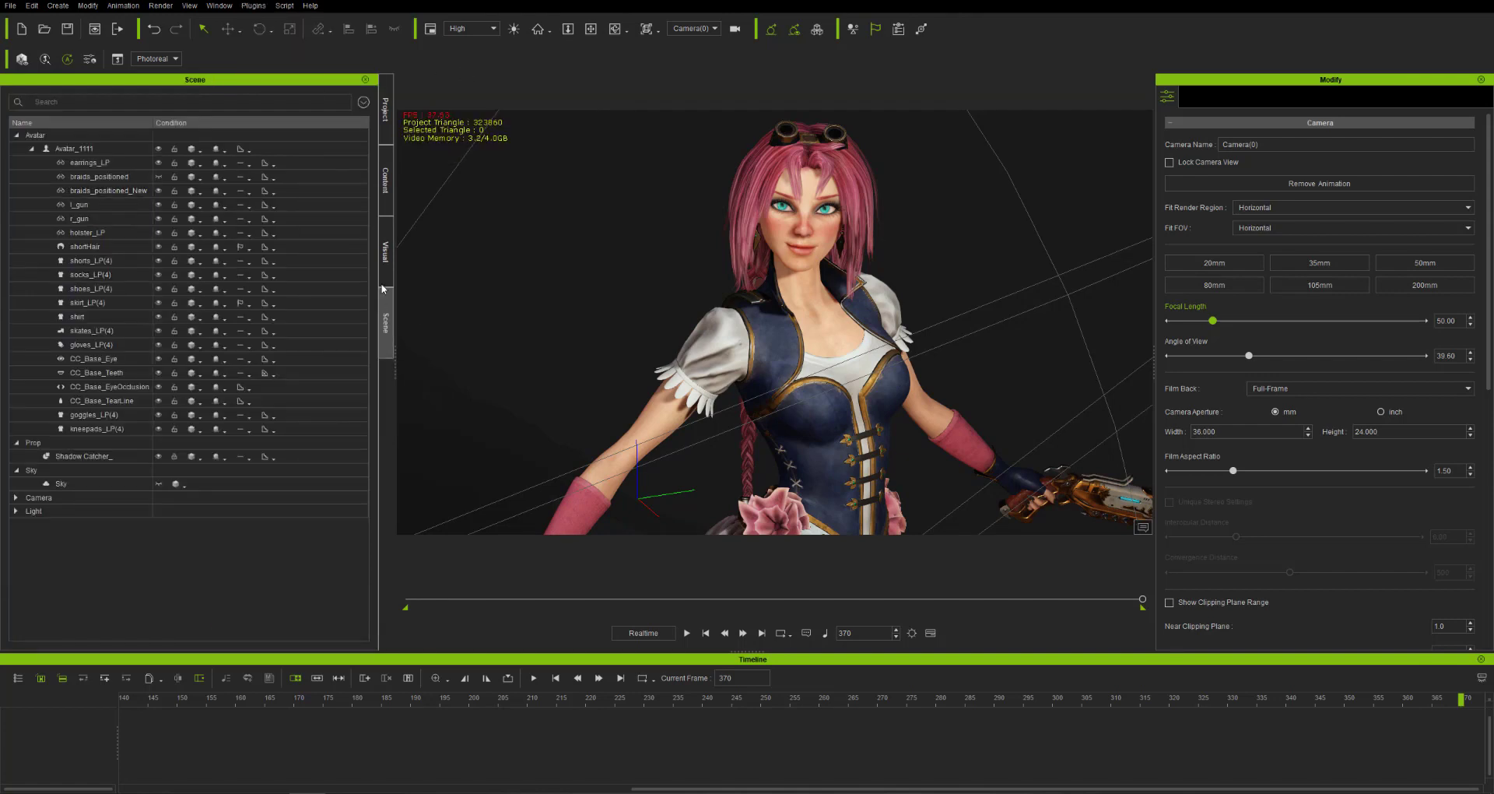
click(252, 6)
mouse_move(326, 67)
click(438, 90)
click(386, 379)
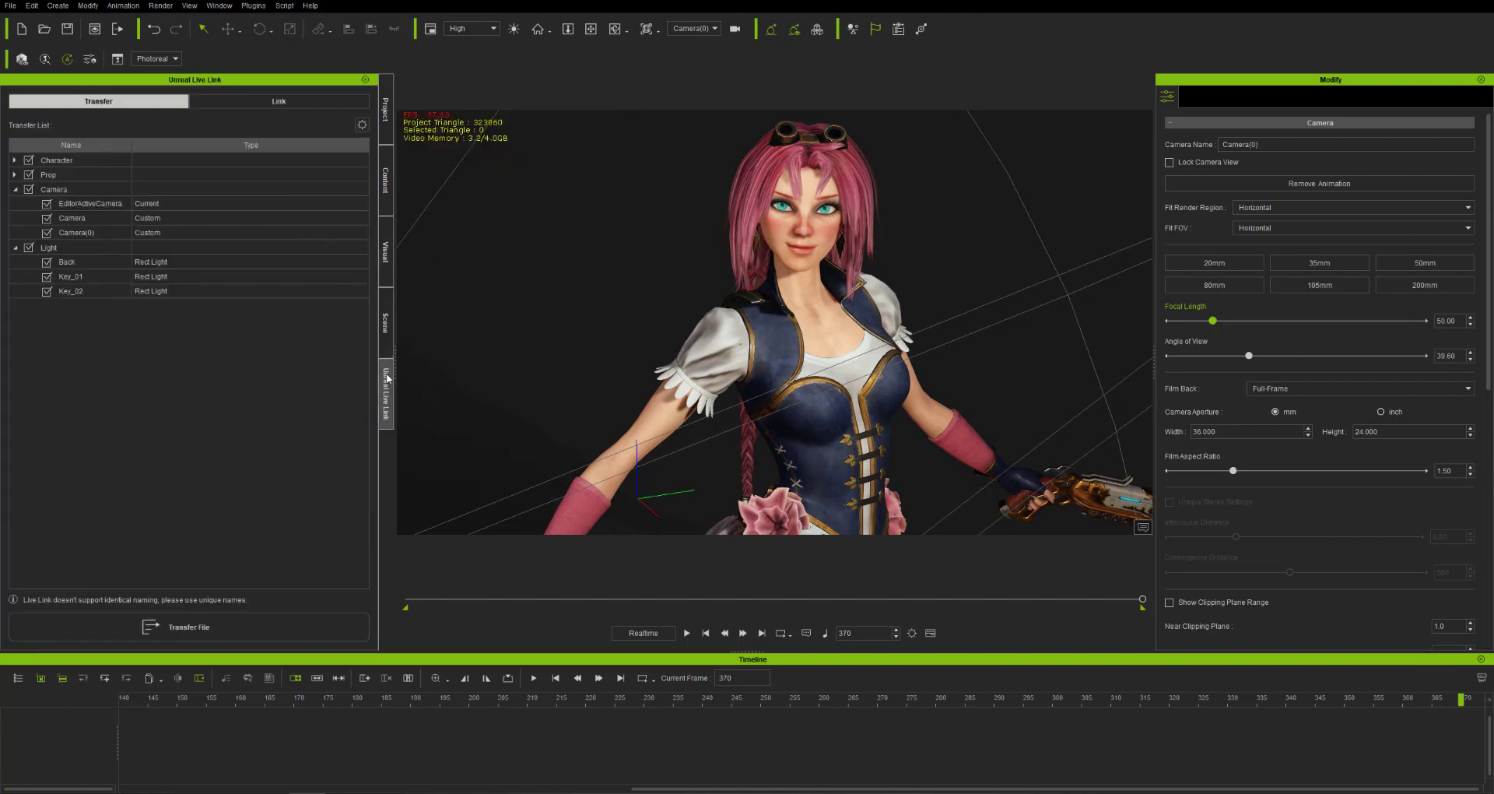
Exclude EditorActiveCamera, Camera, the props and all lights from the Unreal transfer list.
click(47, 203)
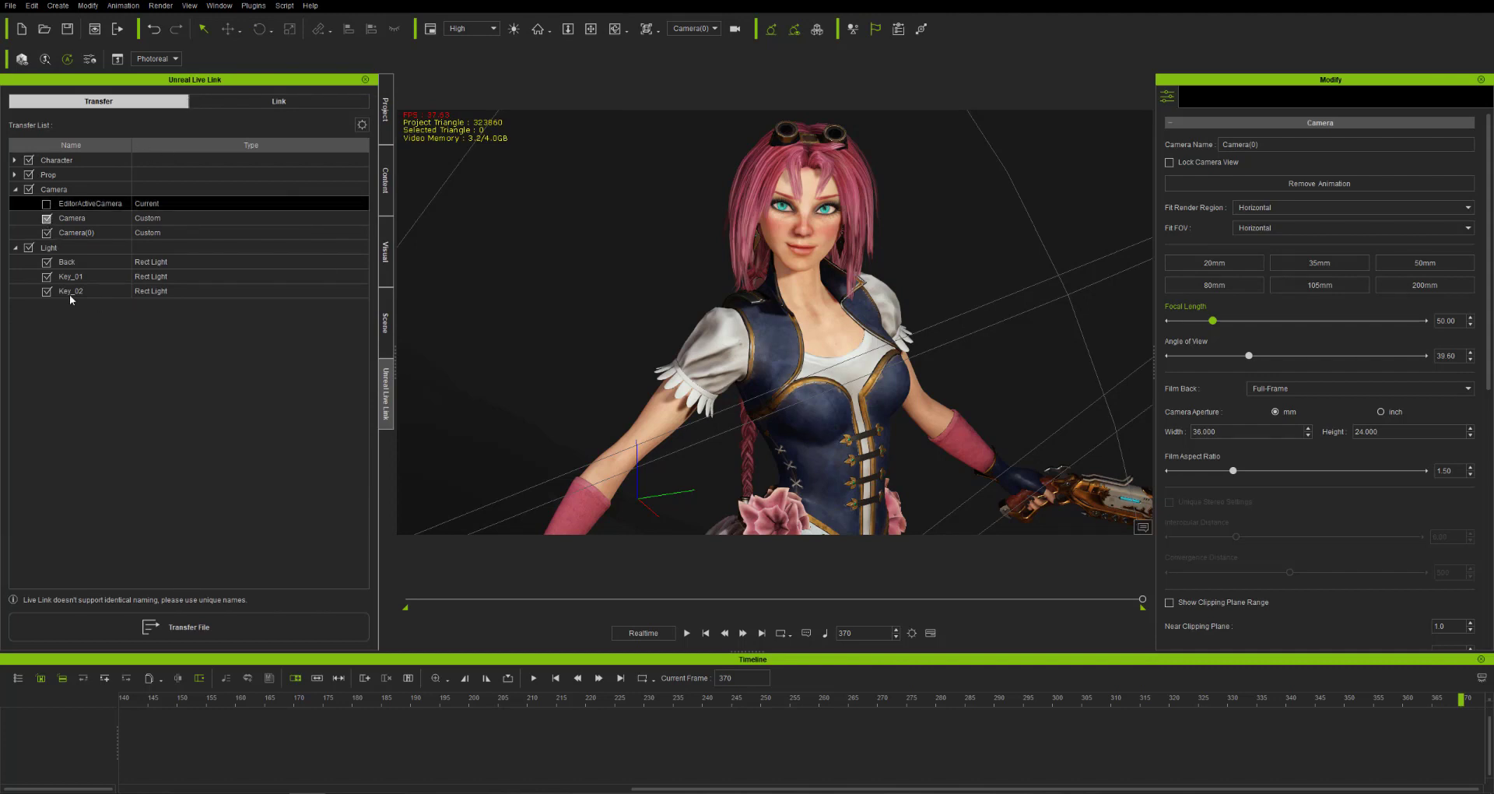
click(45, 219)
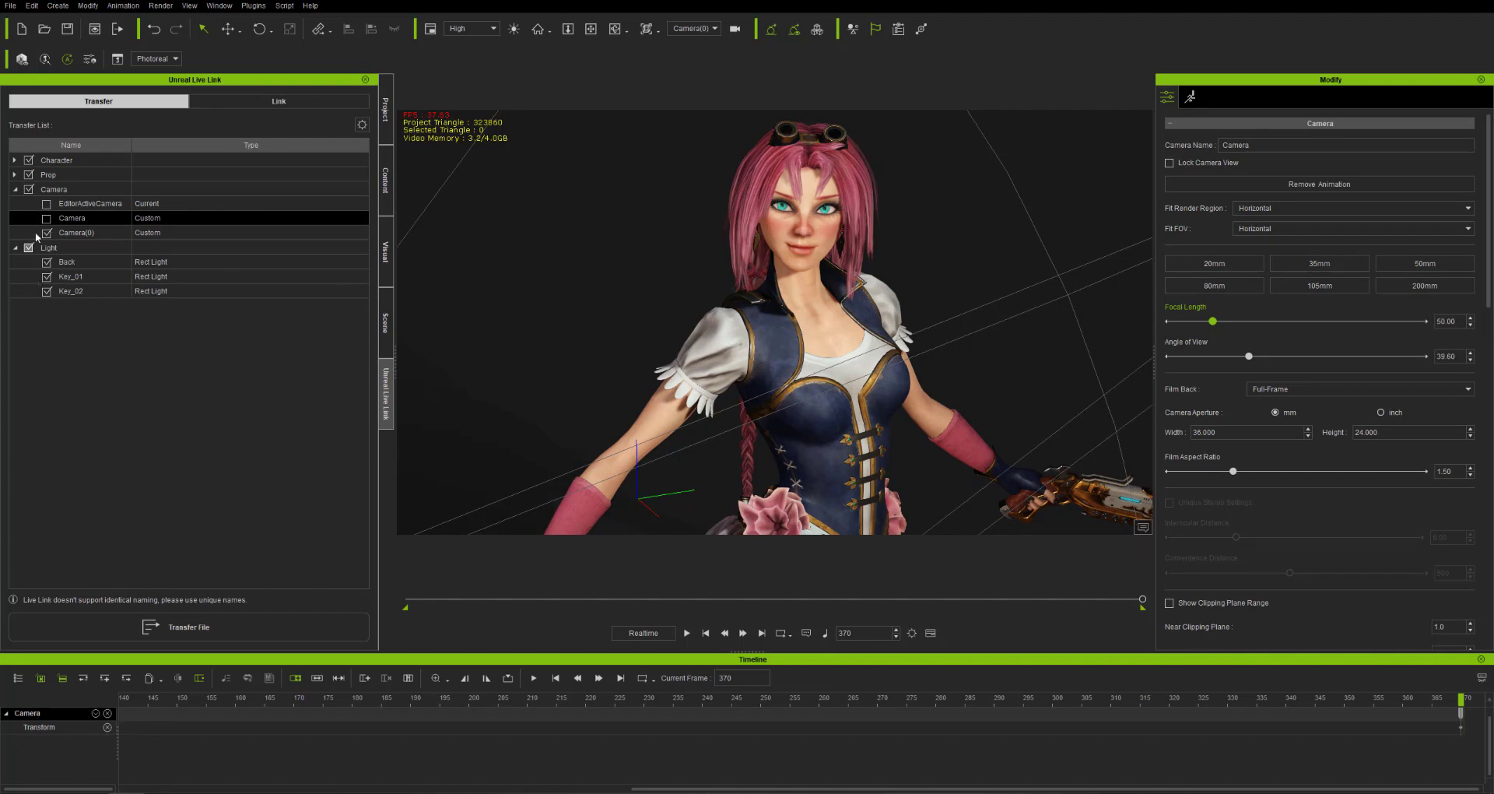
click(30, 176)
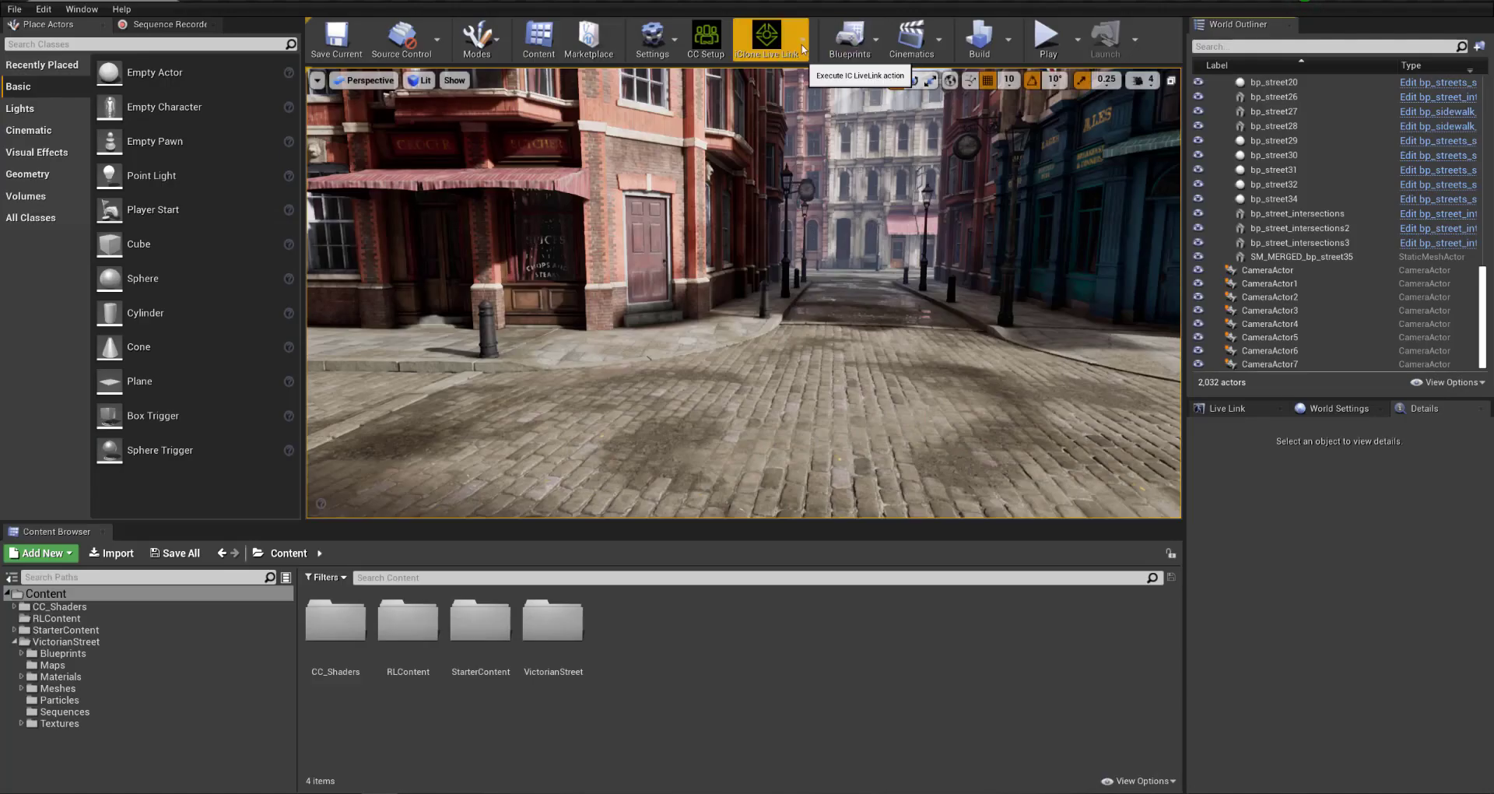
Switch to Unreal Editor, run iClone Live Link to create the iClone_Origin actor and focus on it.
click(766, 35)
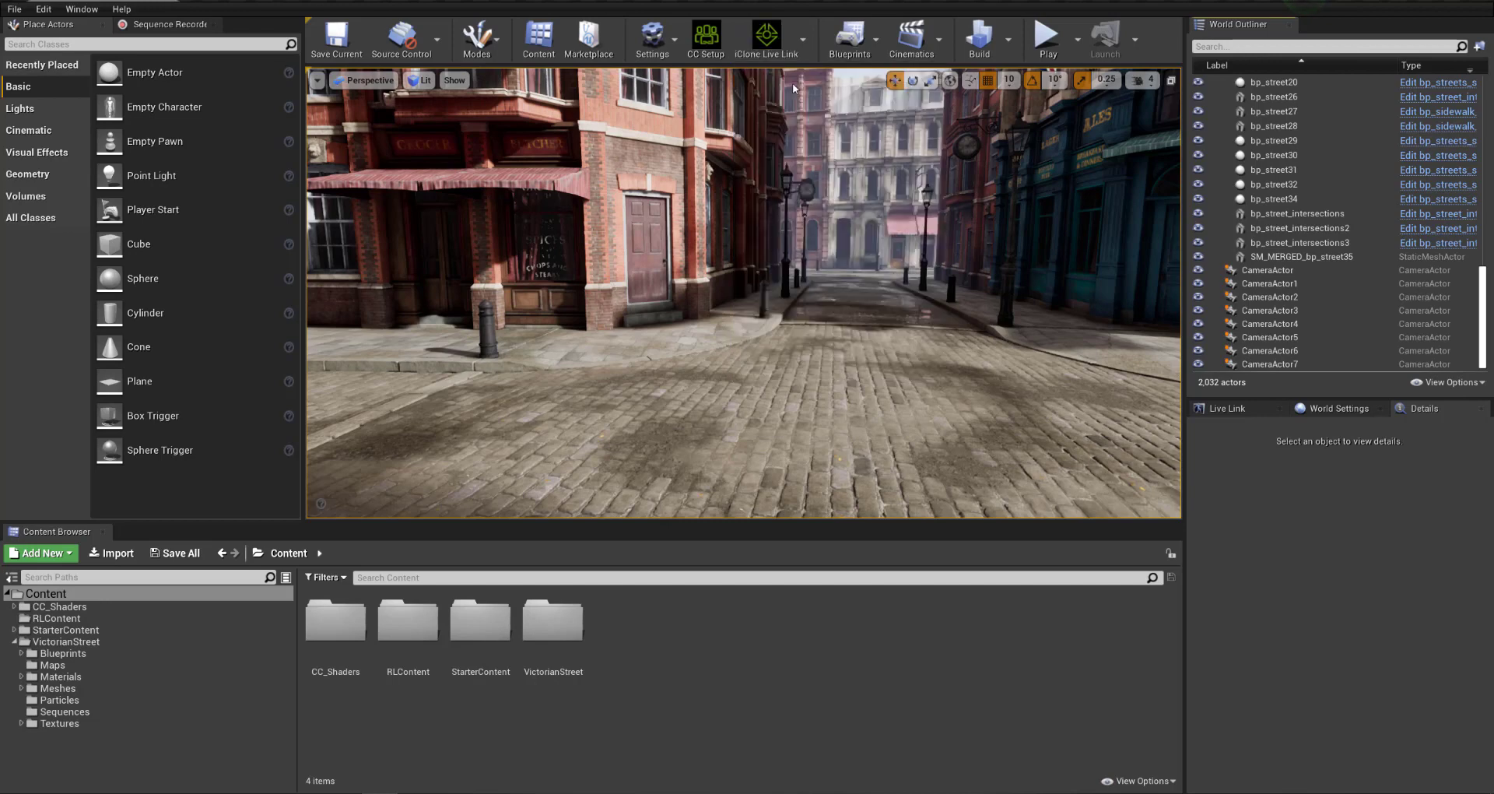
click(794, 88)
click(1284, 350)
click(1284, 364)
key(f)
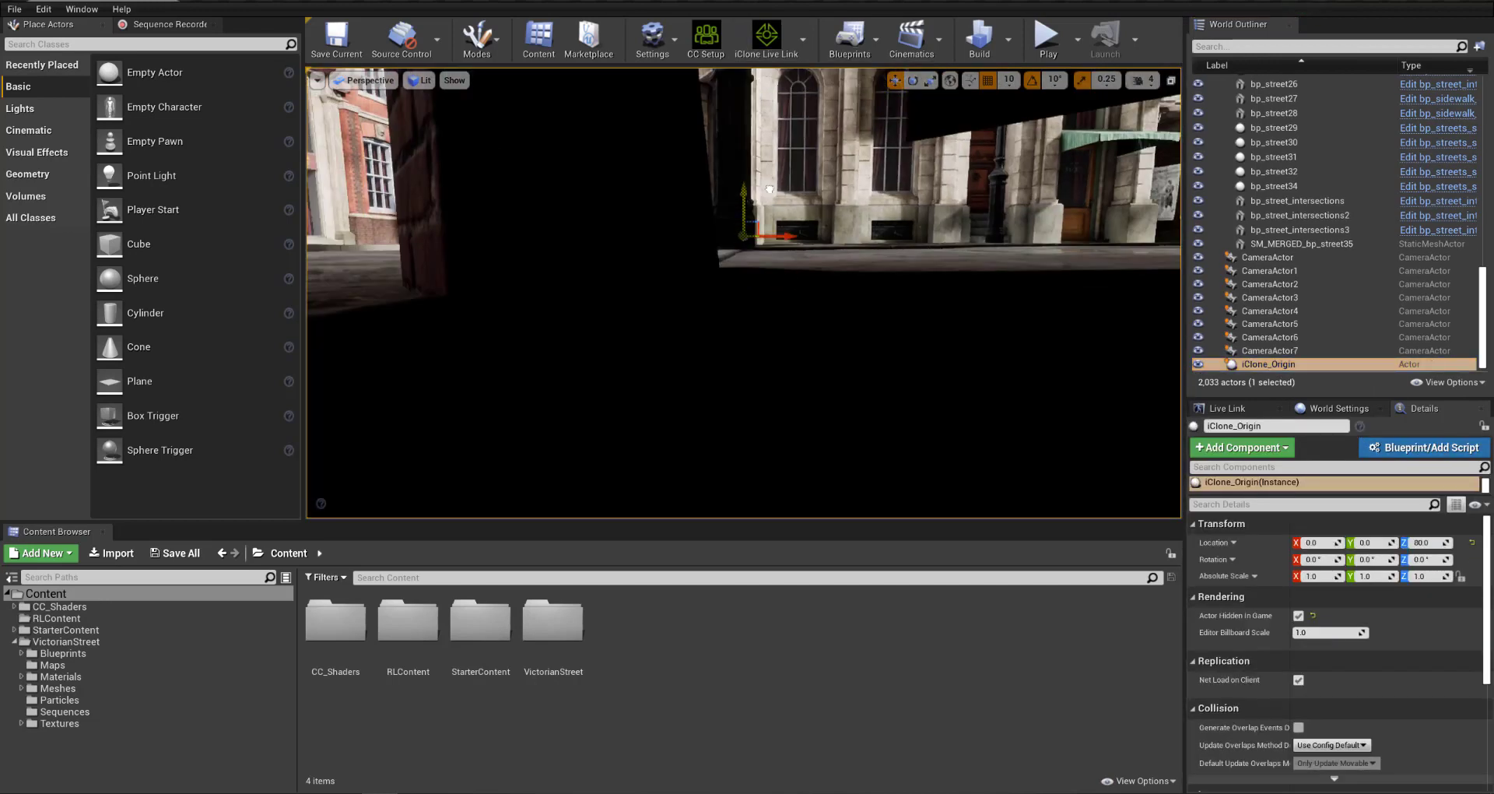
Move iClone_Origin along the street to the intersection, at about X 3350 and Y 110.
alt+drag(844, 196, 918, 91)
key(f)
drag(745, 260, 1009, 93)
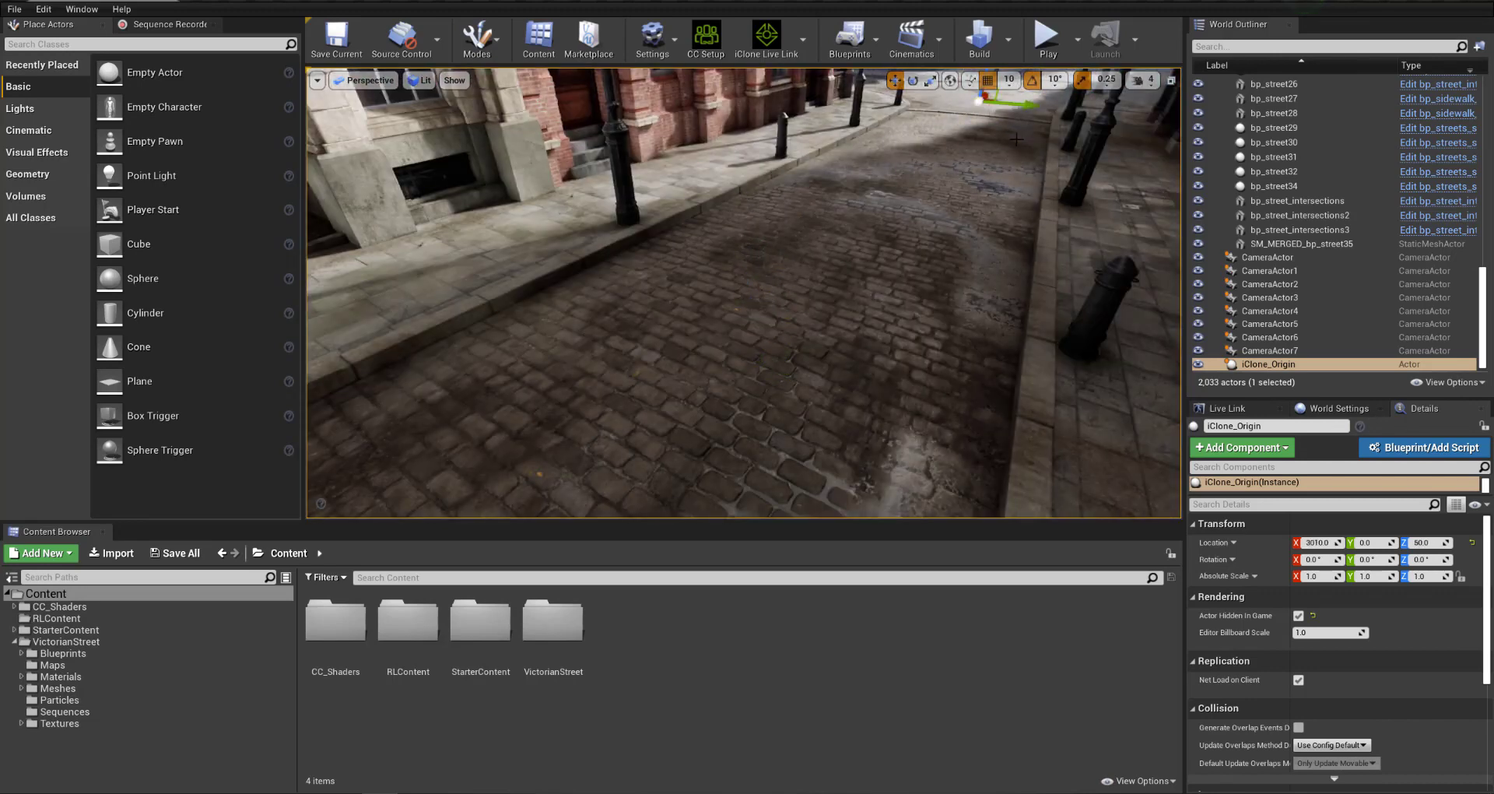
key(f)
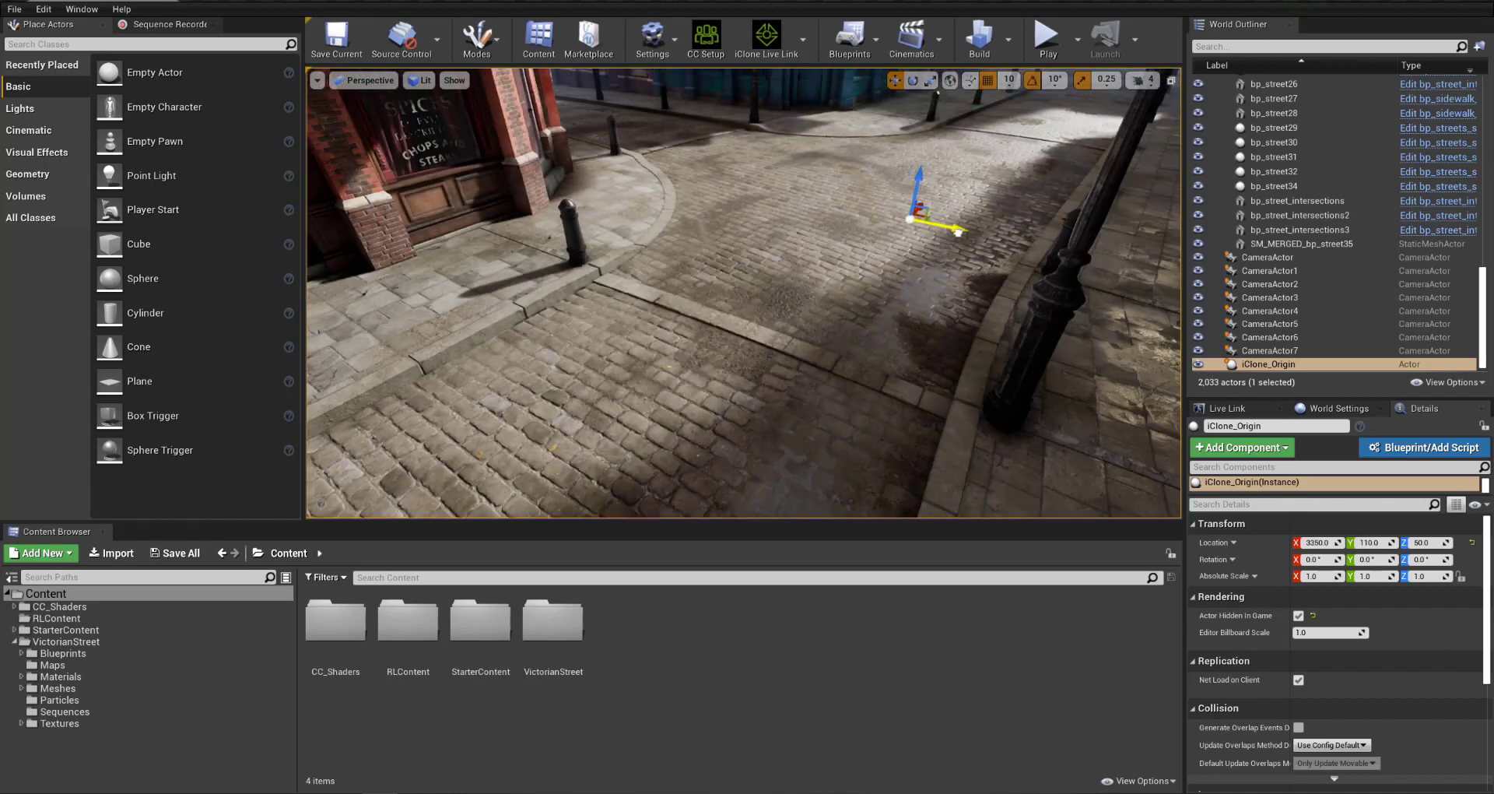
alt+drag(940, 274, 921, 232)
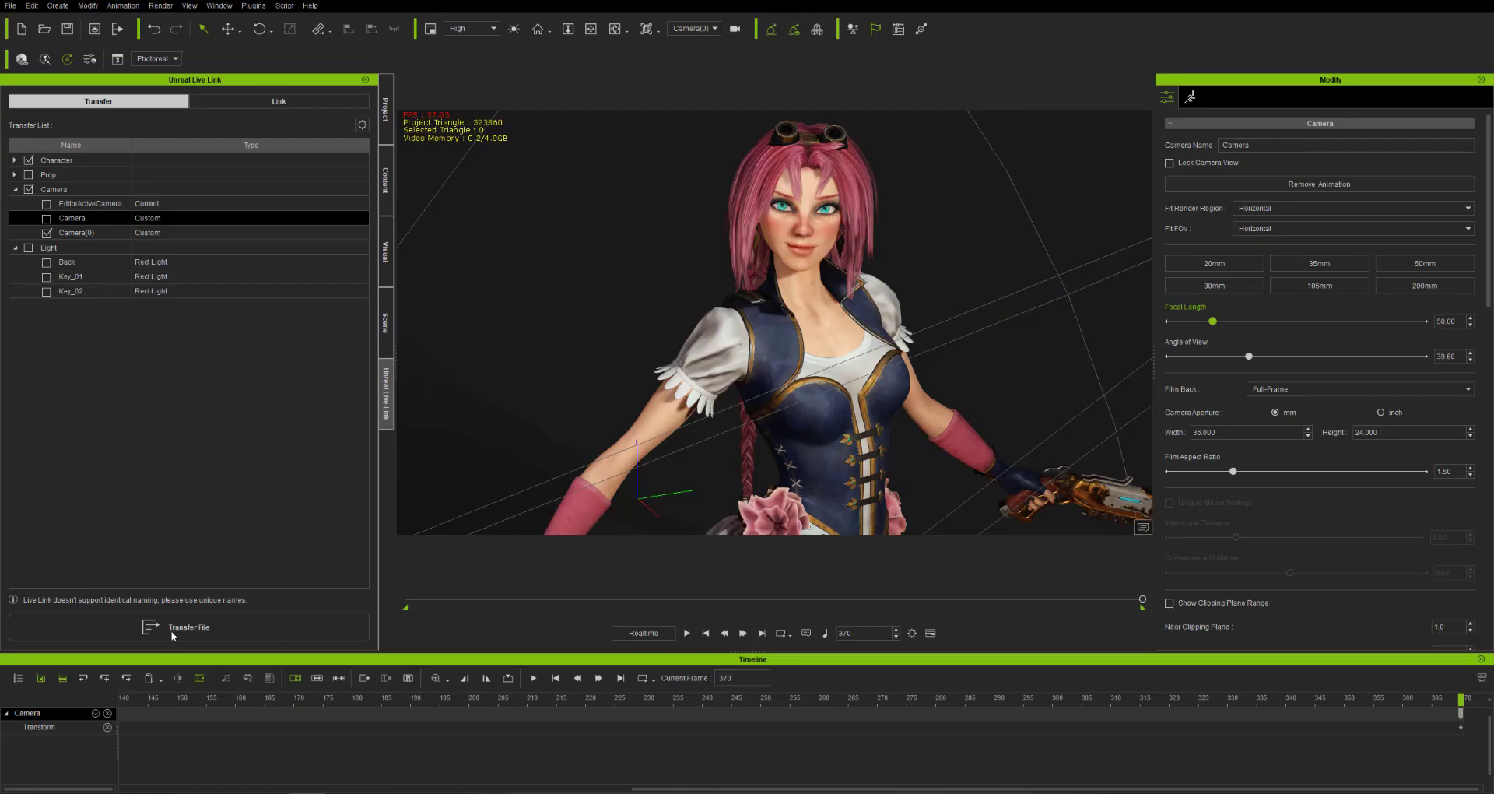
Switch to iClone, transfer the character and Camera(0) to Unreal, and frame the imported avatar in the Unreal viewport.
click(172, 635)
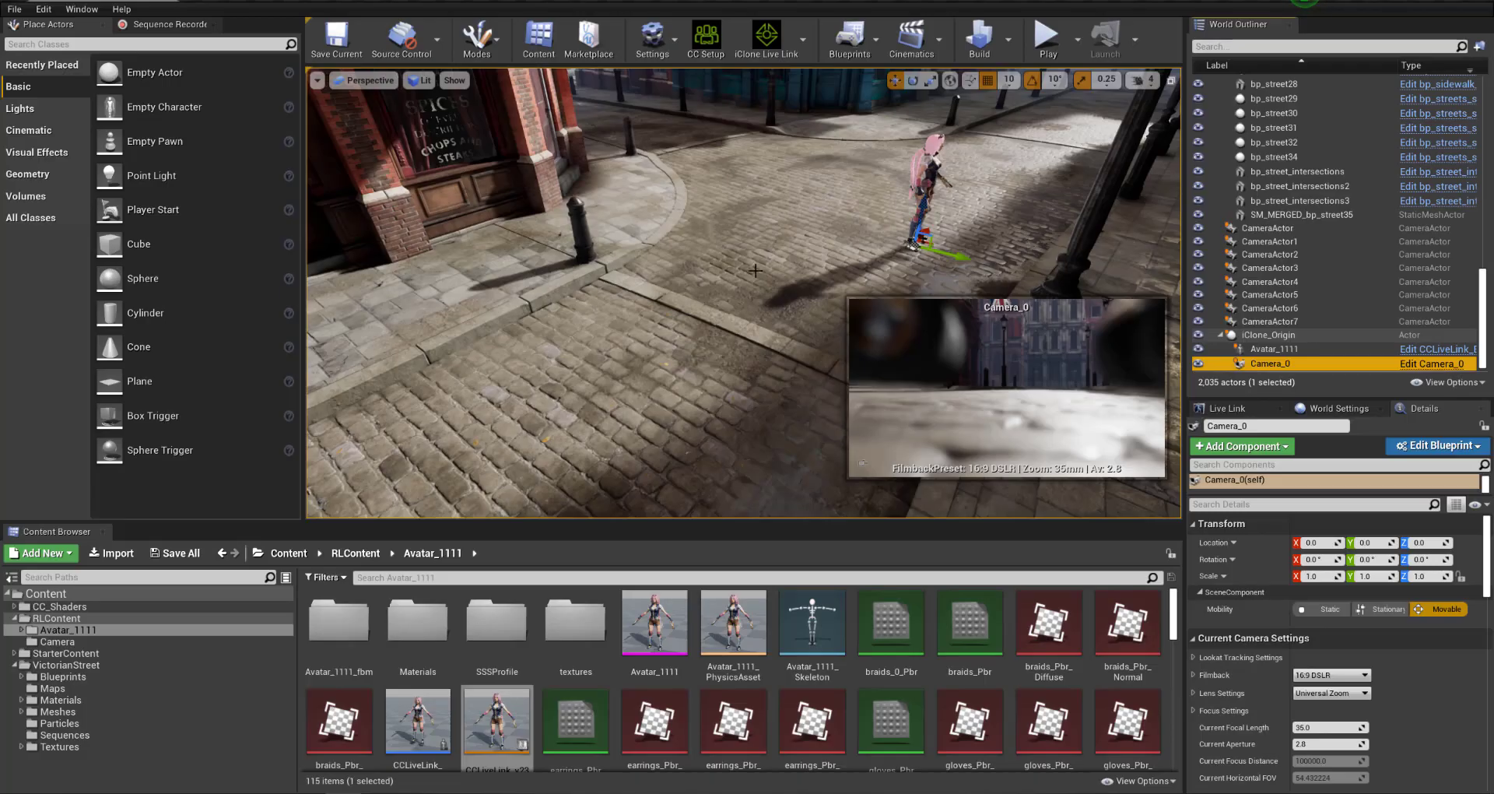
click(956, 255)
key(f)
right_drag(923, 226, 806, 204)
Select the Avatar_1111 actor under iClone_Origin.
click(1298, 350)
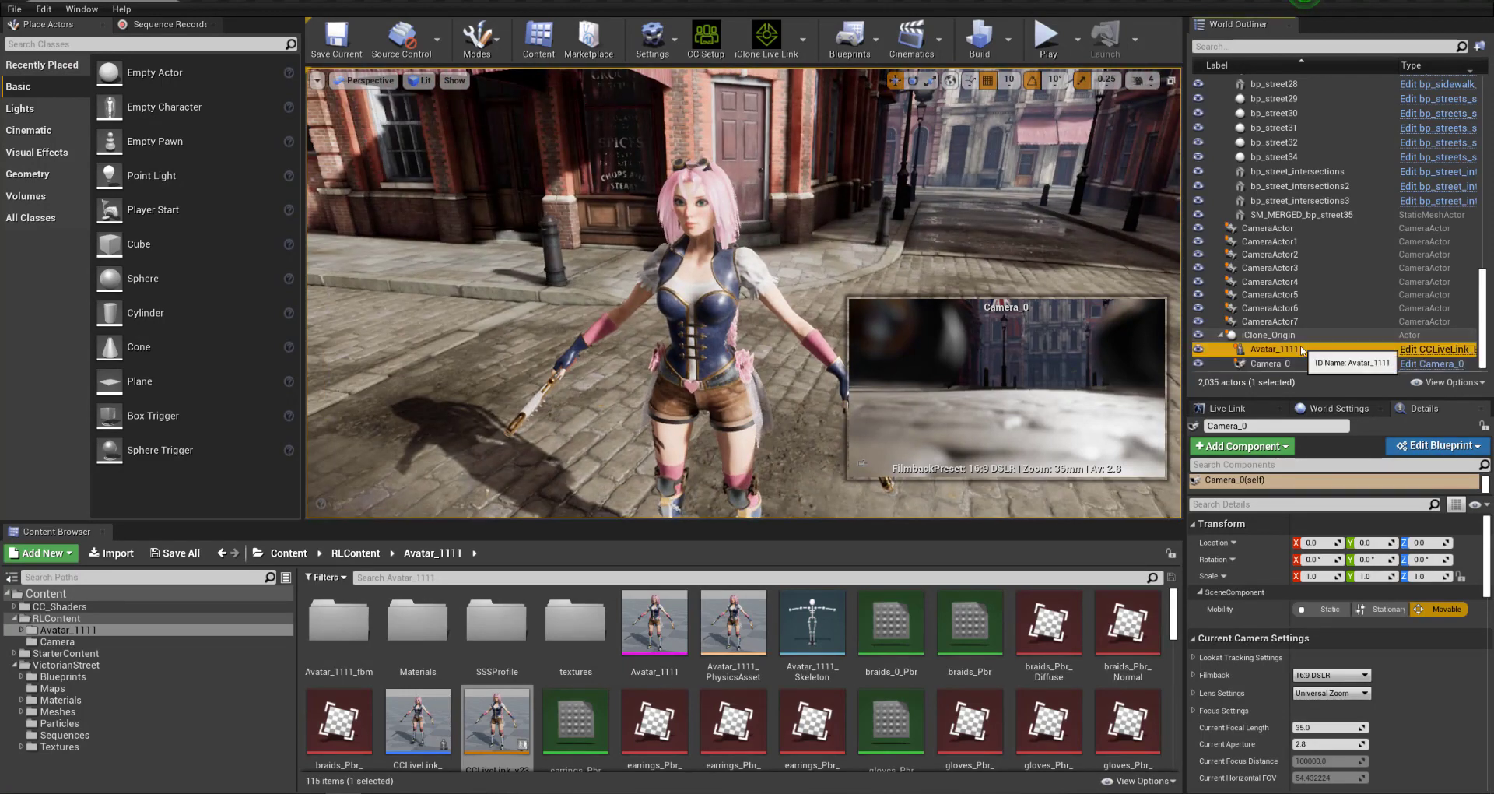
click(1298, 364)
click(1298, 350)
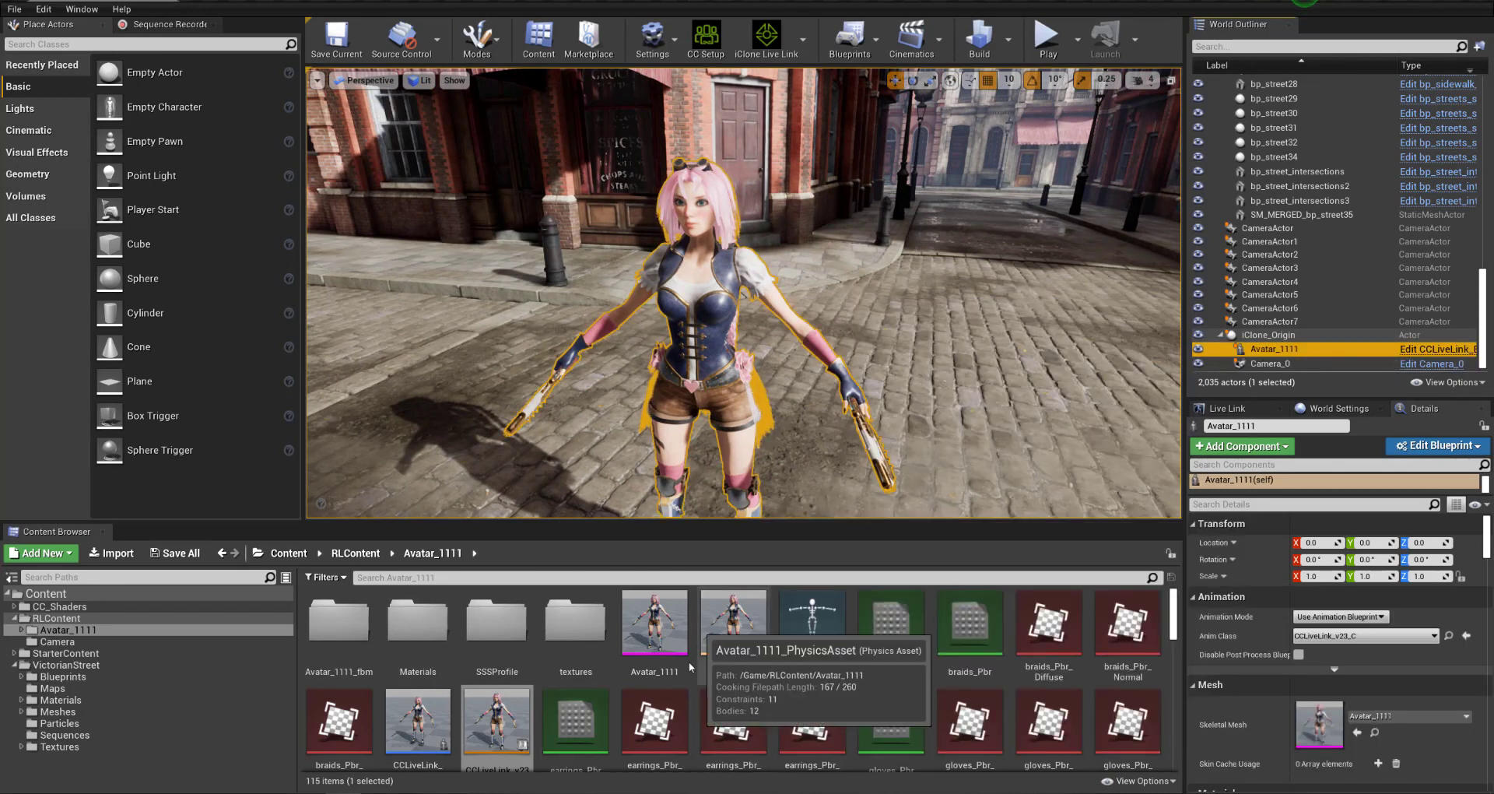
click(418, 720)
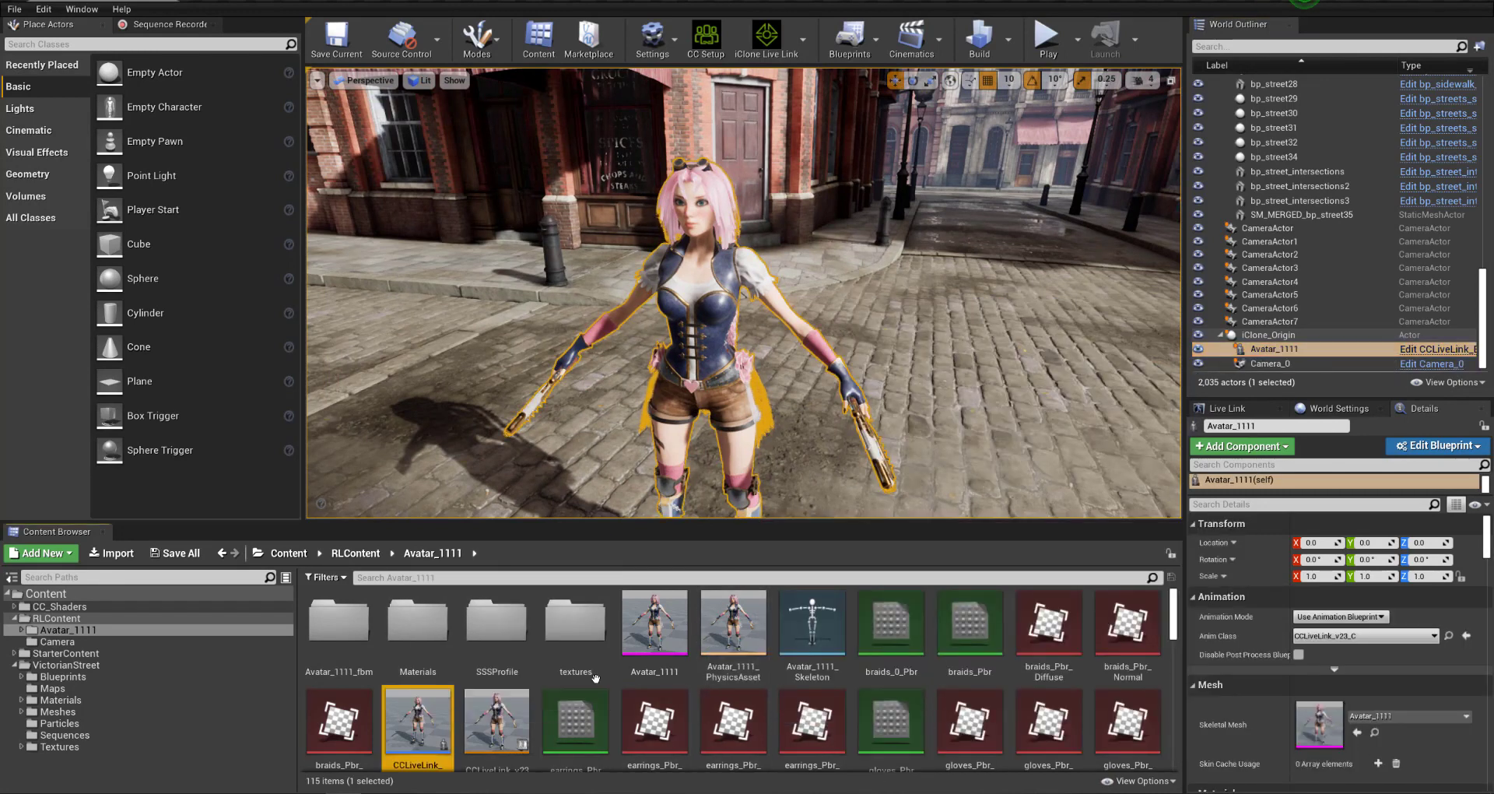
click(715, 36)
click(871, 424)
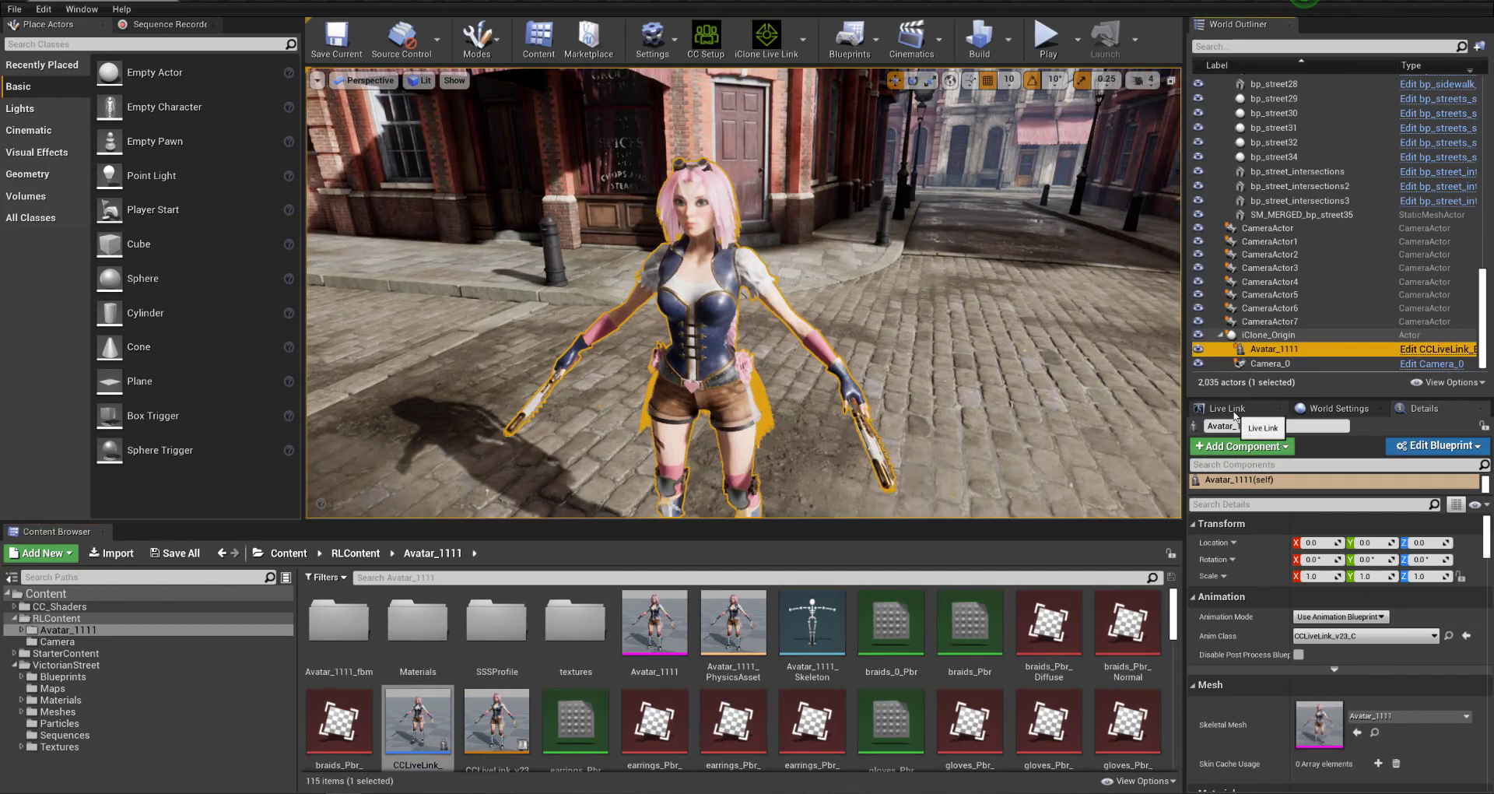
Bring up the Live Link sources, apply the HQ Shader auto setup to the Avatar_1111 skeletal mesh, and inspect the avatar's legs up close.
click(1232, 409)
click(1237, 435)
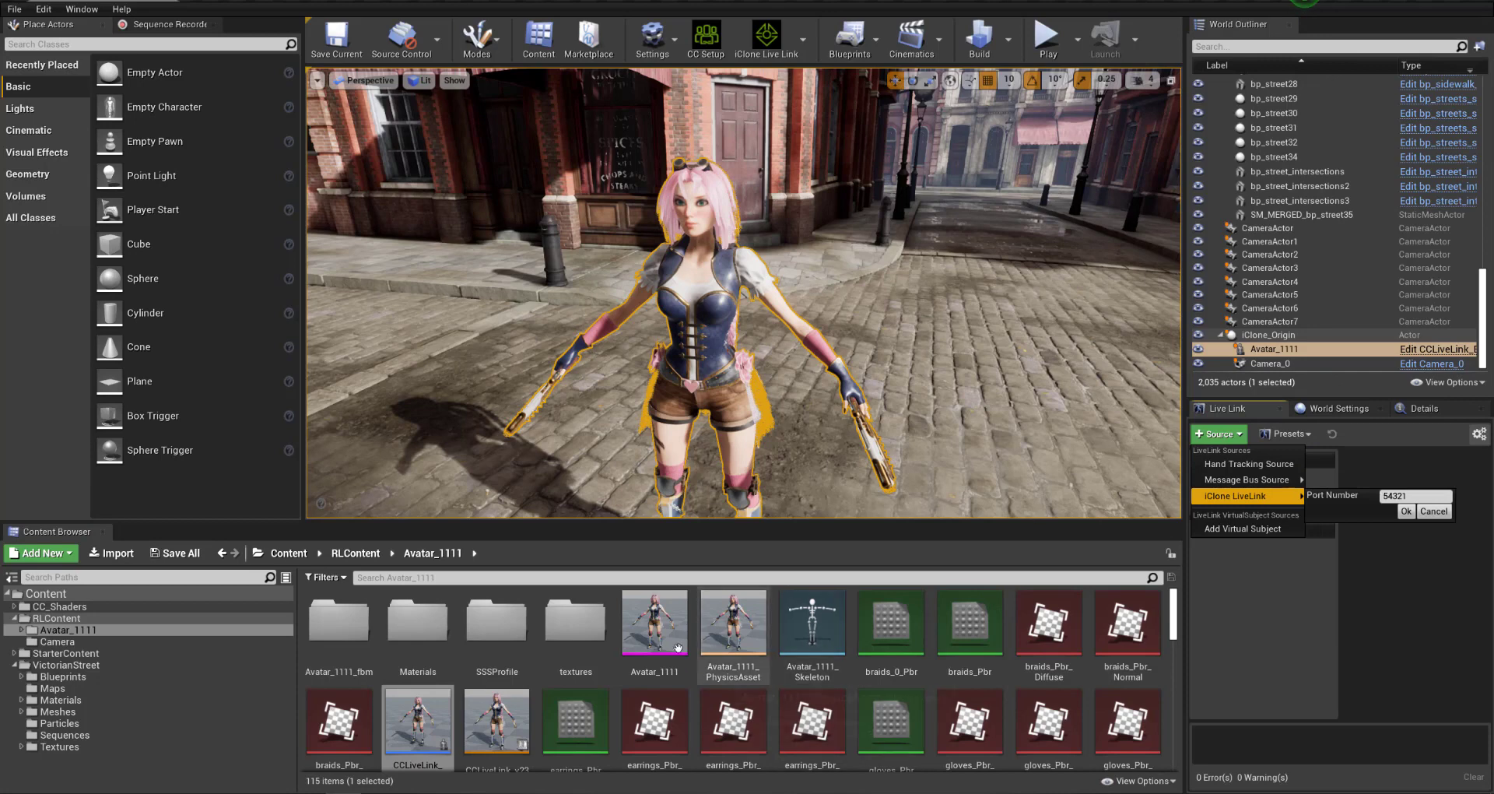
click(654, 632)
click(706, 39)
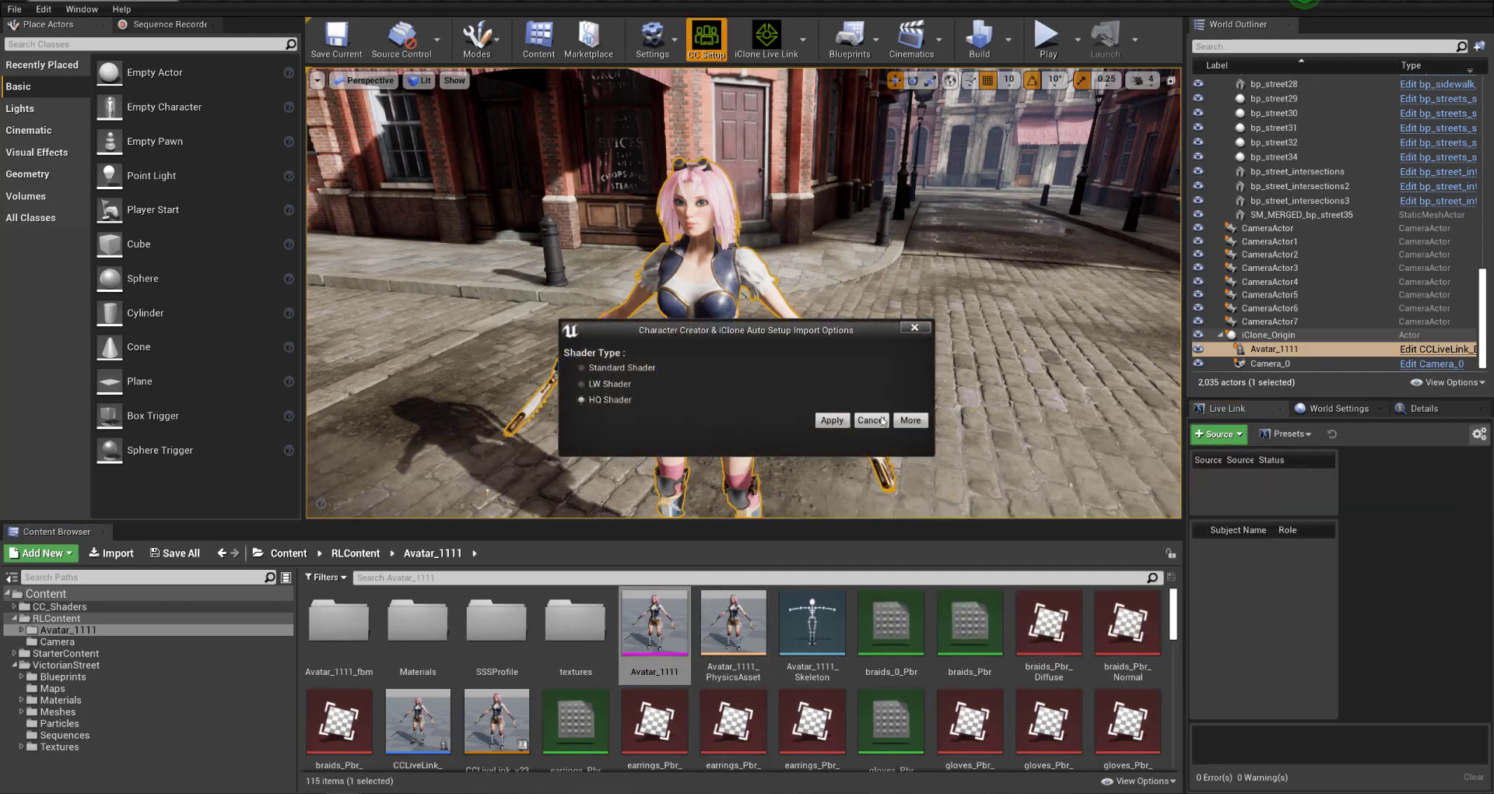
click(824, 420)
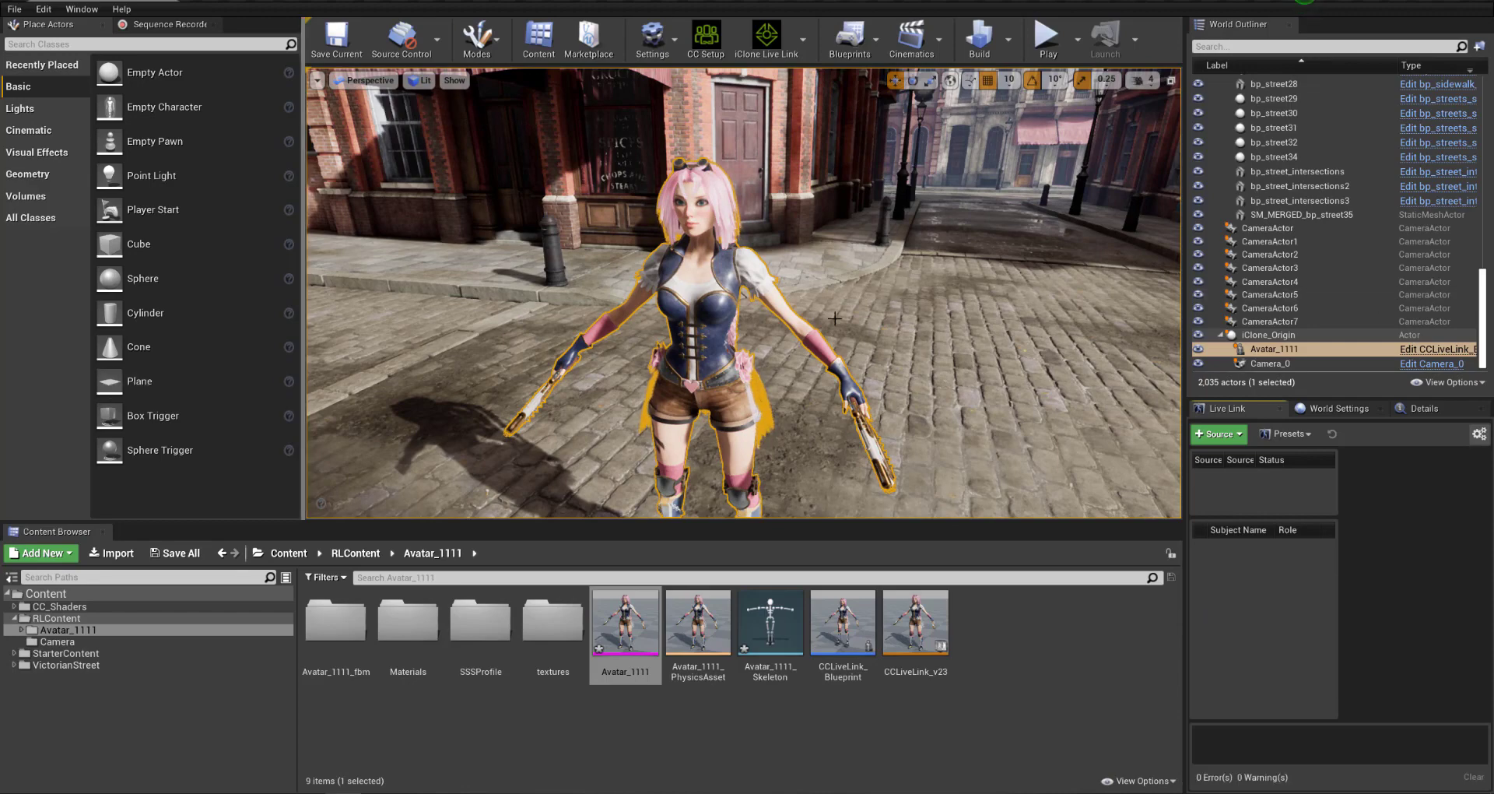
middle_drag(591, 327, 557, 393)
middle_drag(757, 397, 751, 326)
scroll(832, 329, up, 5)
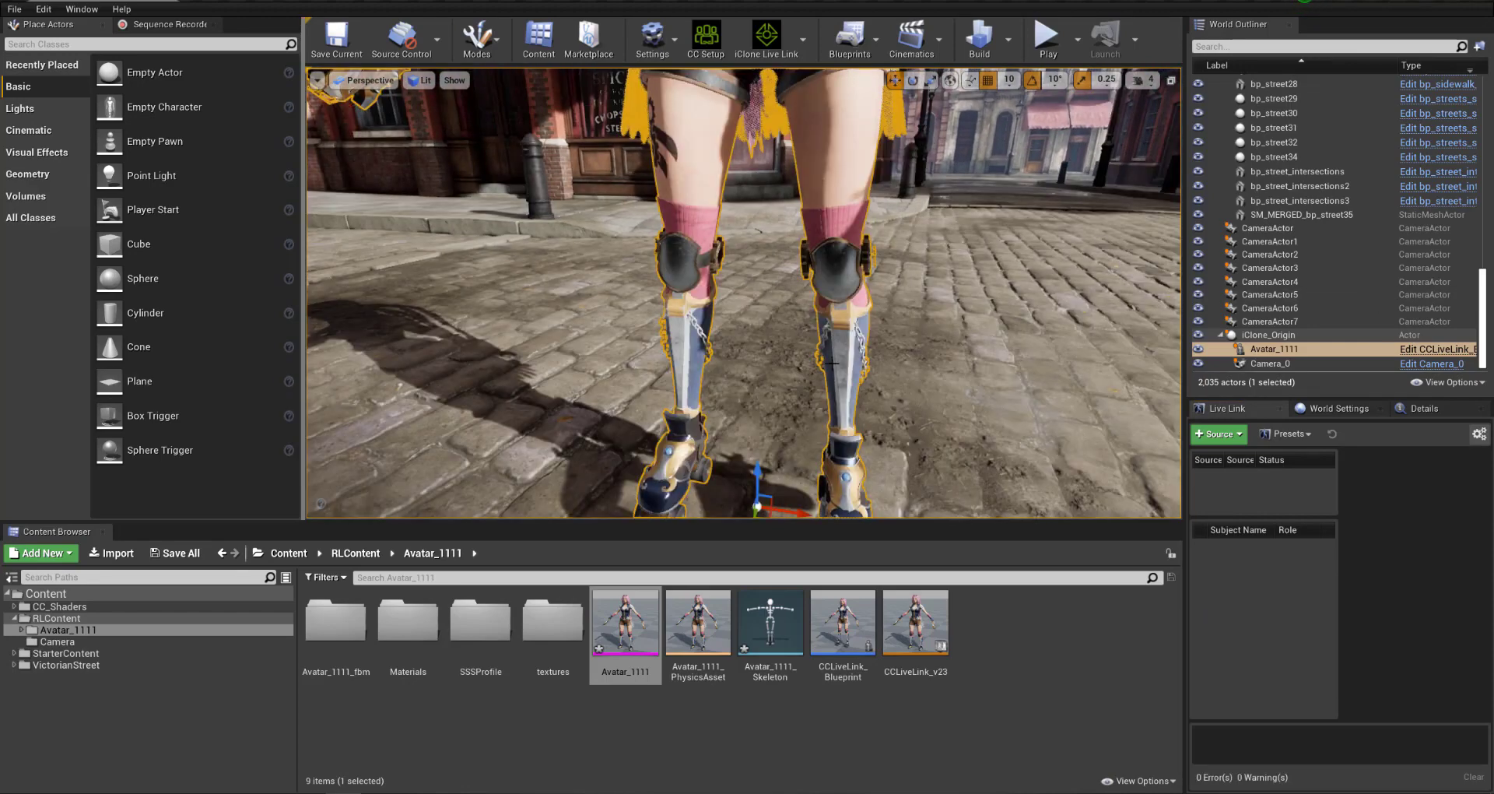
right_drag(832, 329, 883, 249)
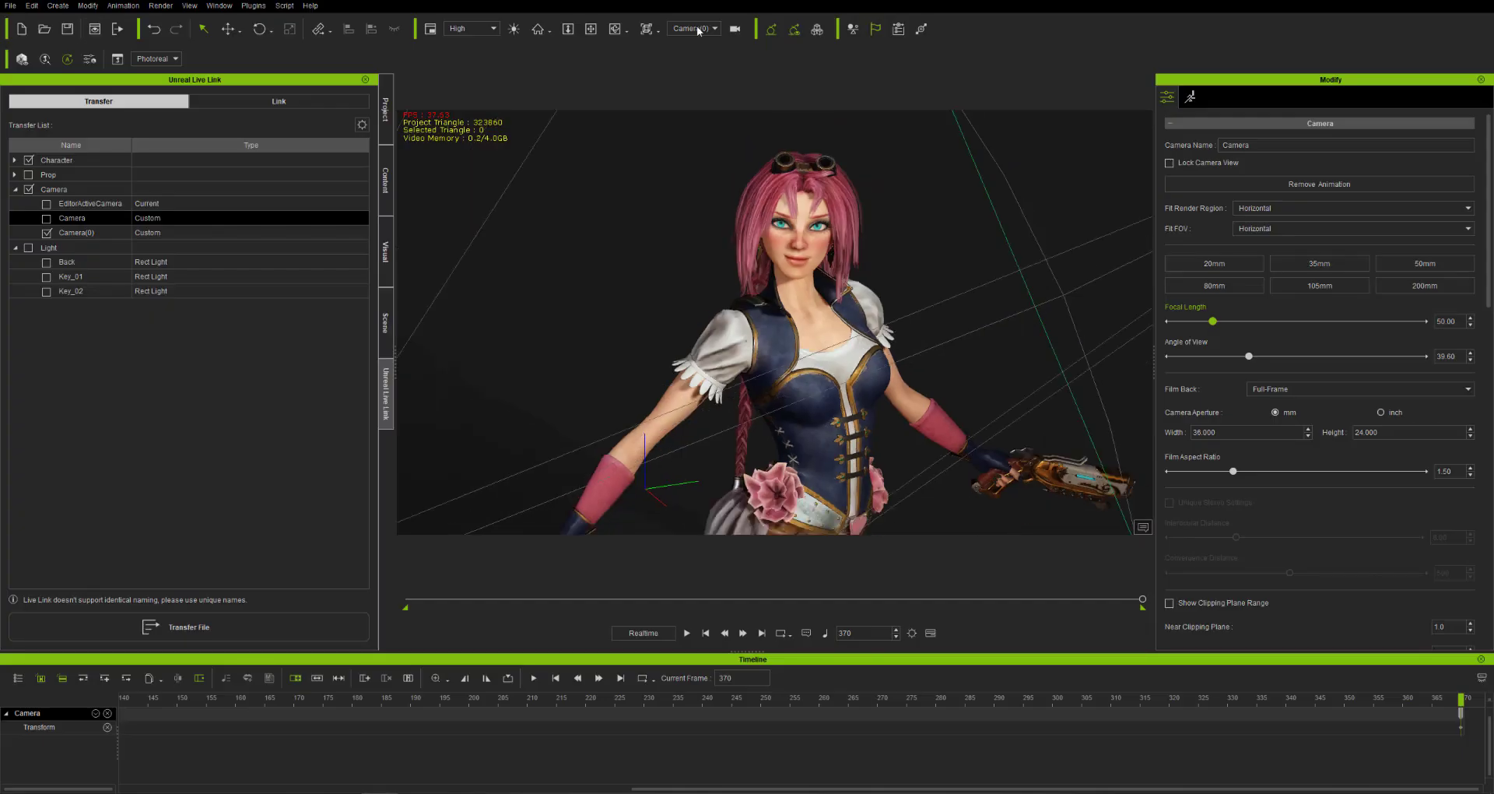
Switch to iClone, set the active camera to Preview, and show the Unreal Live Link list of linkable items.
click(713, 29)
click(715, 39)
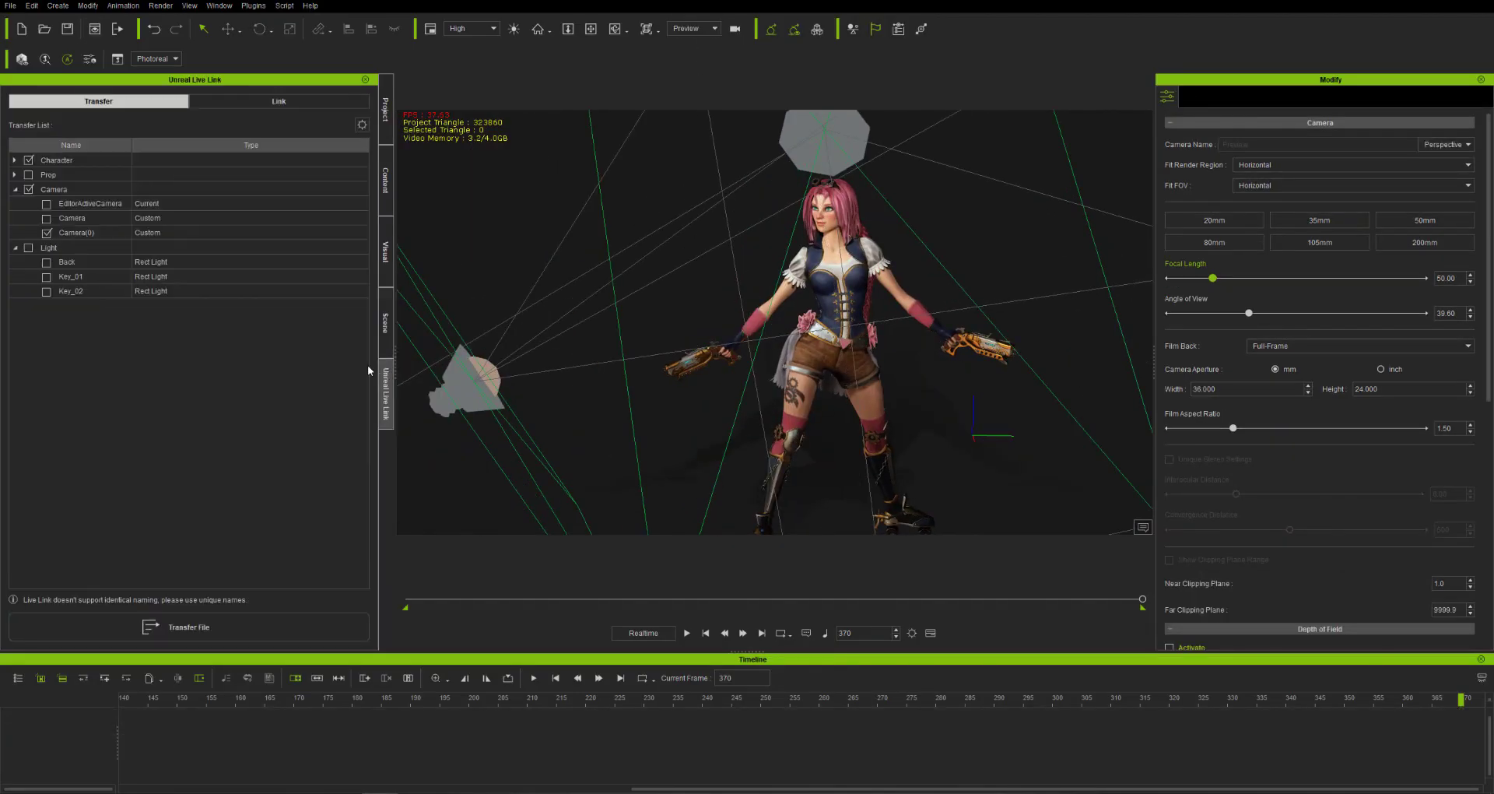
click(252, 97)
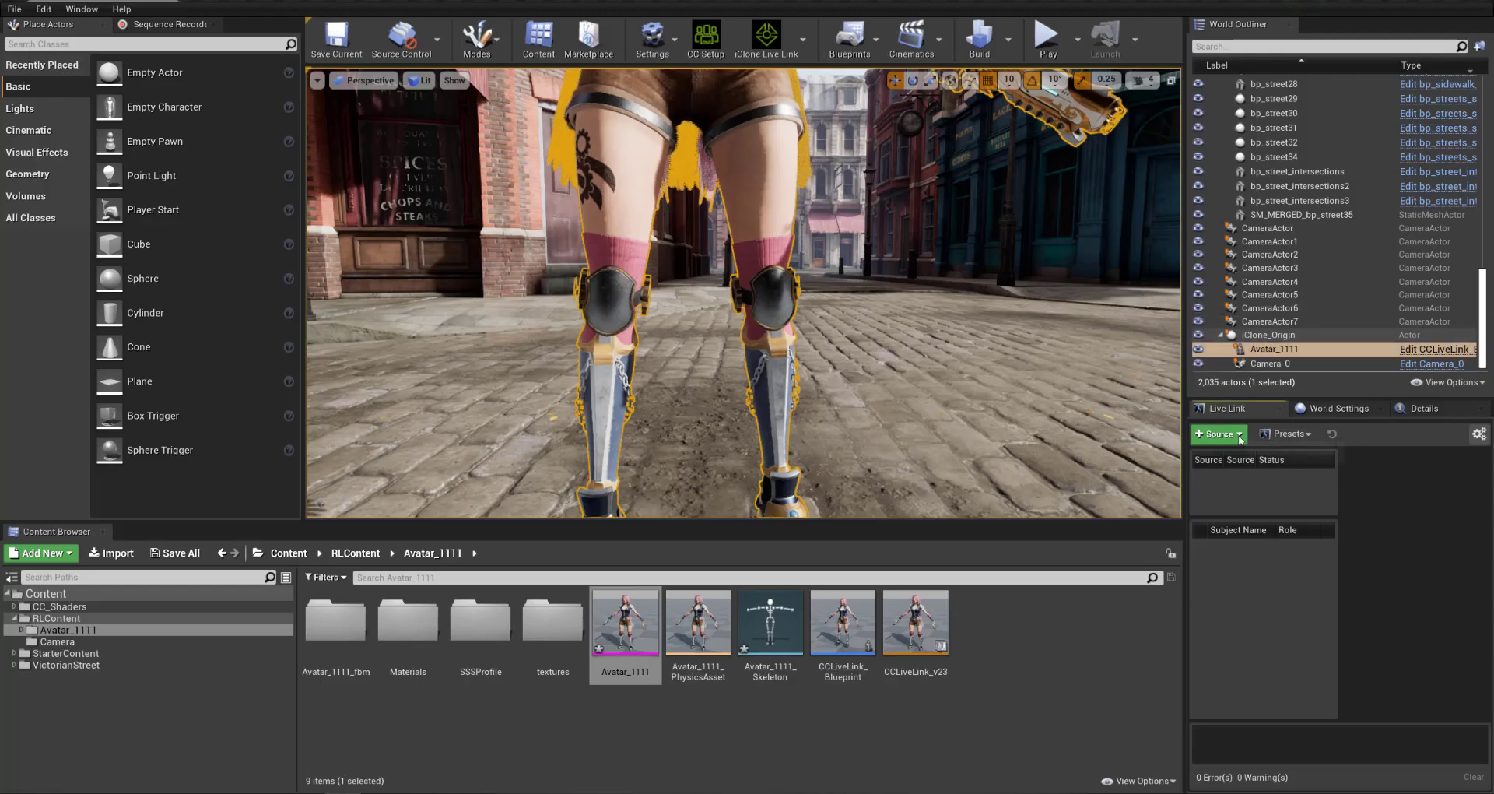
Switch to Unreal Editor and add an iClone LiveLink source on port 54321.
click(1239, 440)
mouse_move(1276, 493)
click(1424, 498)
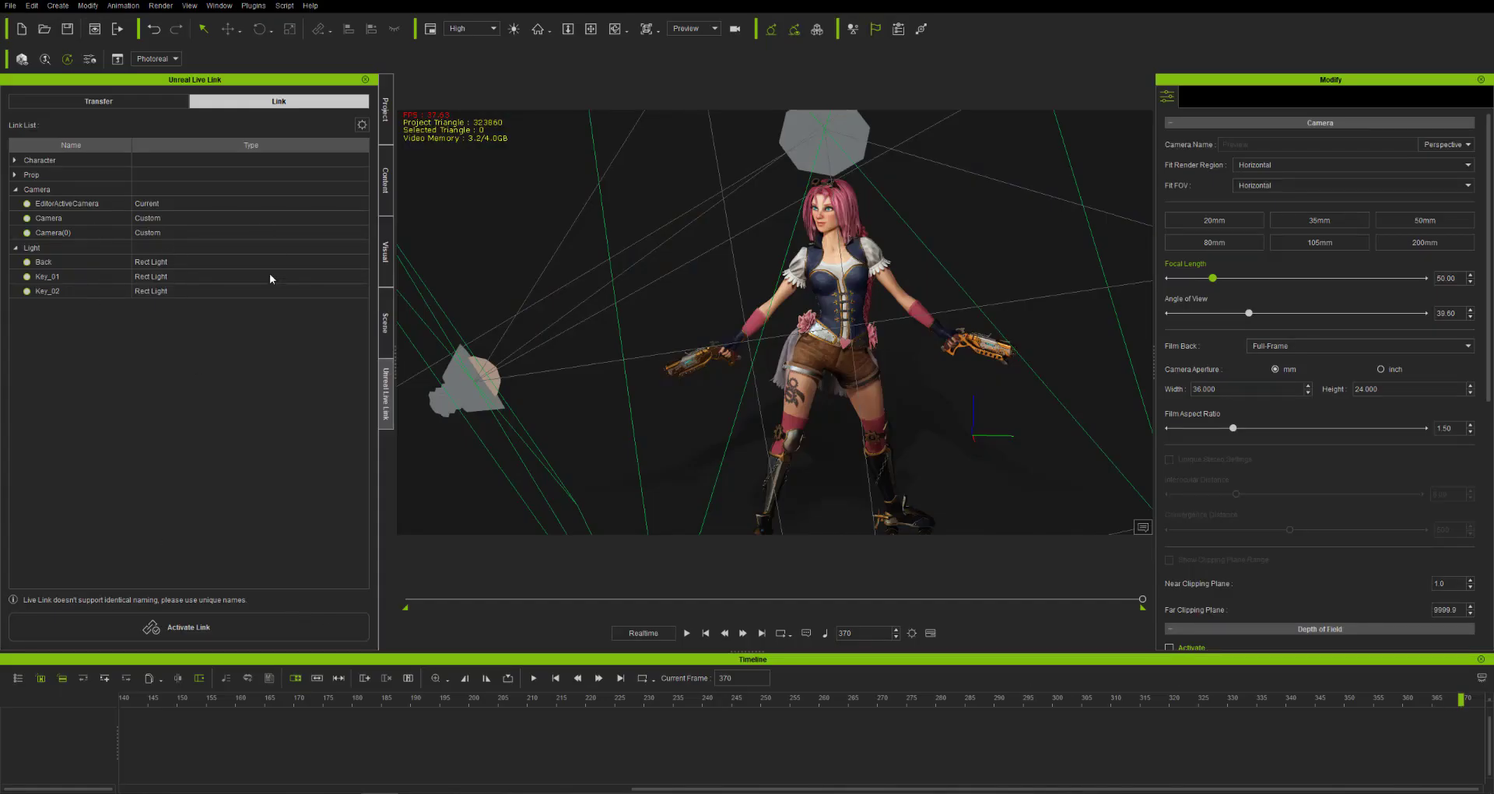
Switch to iClone and turn off live linking for the Back, Key_01 and Key_02 lights.
click(161, 629)
click(43, 262)
click(27, 277)
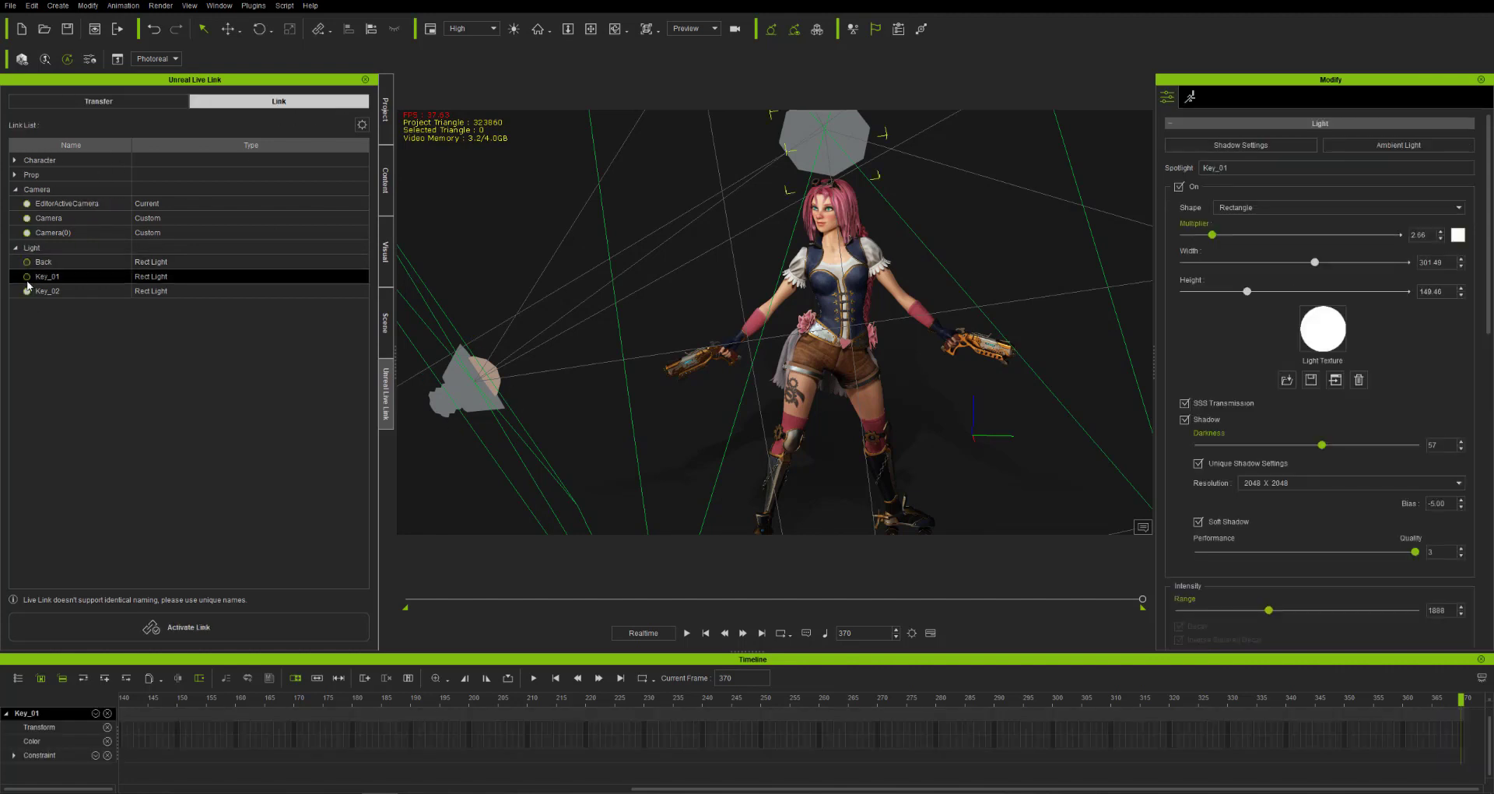
click(26, 291)
Turn off live linking for EditorActiveCamera and Camera, keep Camera(0) linked, and expand the Character group.
click(27, 233)
click(26, 218)
click(26, 203)
click(26, 233)
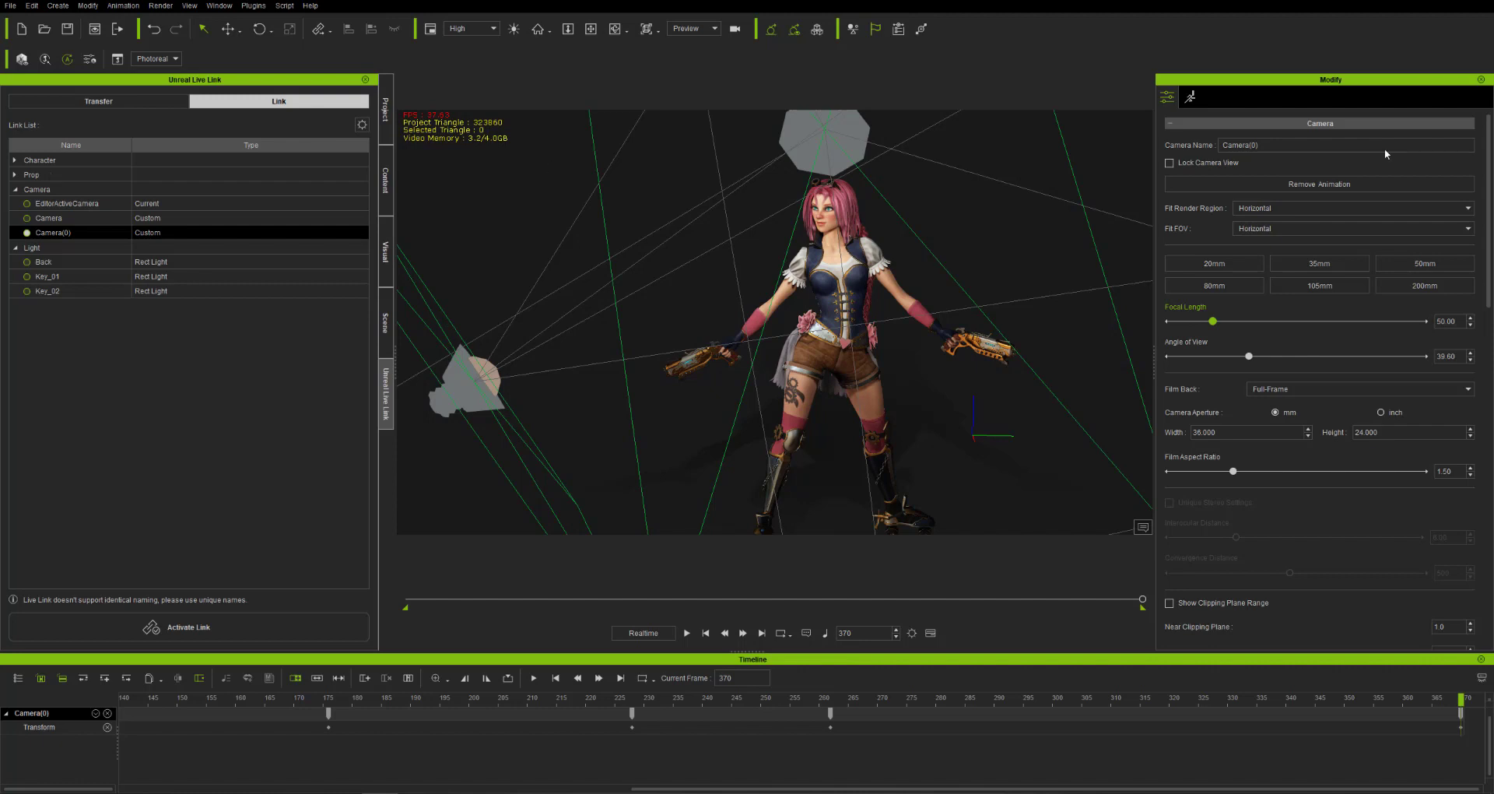
click(15, 159)
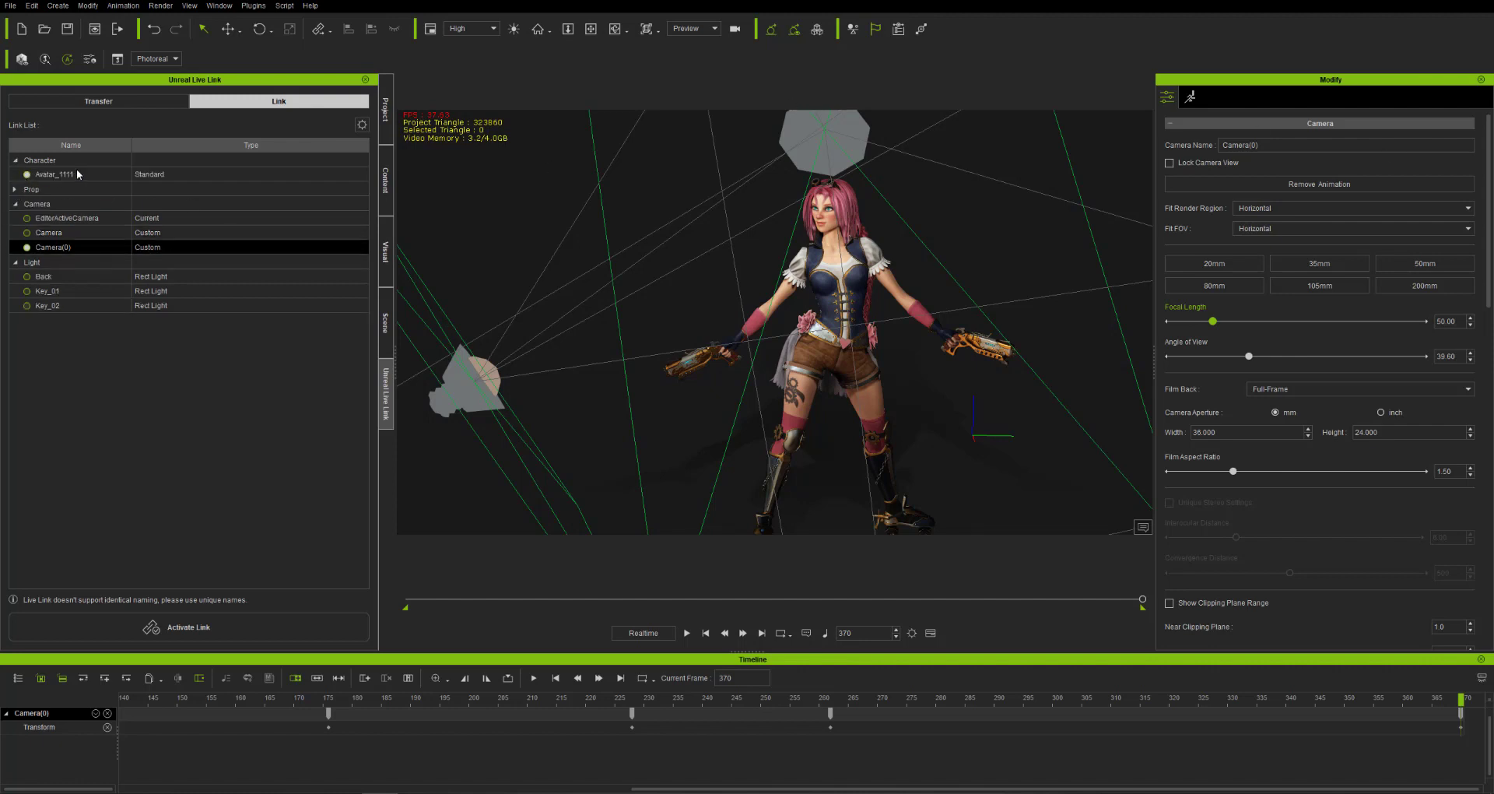
Activate the link in iClone and arrange the iClone and Unreal Editor windows side by side.
click(153, 639)
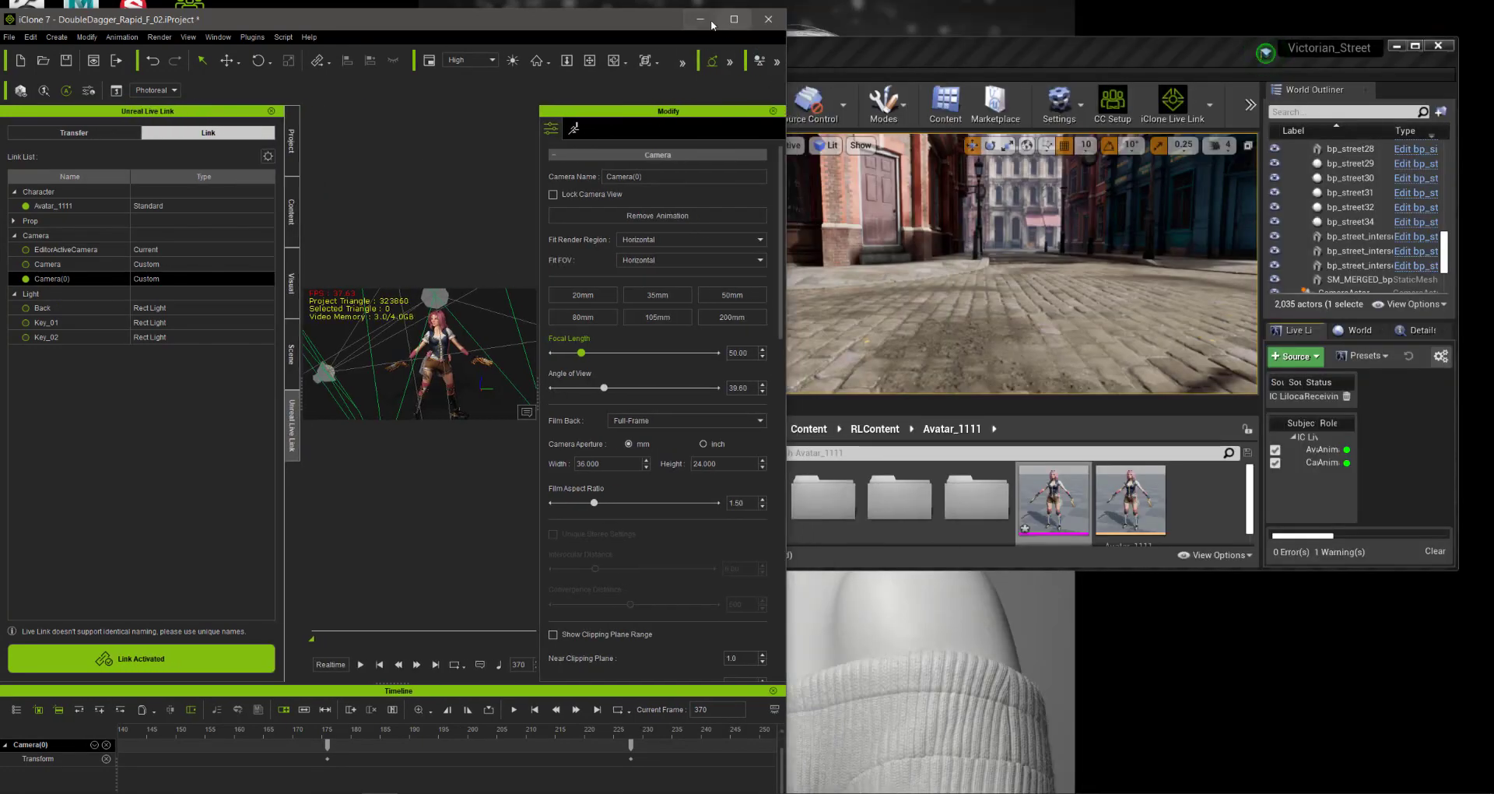
drag(704, 9, 739, 0)
click(809, 53)
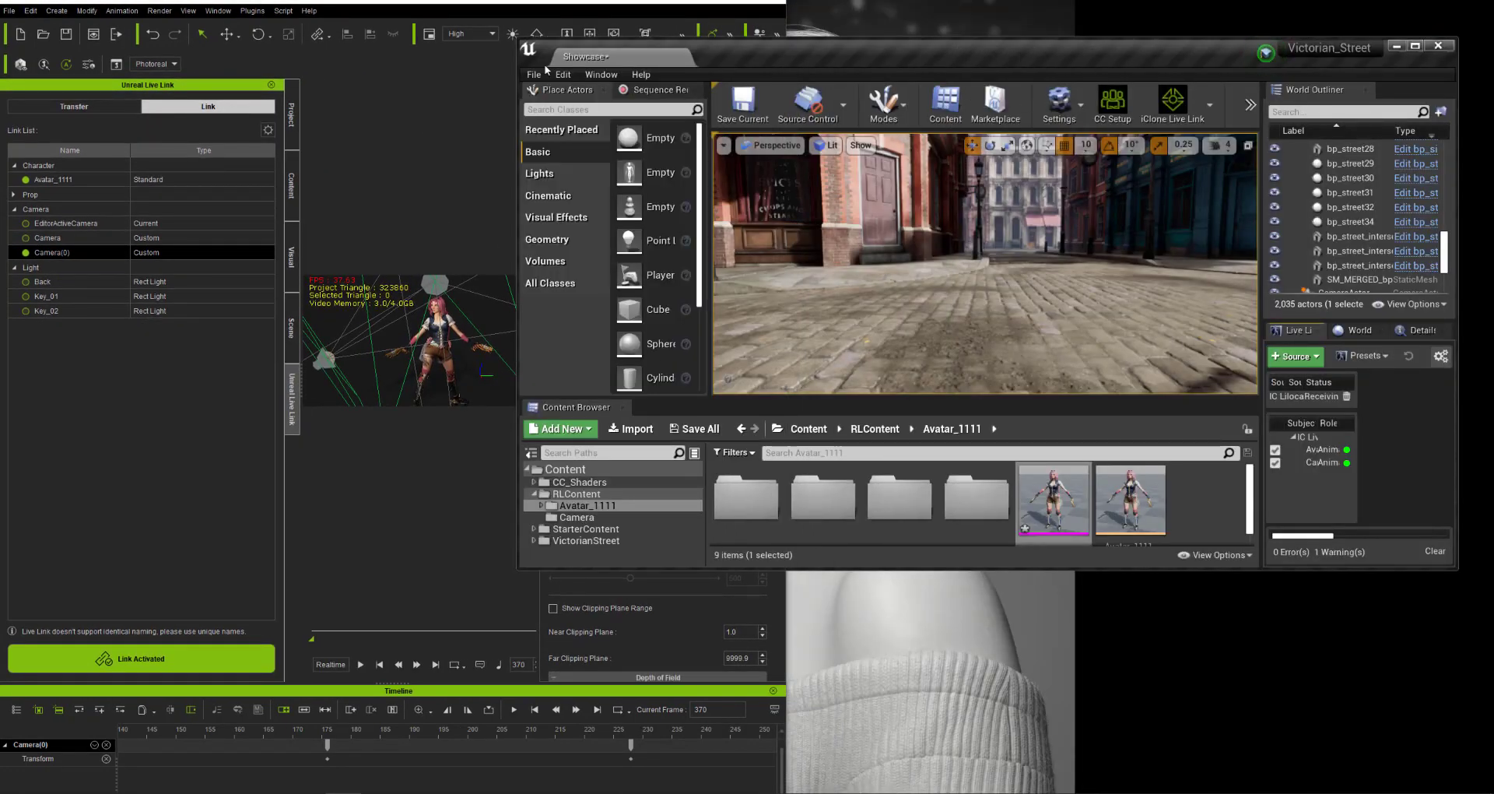
drag(523, 45, 787, 0)
drag(1459, 573, 1487, 790)
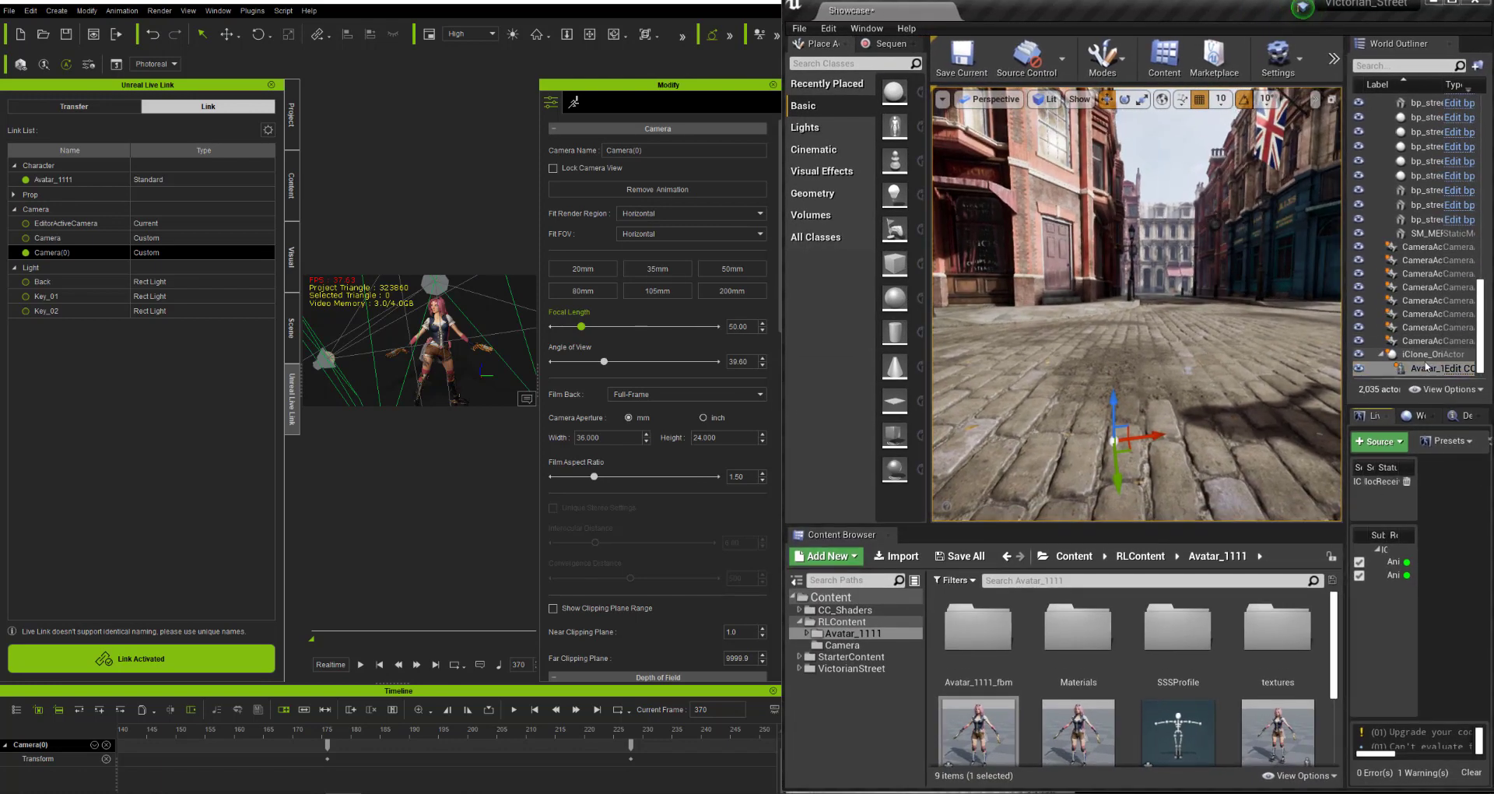
Pilot the Camera_0 actor in Unreal's viewport and show the viewport in immersive full-window mode.
scroll(1132, 350, down, 3)
alt+drag(1132, 350, 957, 350)
key(f)
scroll(1430, 364, down, 1)
right_click(1430, 371)
click(1369, 567)
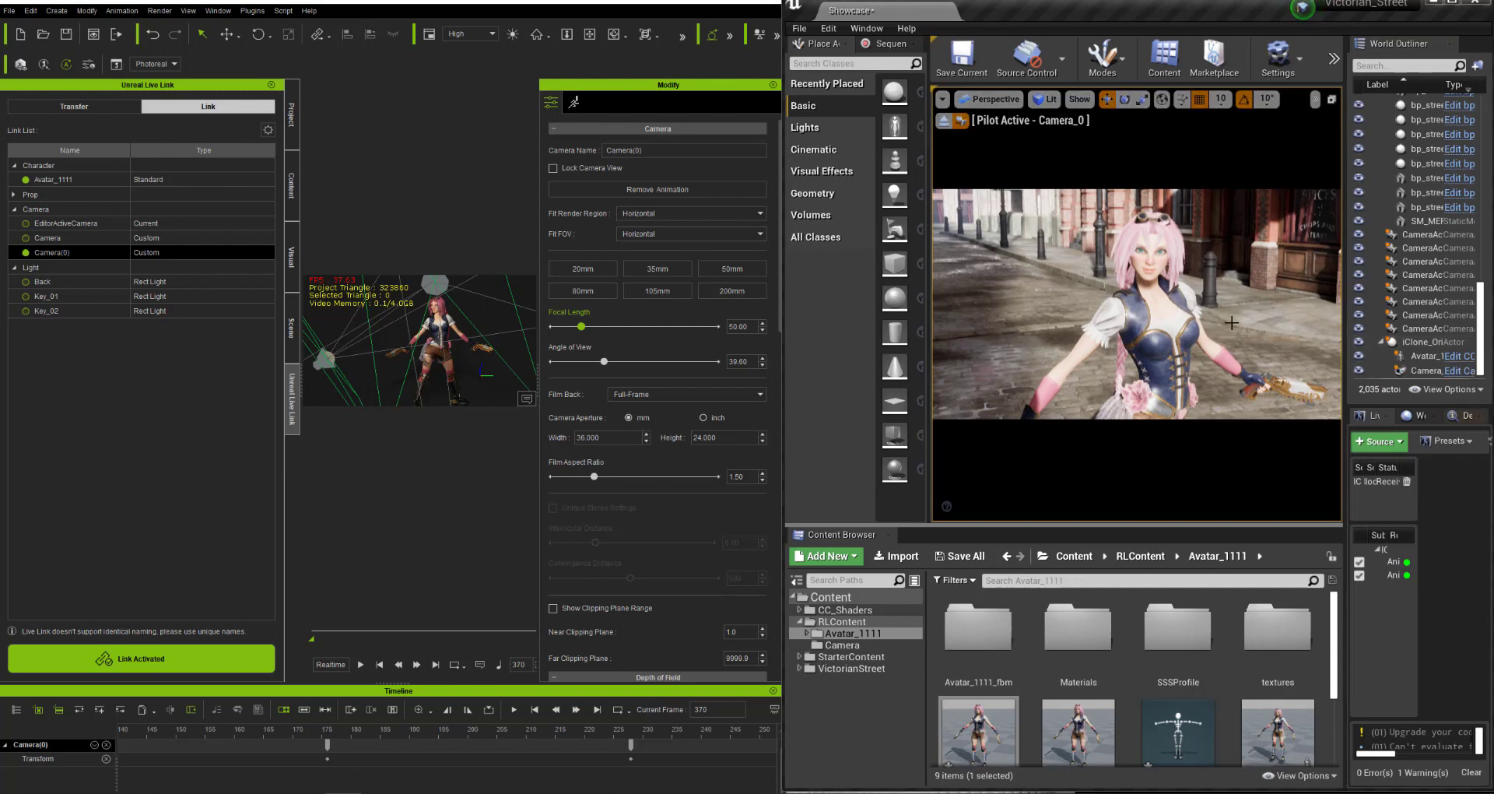
key(F11)
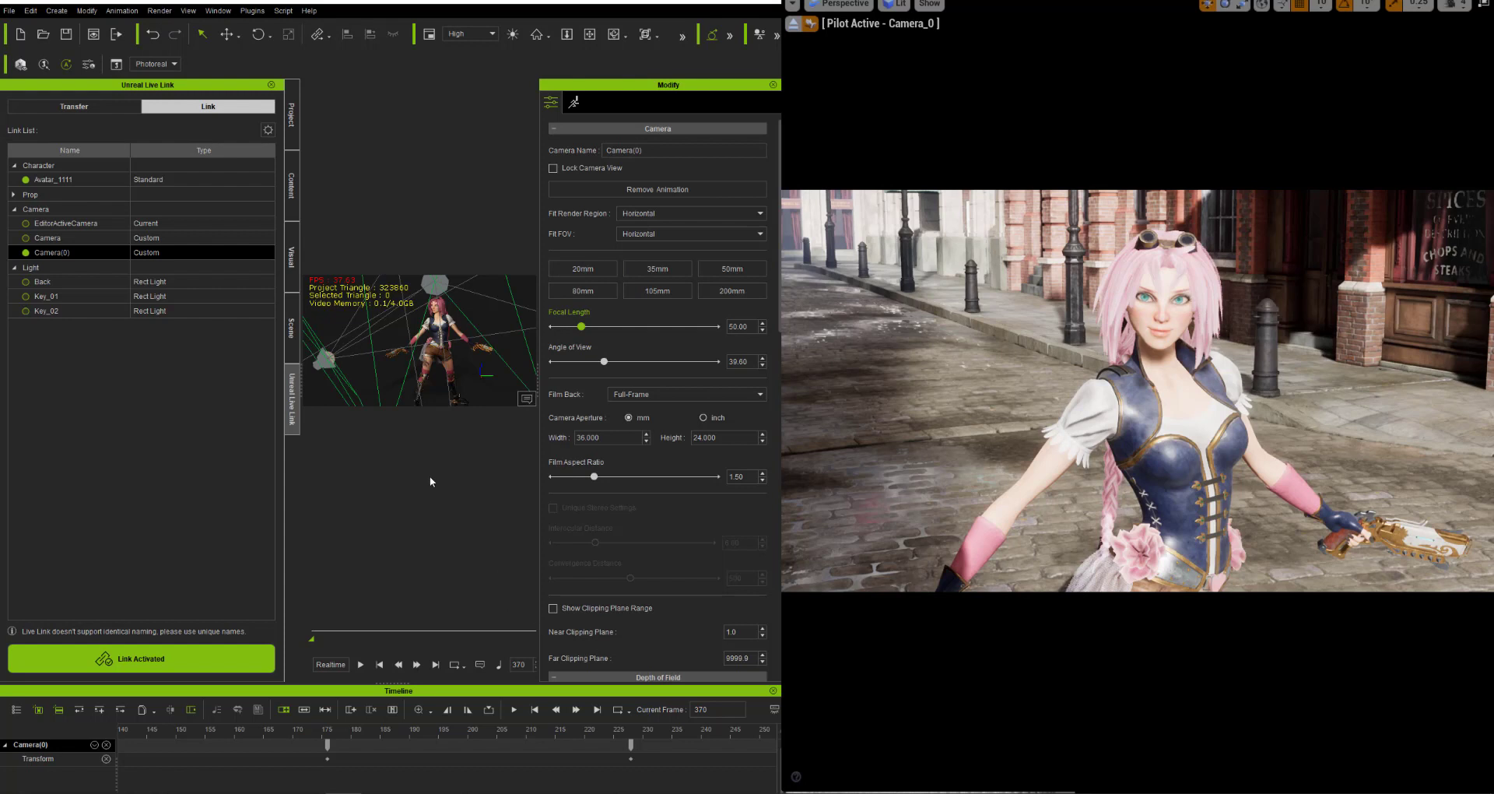
Switch to iClone, narrow the Unreal Live Link panel and close the Modify panel to enlarge the viewport.
click(484, 37)
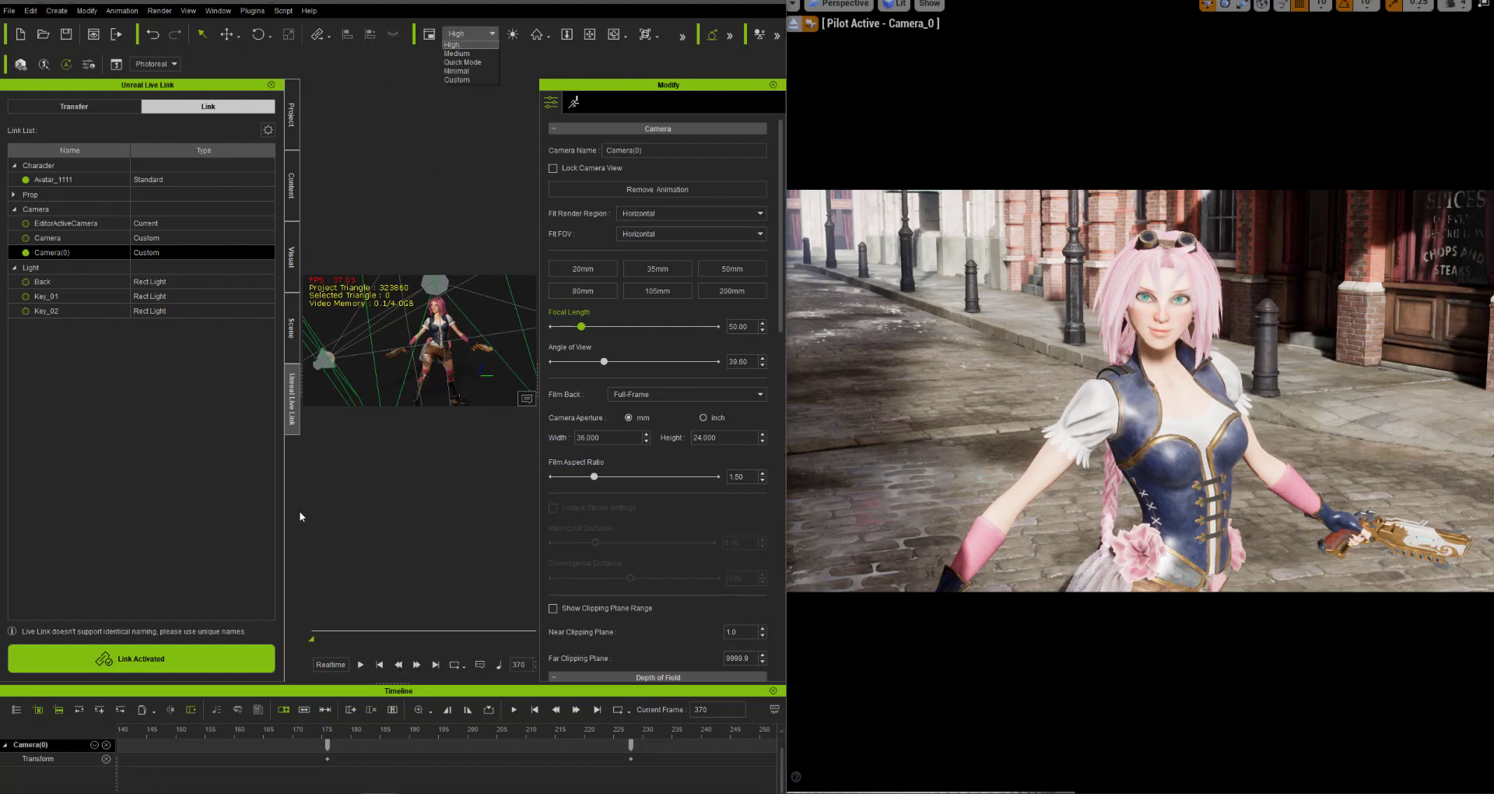
click(290, 117)
click(293, 187)
drag(302, 150, 222, 165)
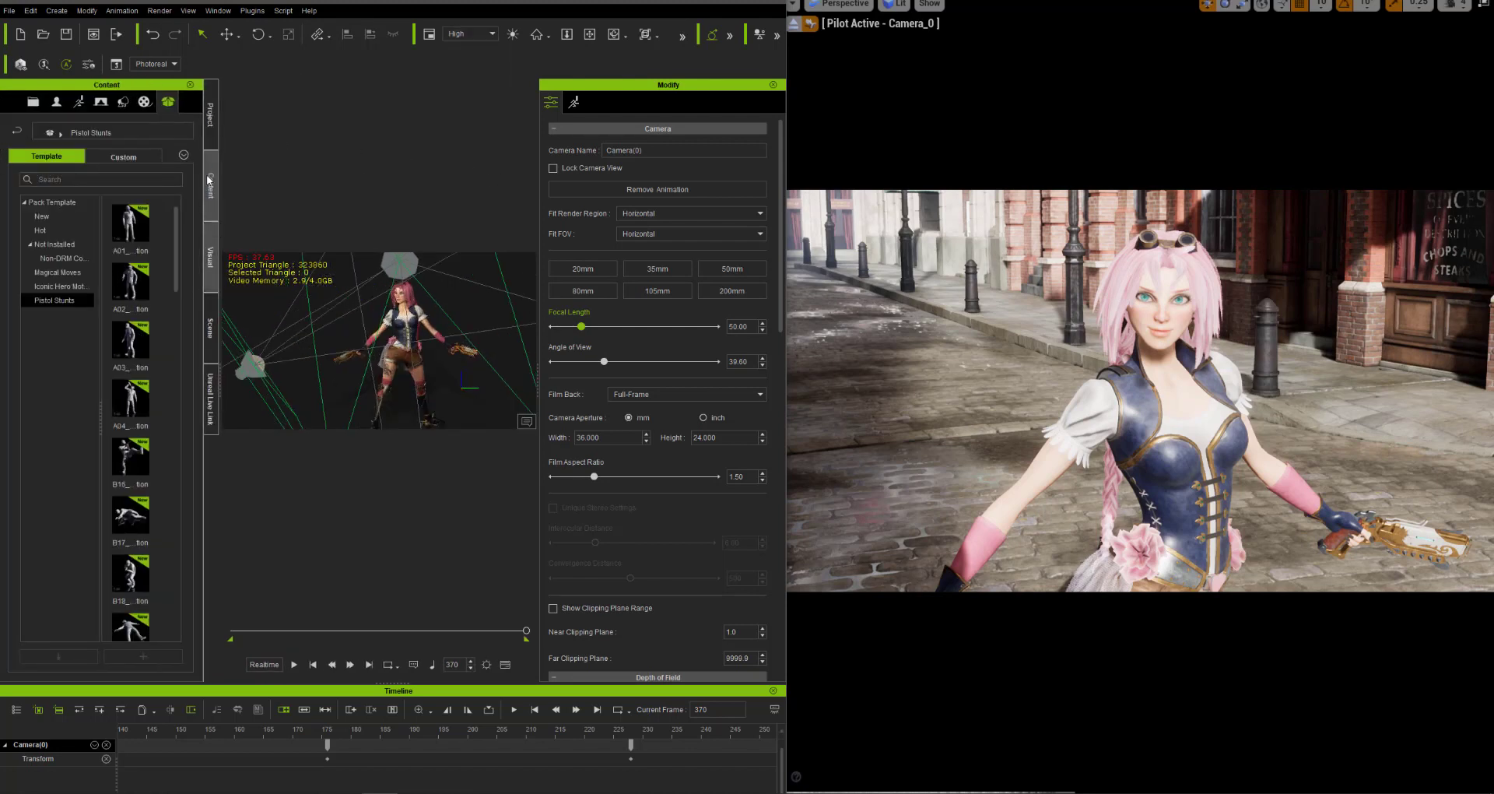
click(212, 381)
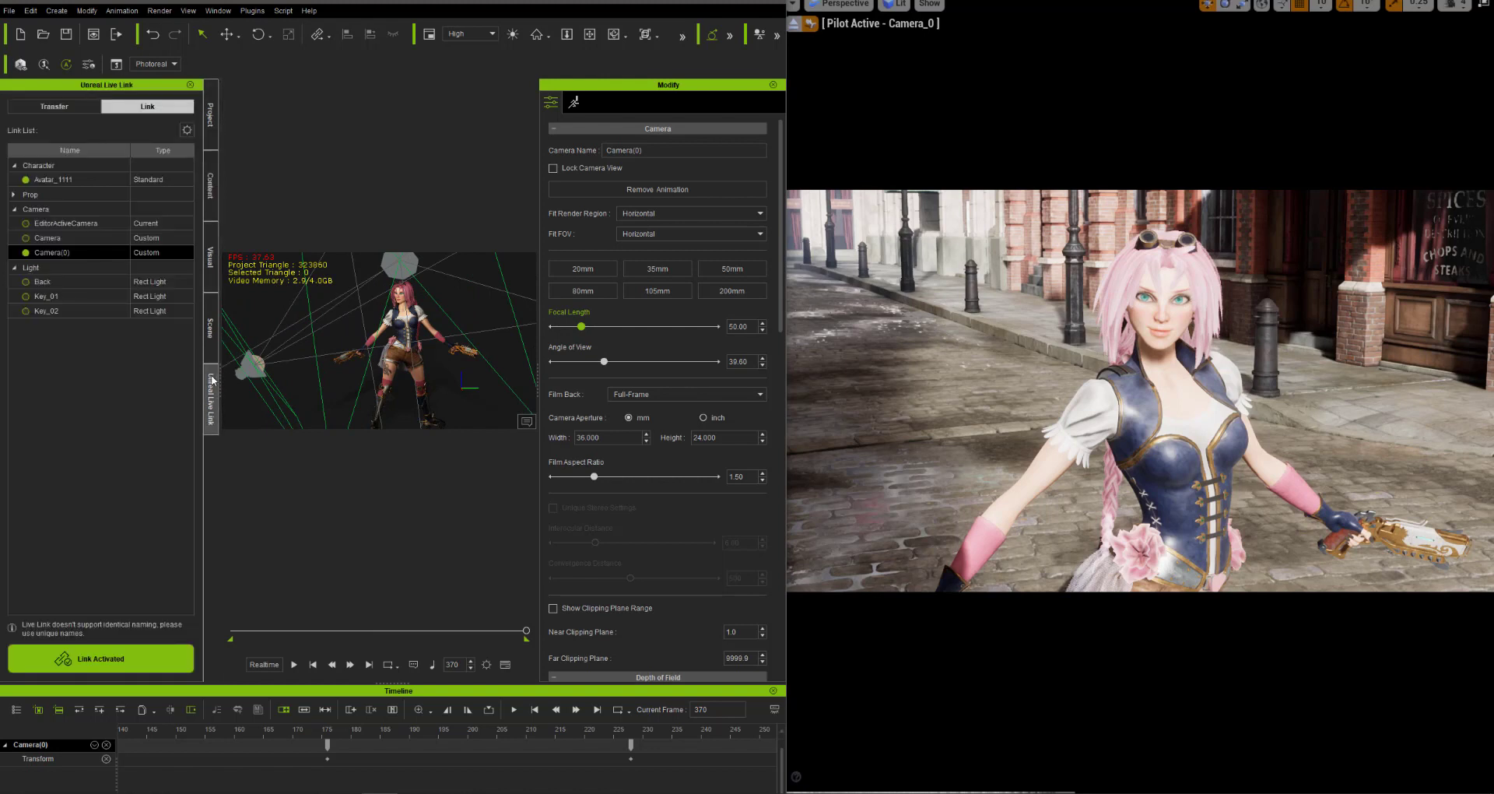
click(773, 84)
Set the display quality to High and the active camera to Camera(0), leaving the iClone window at half screen width.
click(486, 35)
click(483, 43)
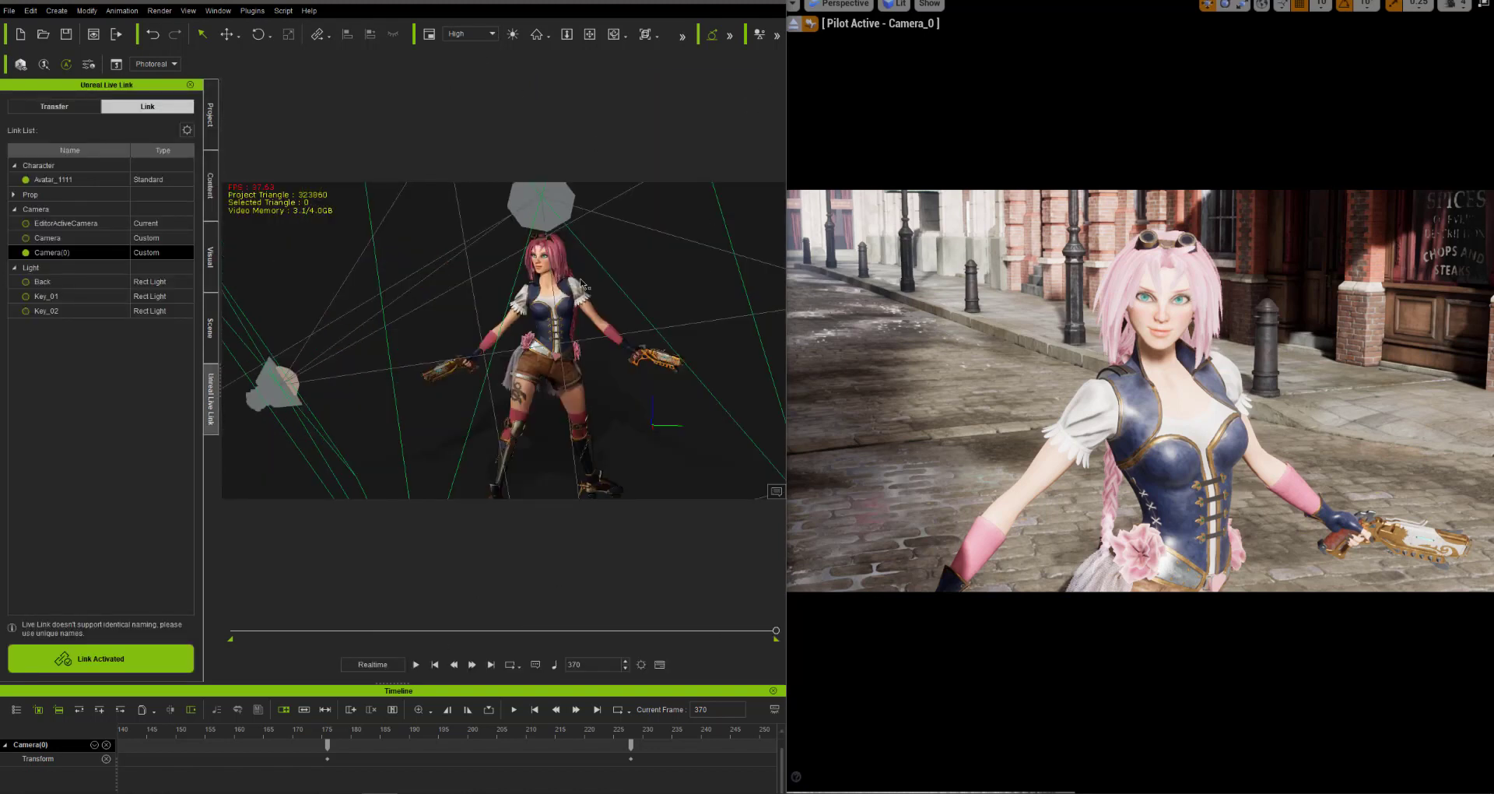
click(778, 36)
drag(786, 60, 1085, 57)
click(691, 33)
click(689, 58)
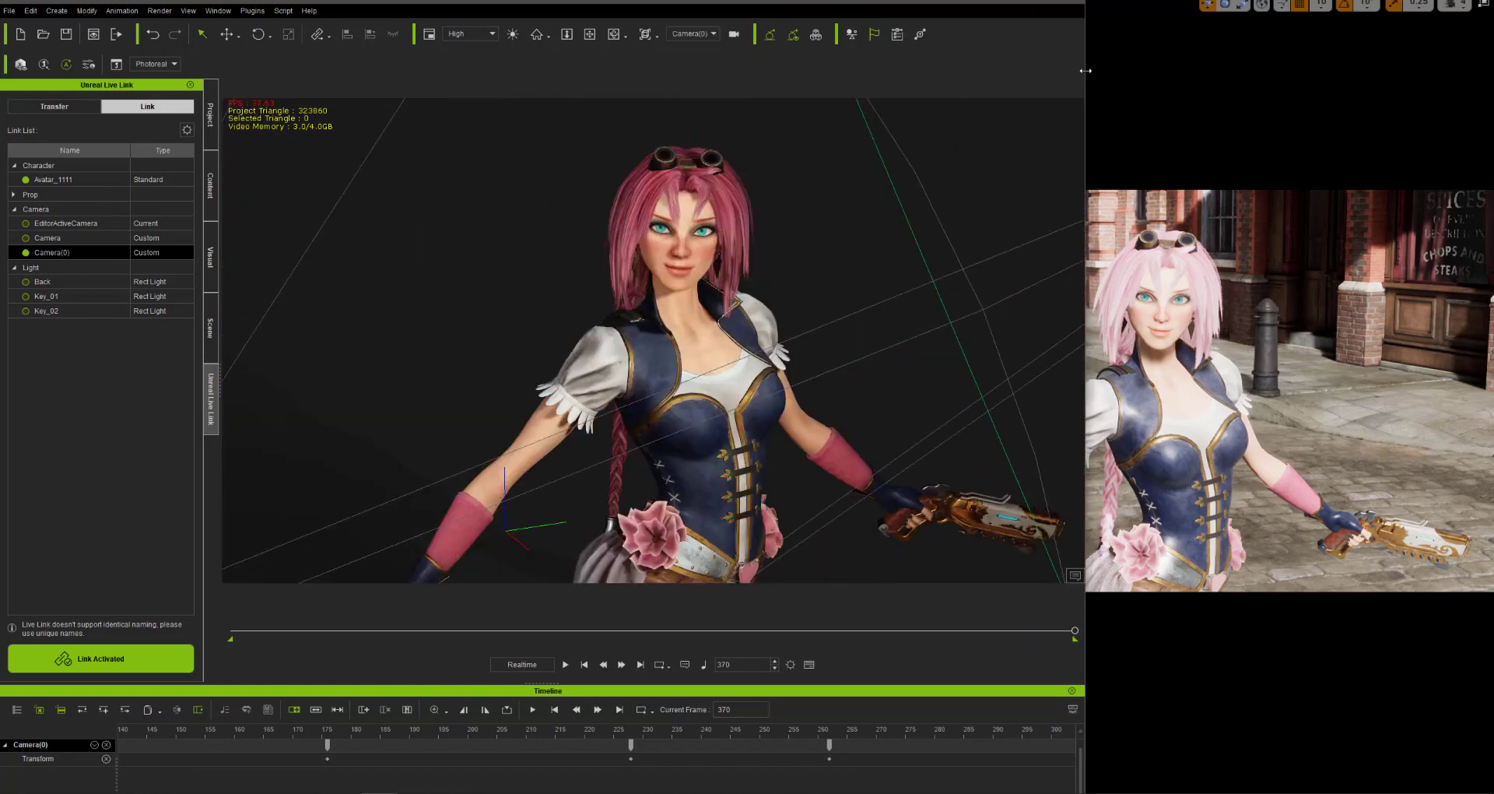
drag(1071, 72, 788, 89)
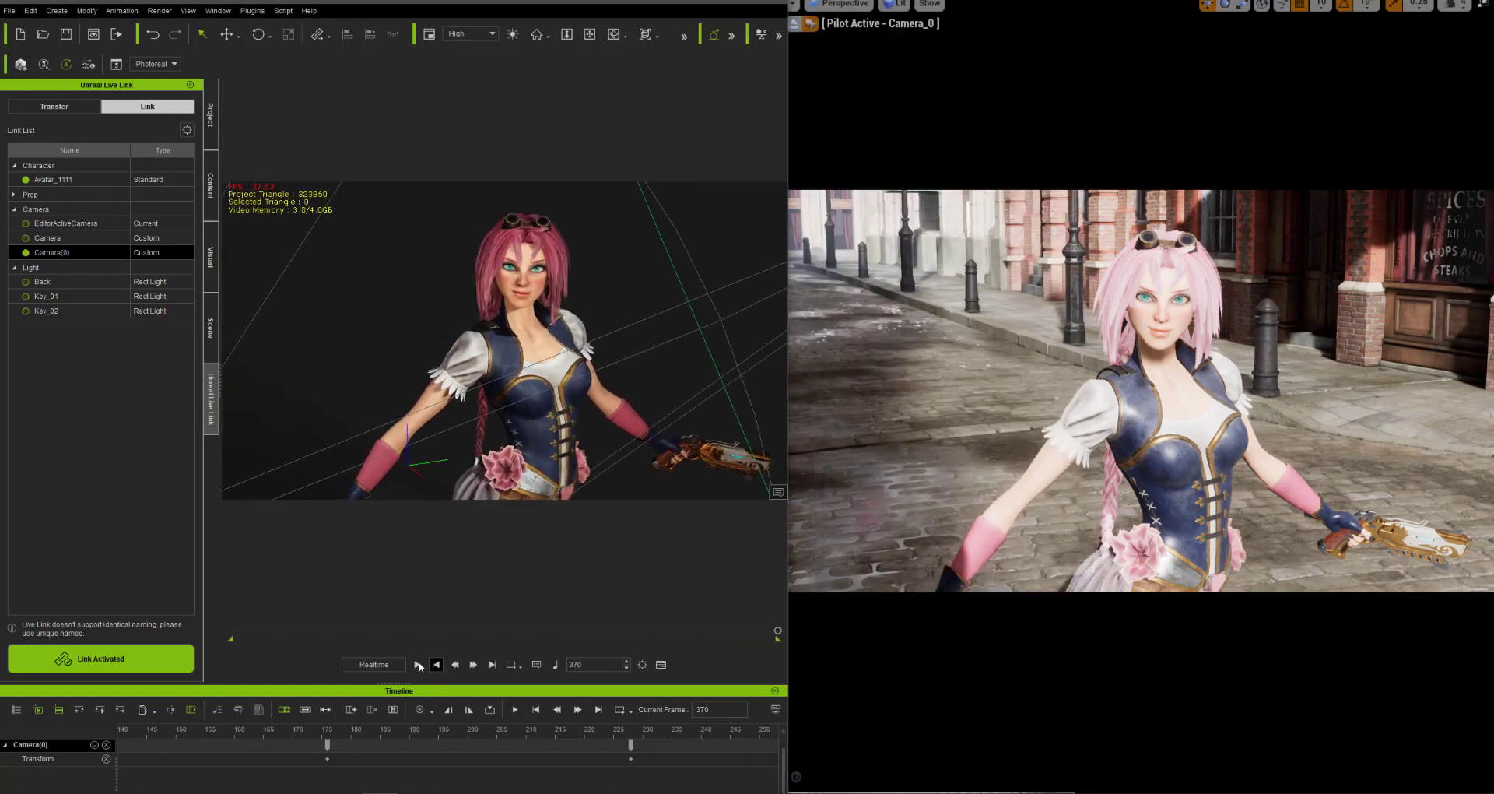
Play the animation in iClone to preview the linked character, and take Unreal's viewport out of immersive mode.
click(417, 664)
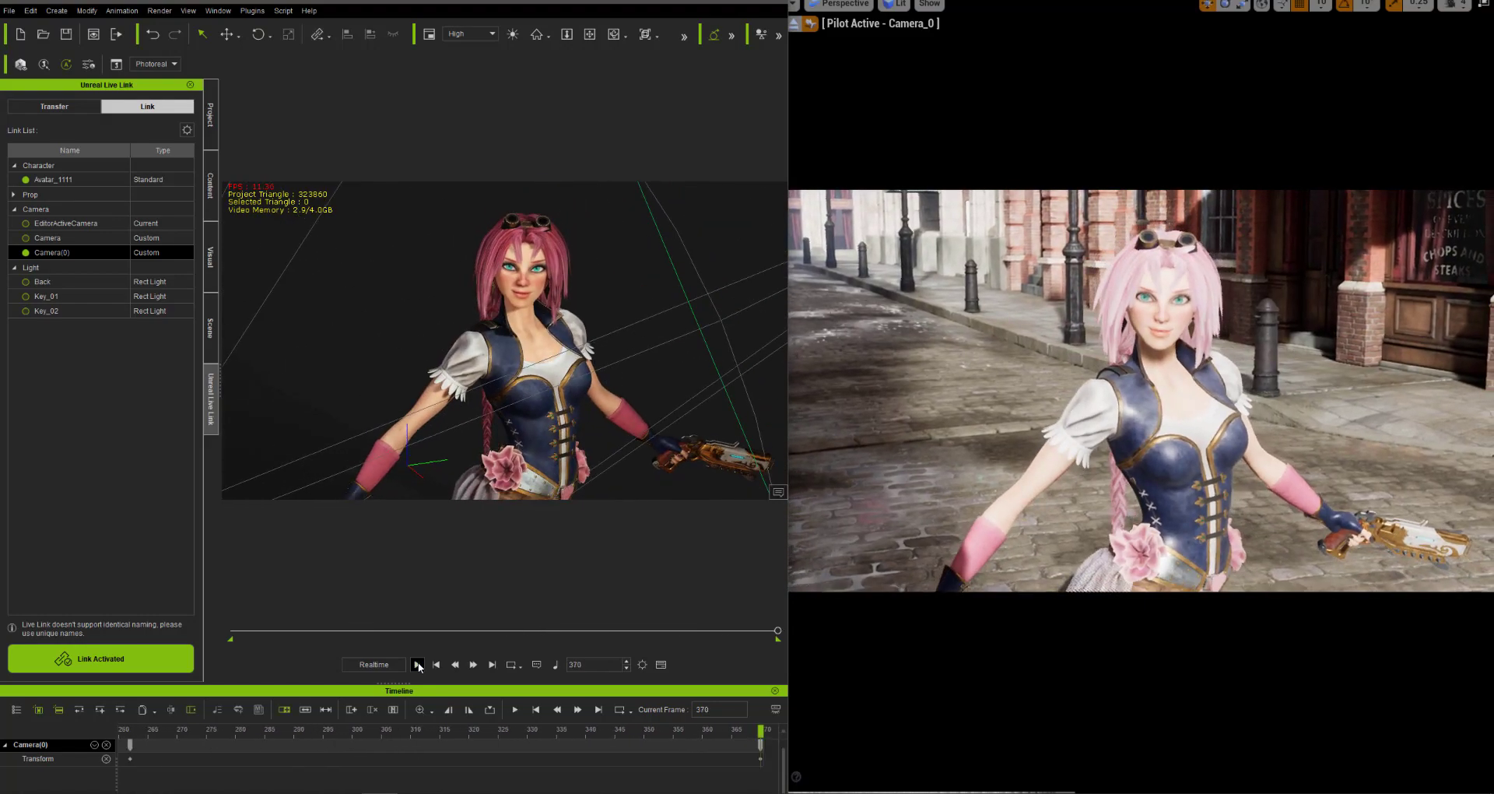
click(418, 665)
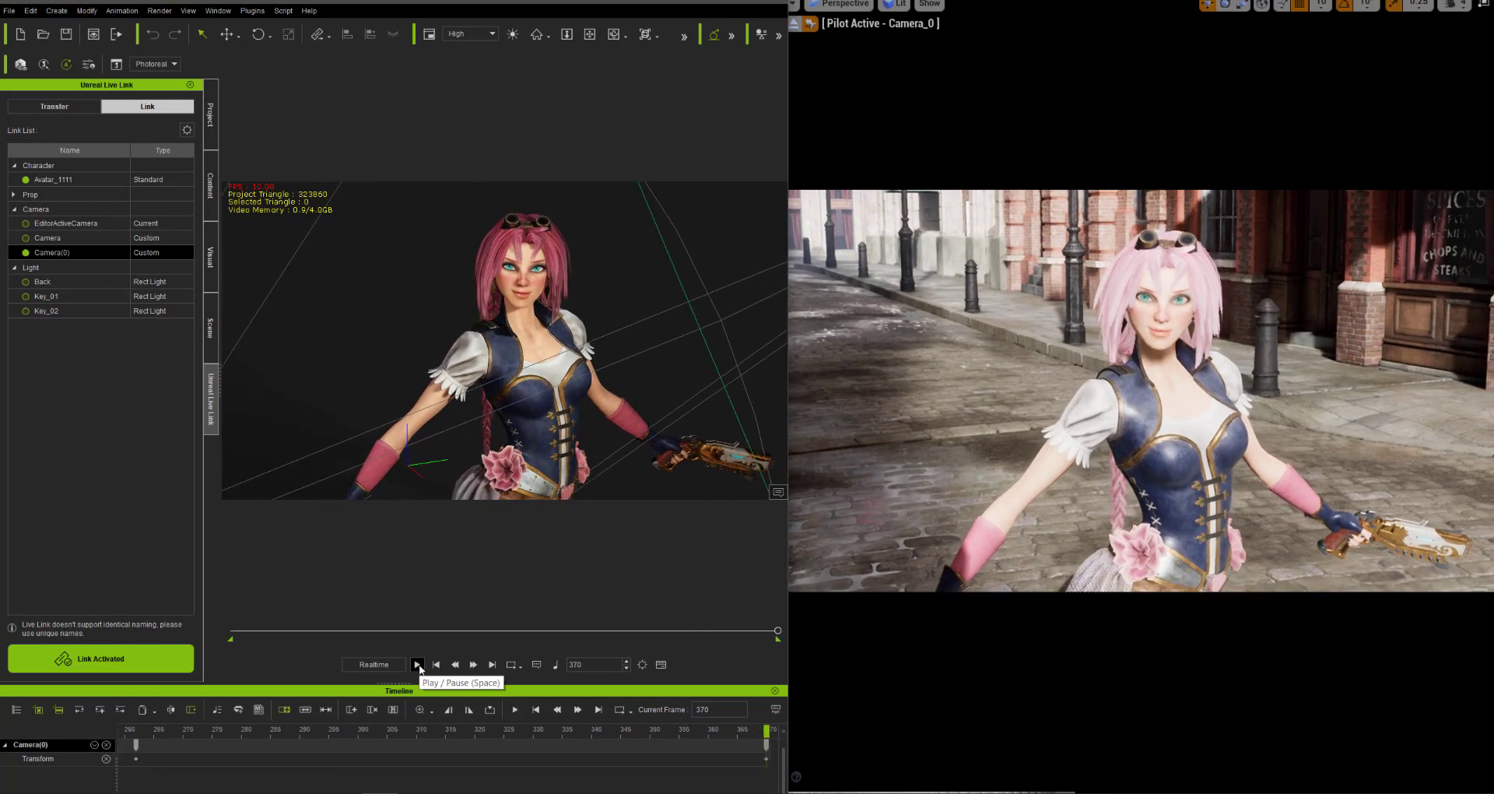
click(418, 665)
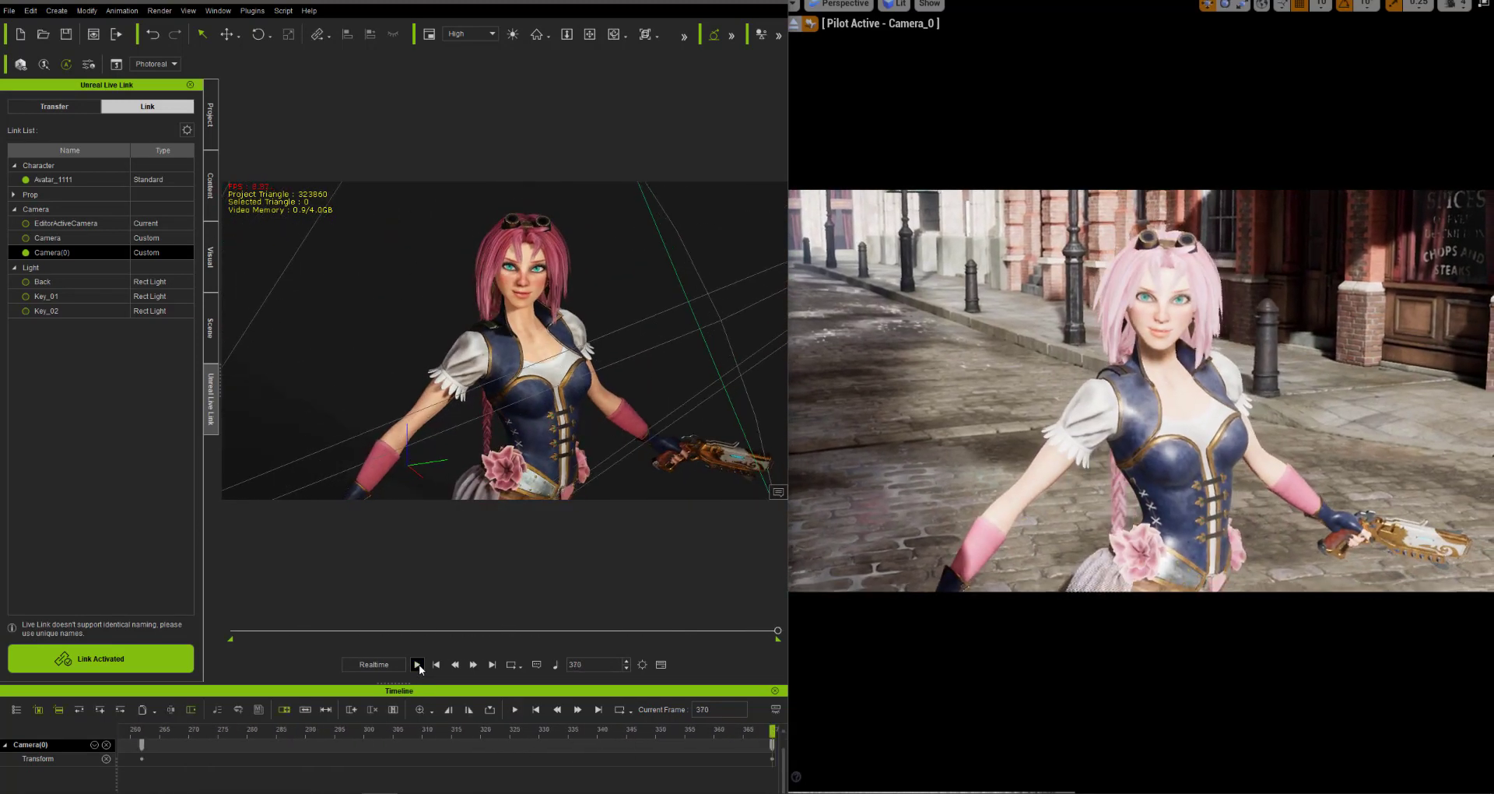
click(1136, 146)
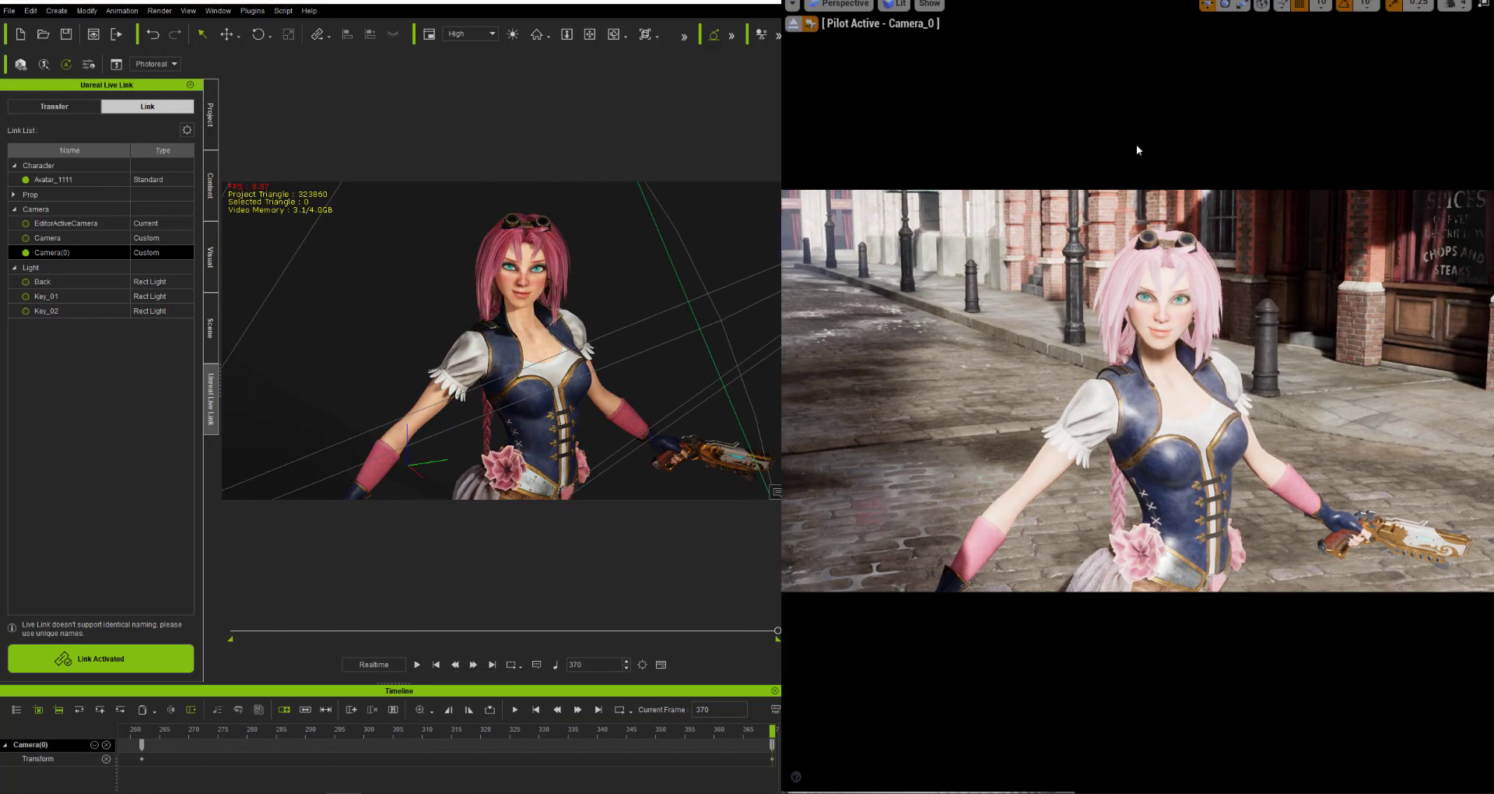
key(F11)
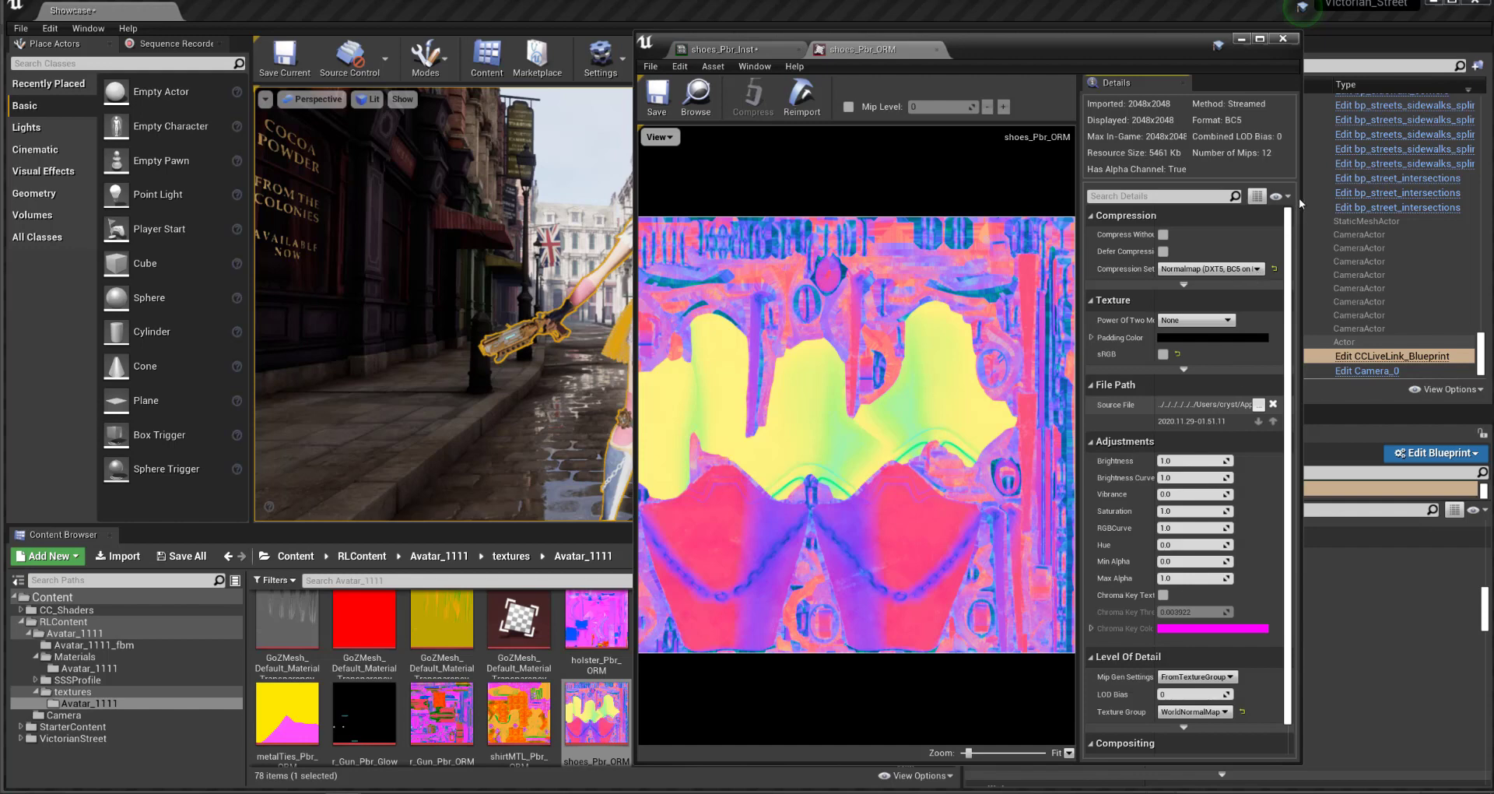
Set the compression of the shoes_Pbr_ORM texture to Default (DXT1/5, BC1/3 on DX11).
drag(1151, 29, 1131, 21)
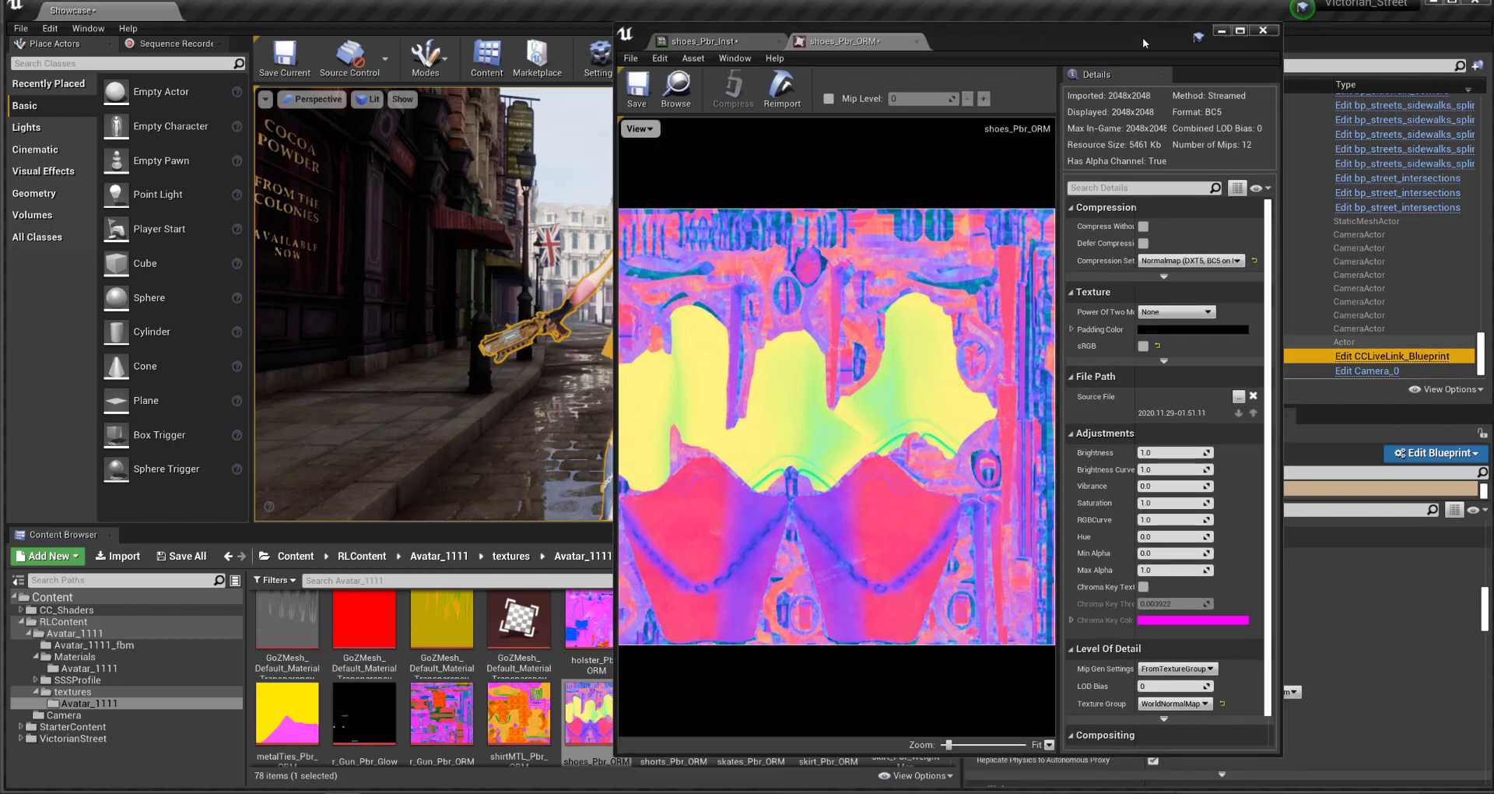
click(1236, 262)
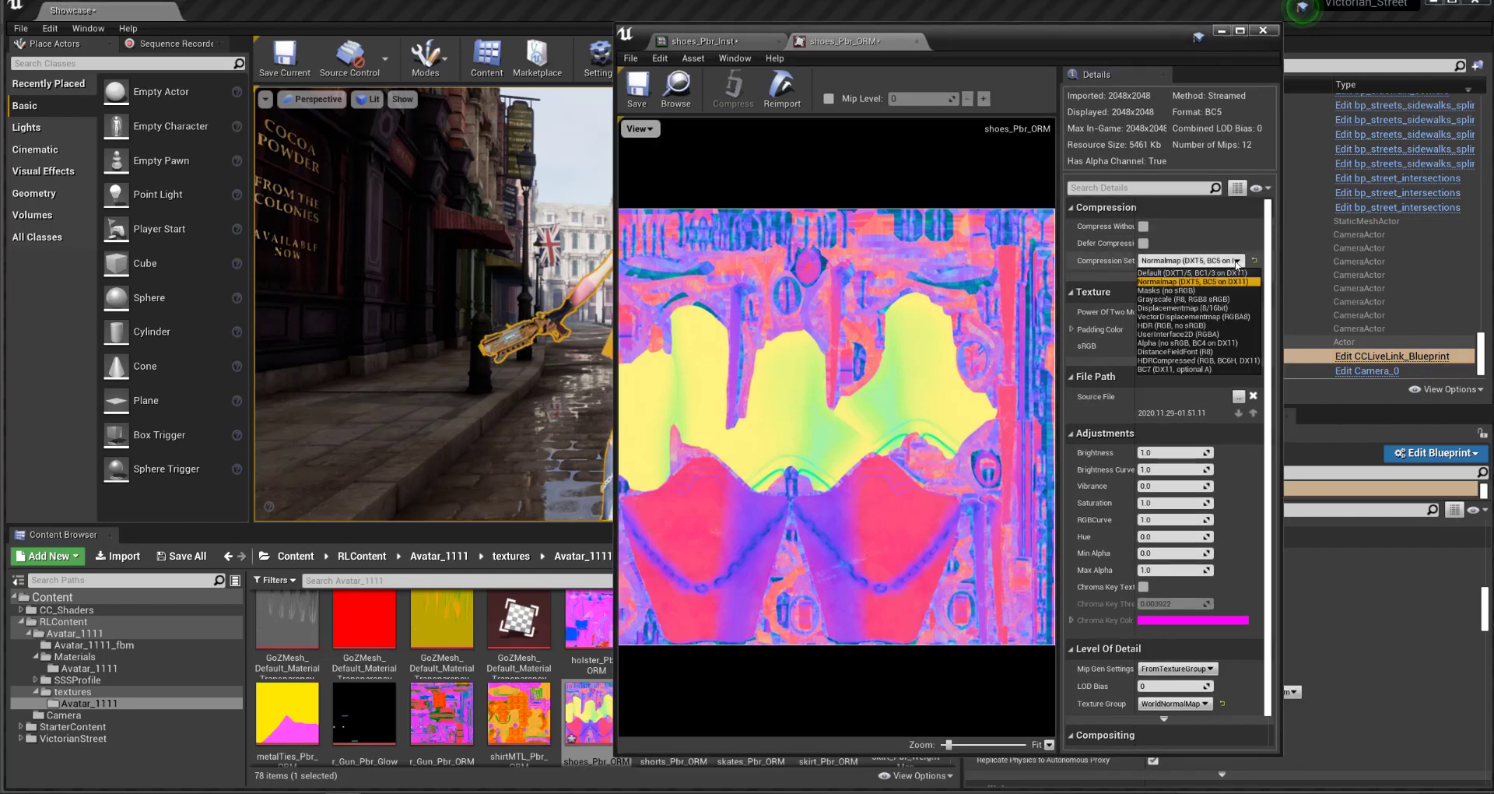
click(1184, 271)
drag(974, 34, 1086, 23)
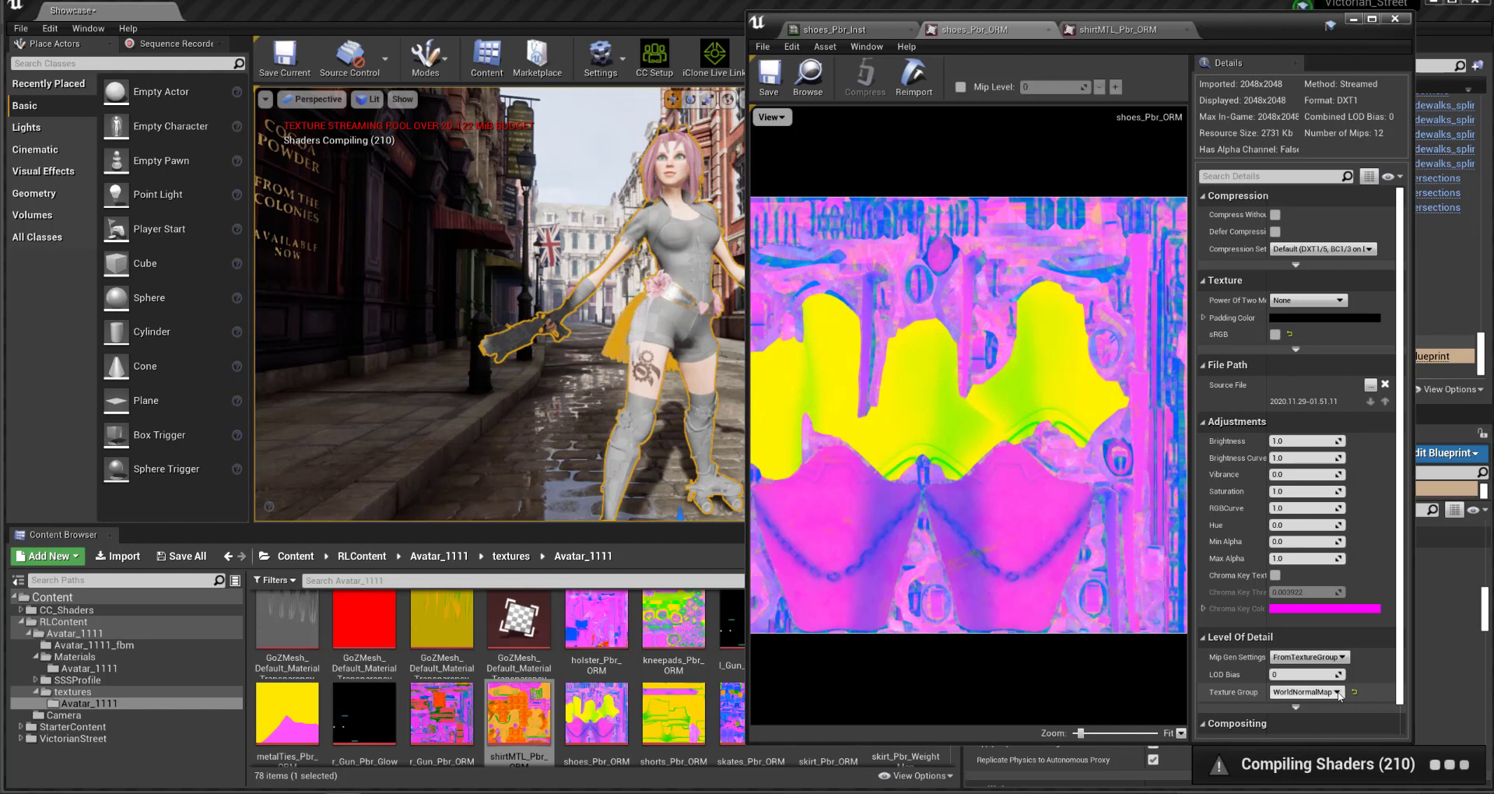
Set the texture group of shoes_Pbr_ORM to World, using r_Gun_Pbr_ORM as reference, and save the texture.
click(1339, 693)
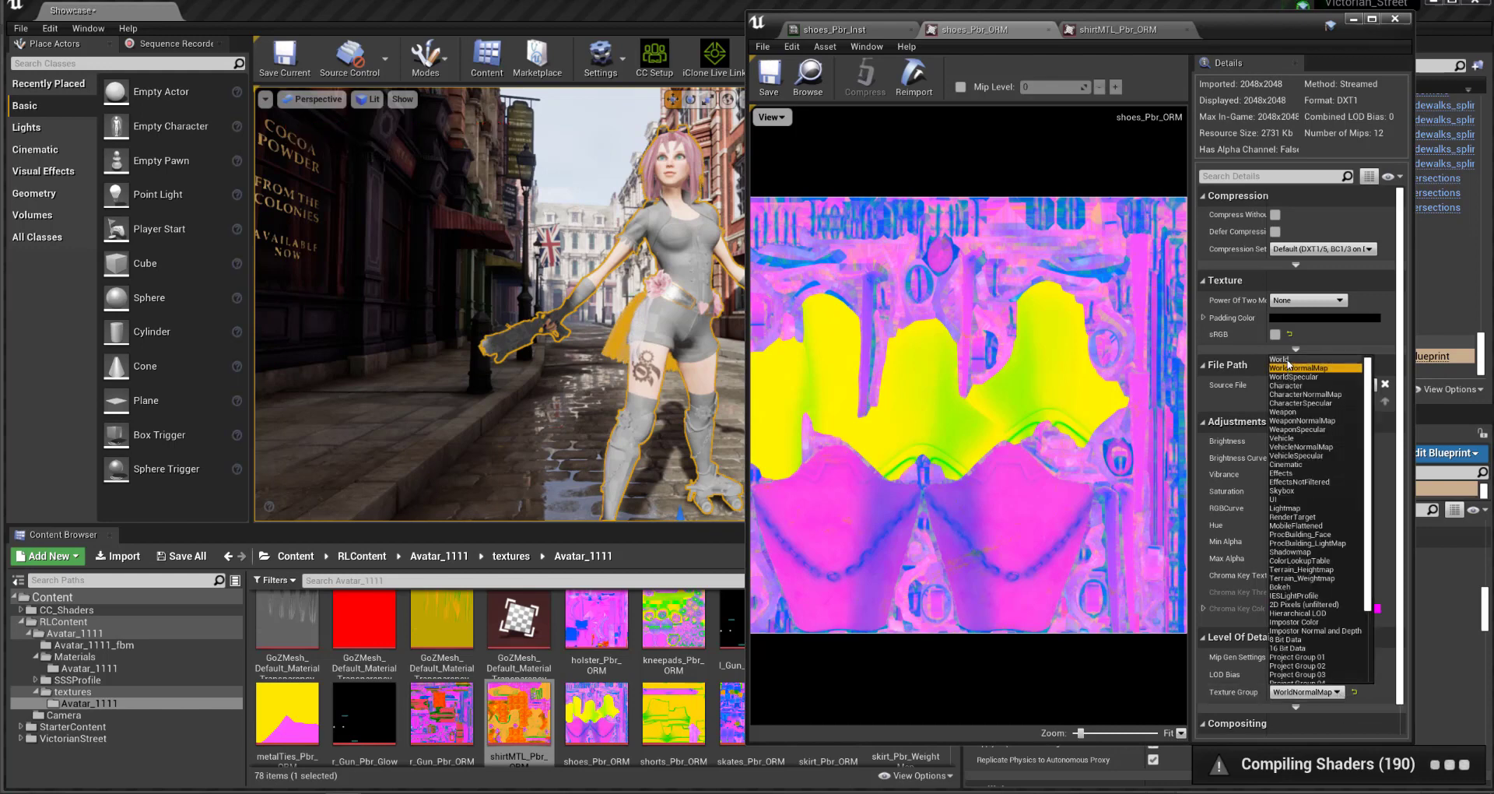
click(1286, 360)
double_click(441, 713)
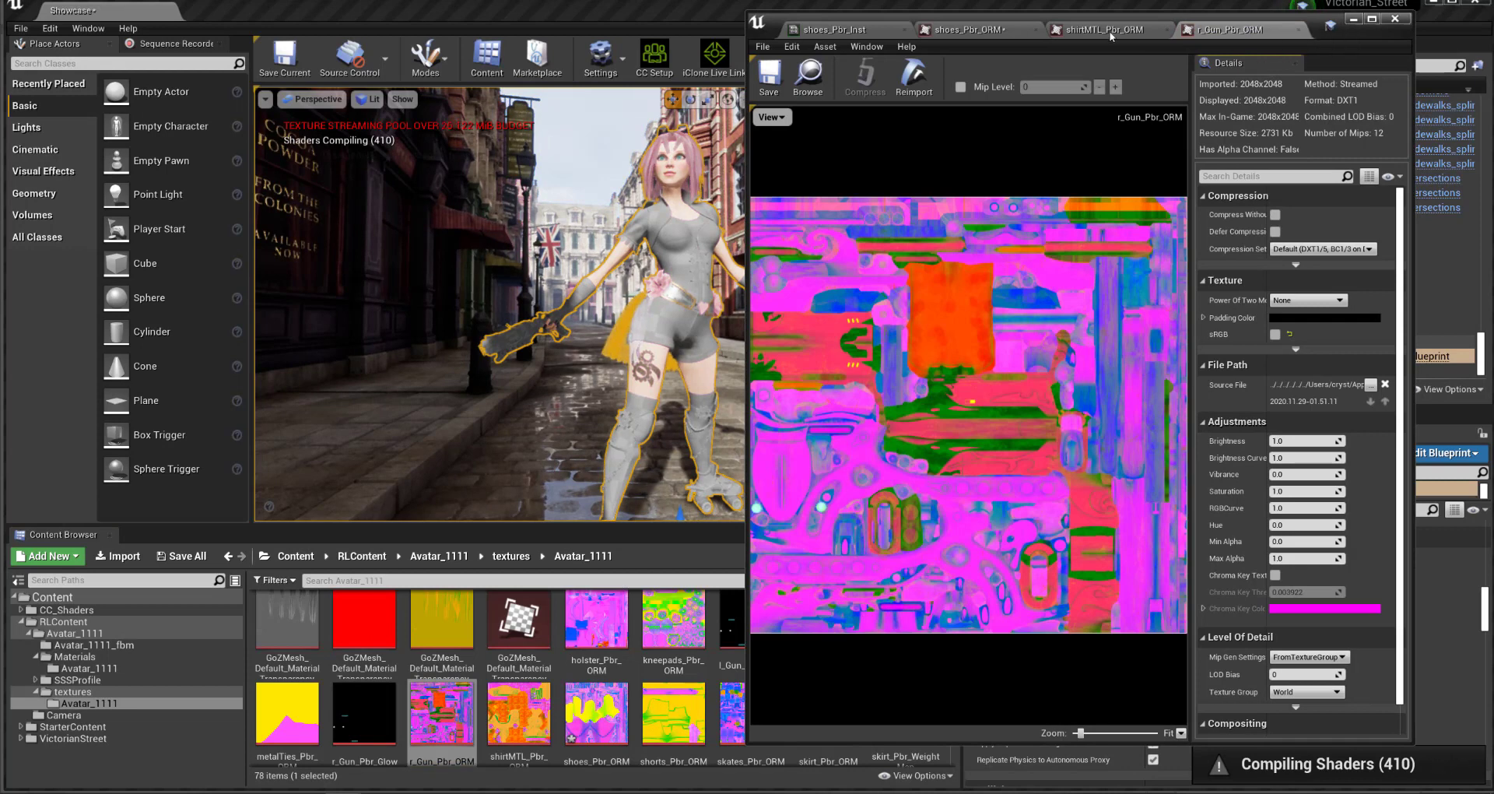
click(1093, 31)
click(955, 31)
click(1315, 692)
click(1287, 360)
click(769, 74)
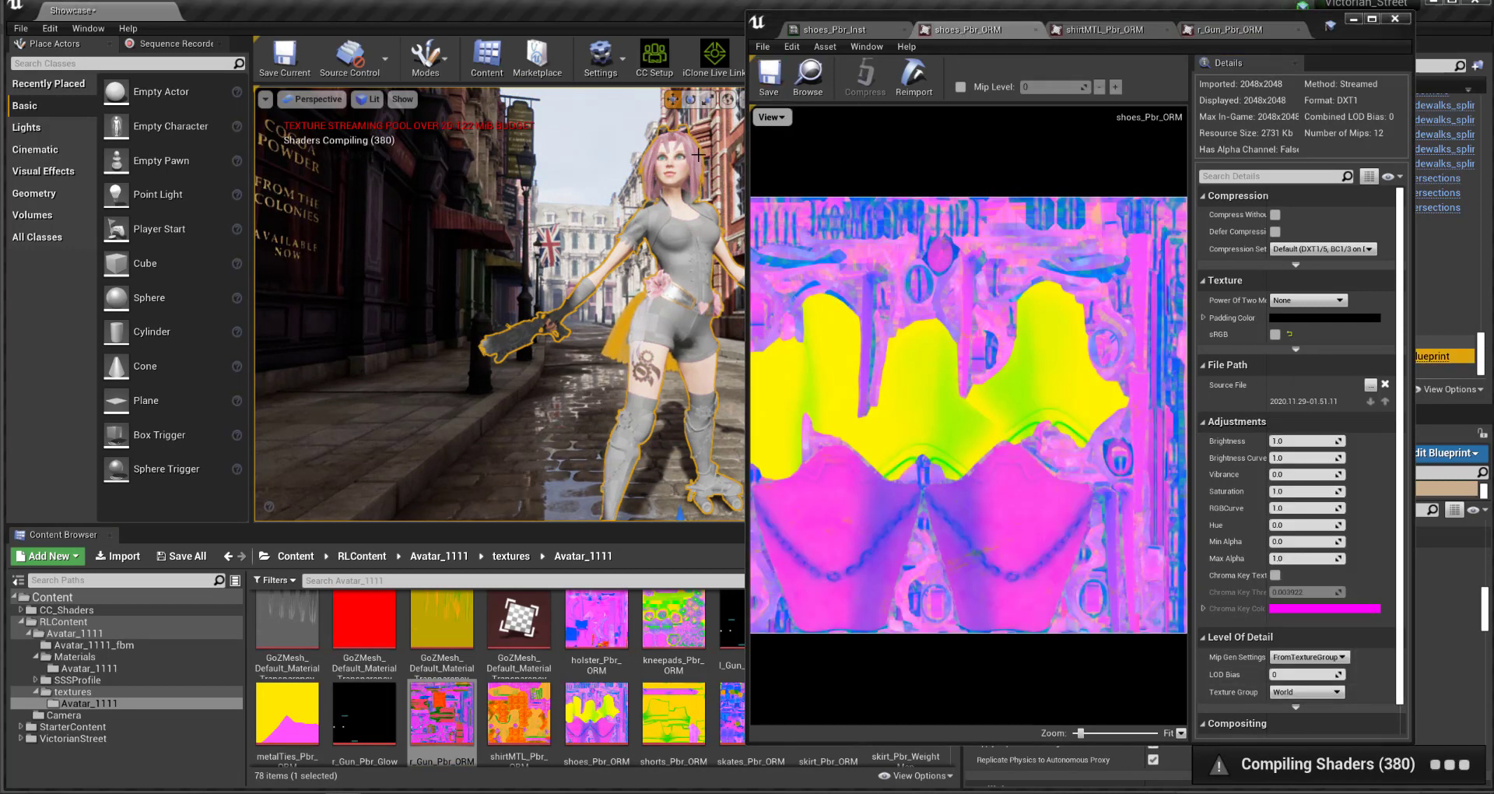
drag(1309, 16, 792, 67)
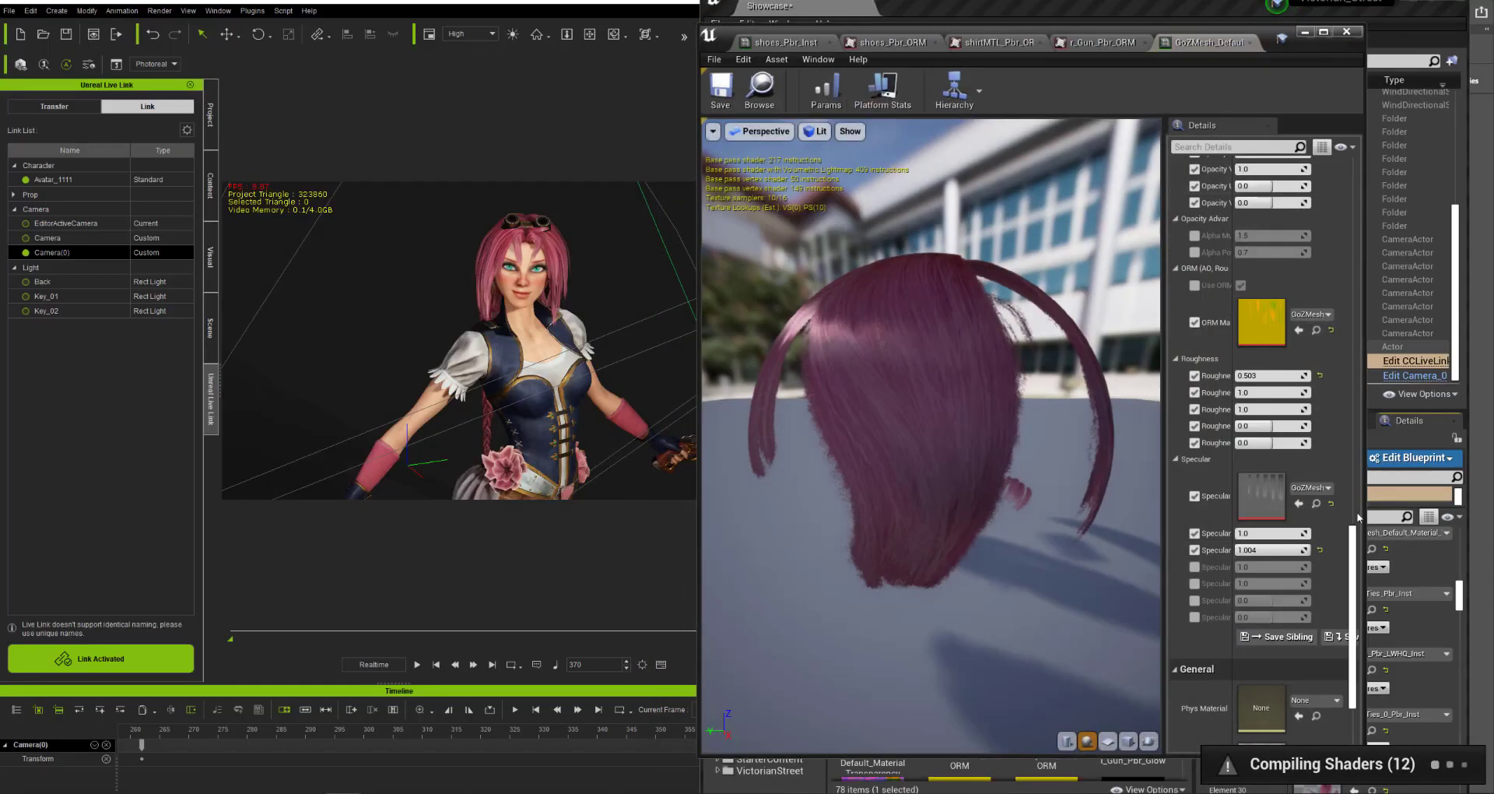
Turn off the hair material's specular map and raise the saturation of its base color to about 0.86.
scroll(1360, 553, down, 5)
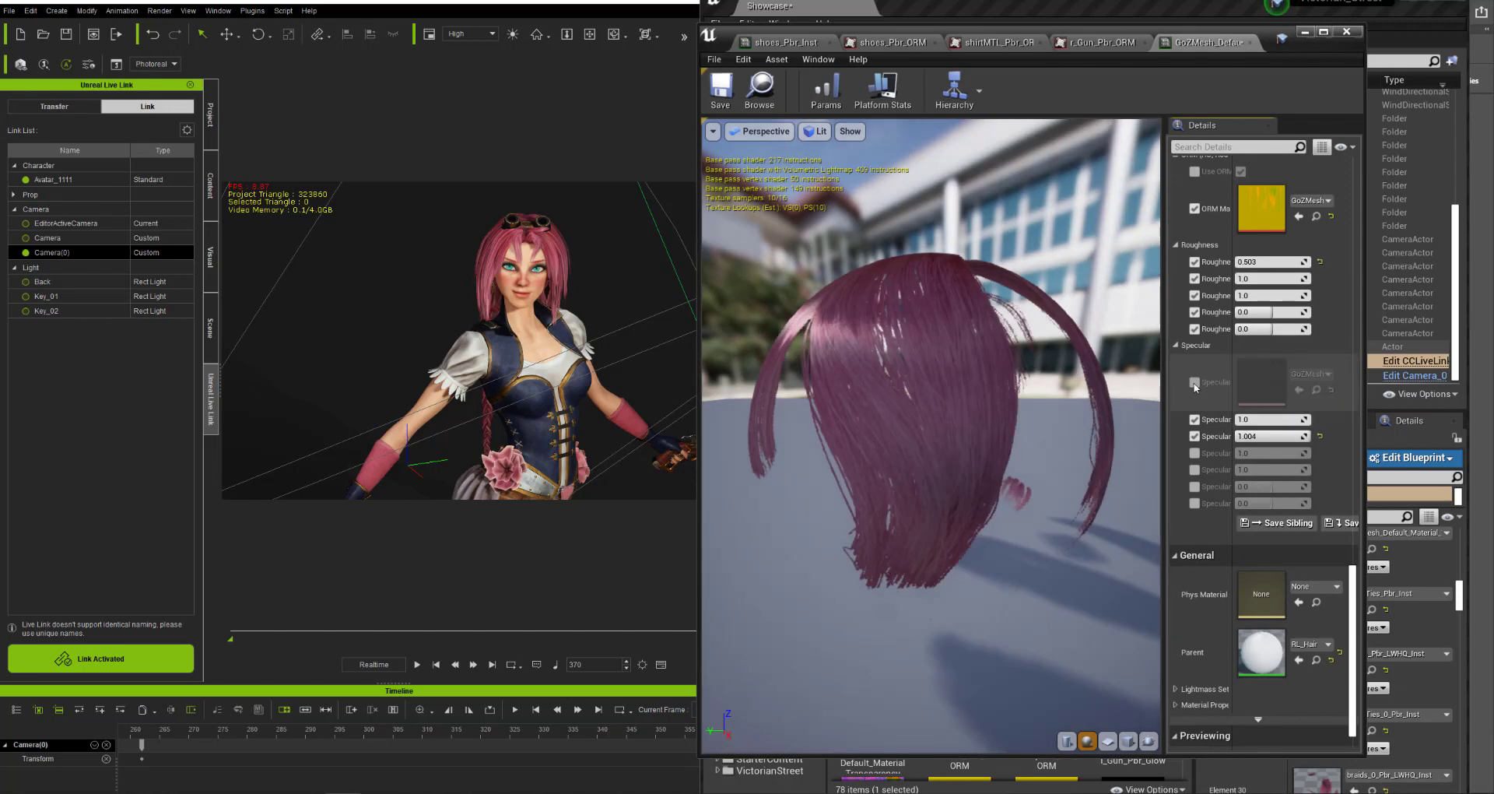
drag(1350, 573, 1350, 196)
click(1273, 297)
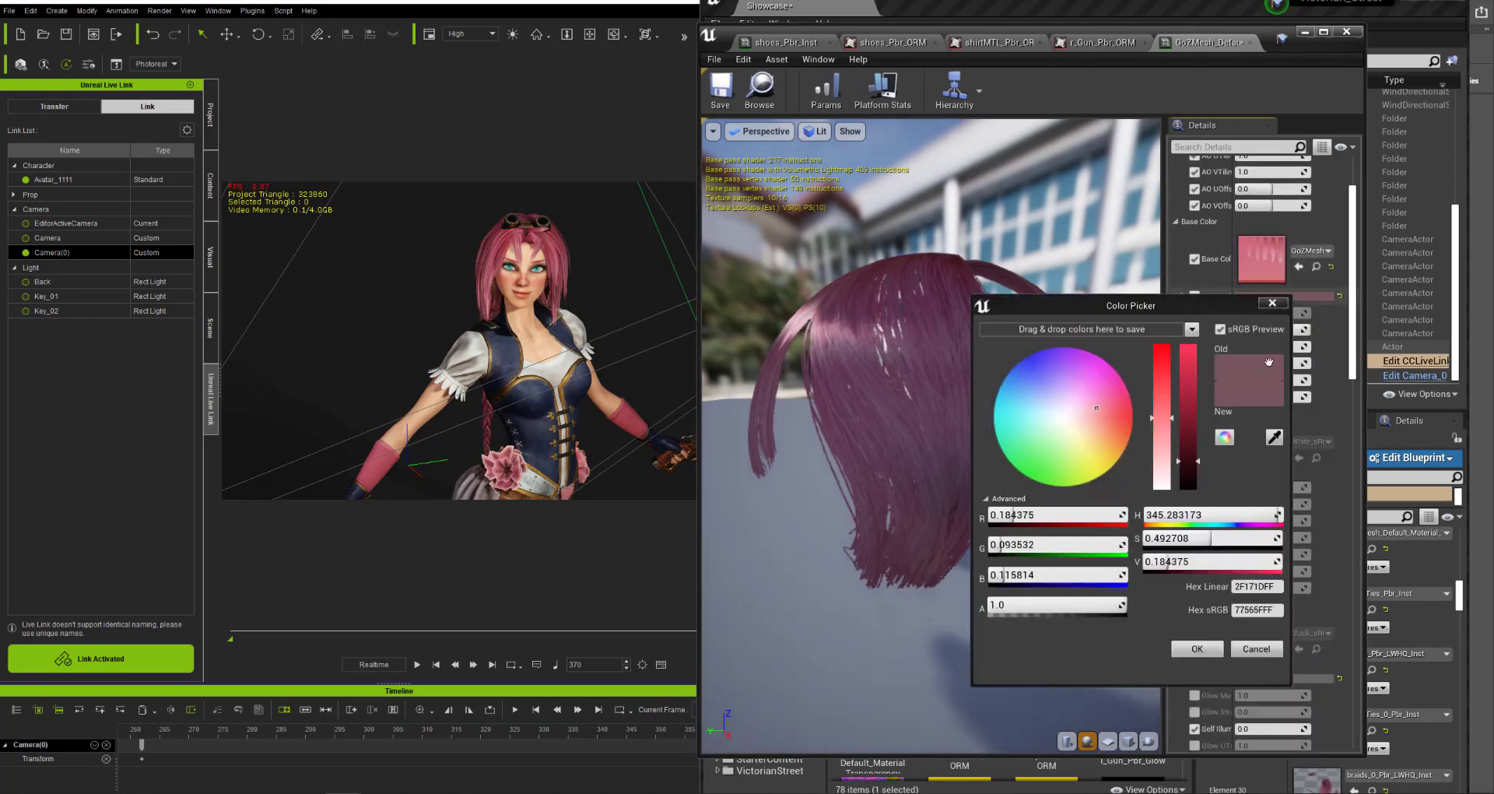
click(1161, 372)
drag(1162, 371, 1162, 354)
drag(1255, 32, 1493, 55)
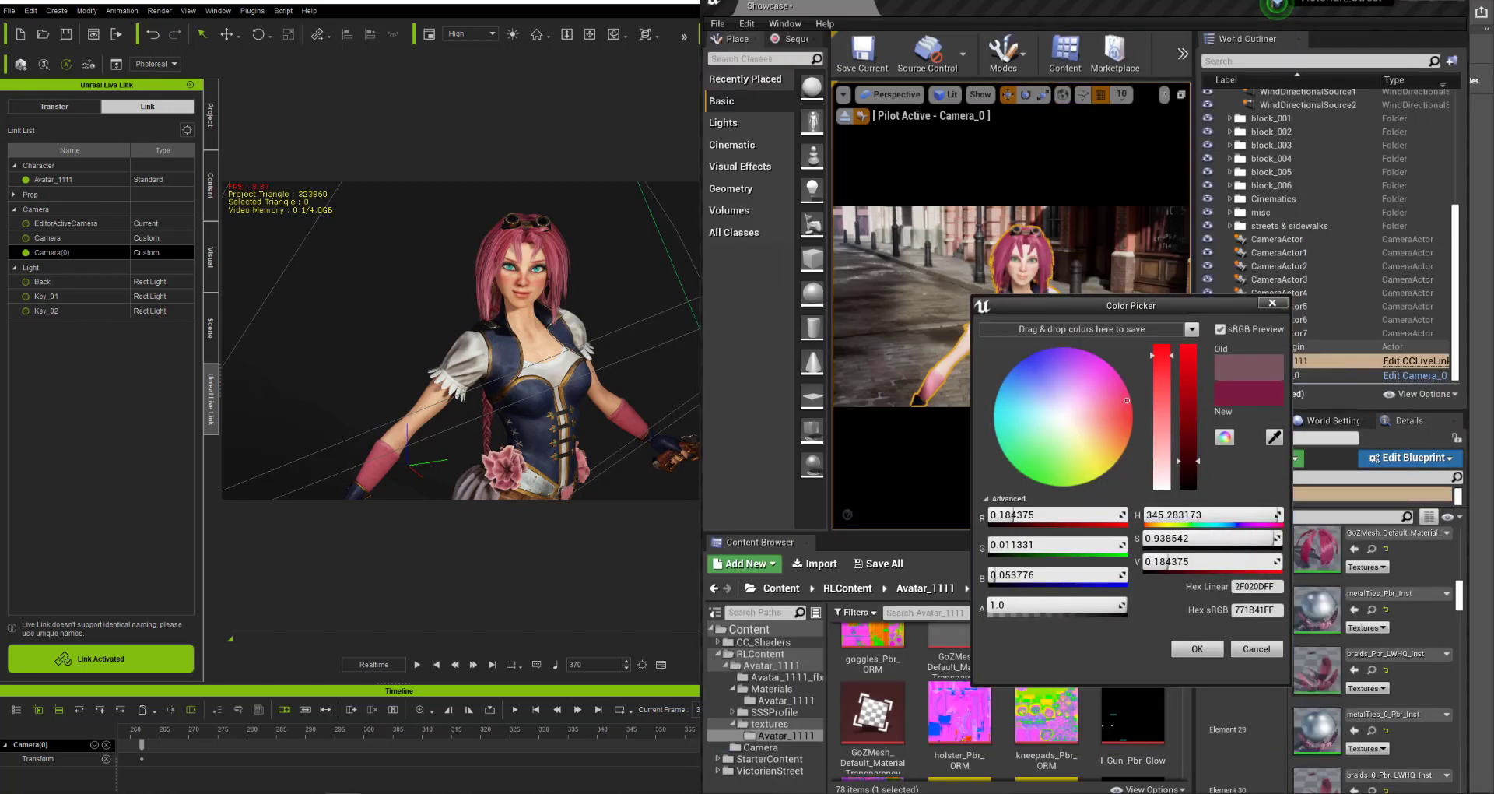
drag(1154, 372, 1154, 375)
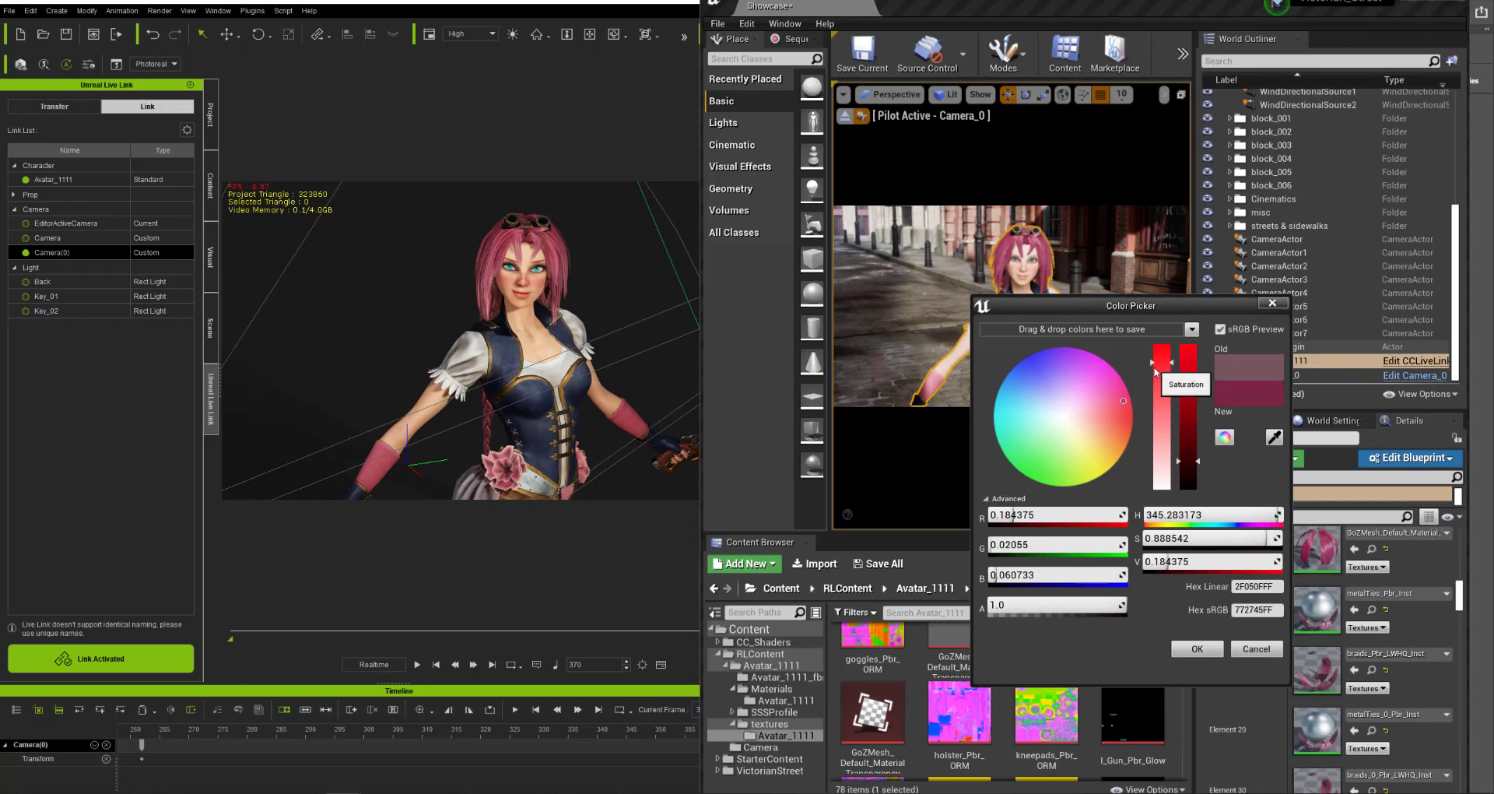
click(1196, 648)
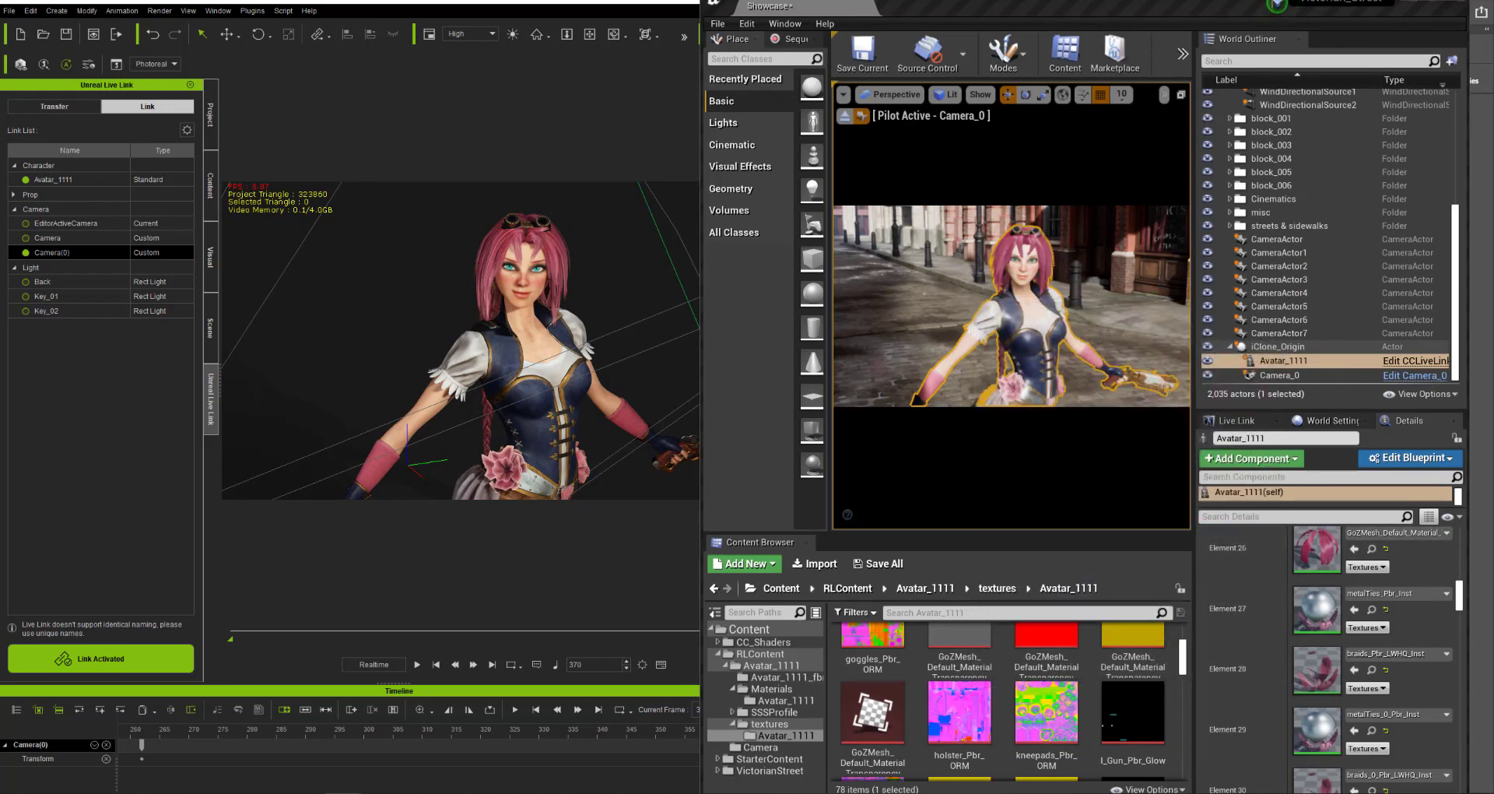
Copy the hair base color's hex sRGB value 772C48FF and open the braids_Pbr_LWHQ_Inst material from the avatar's material list.
drag(1493, 321, 1034, 244)
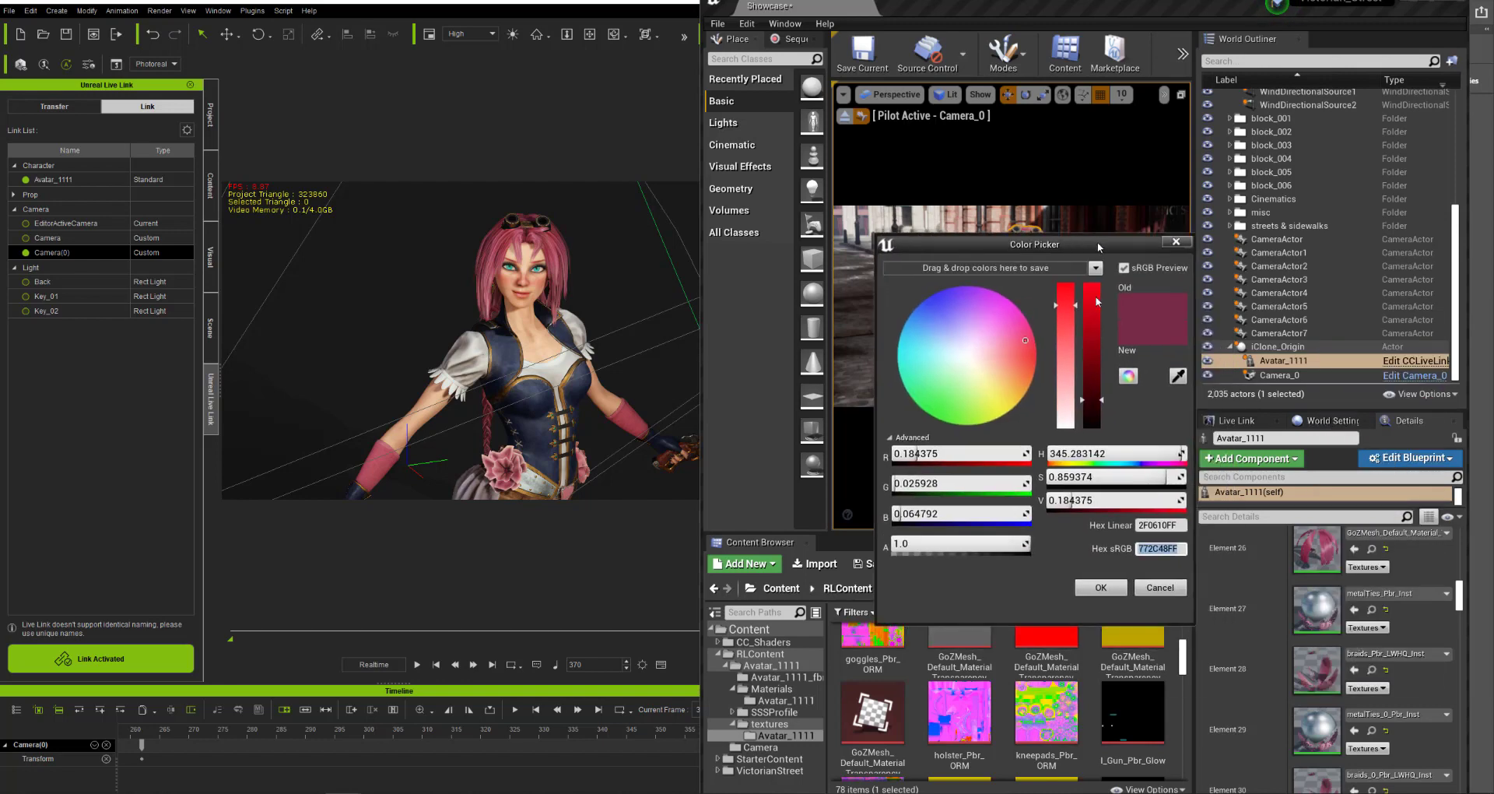
click(1116, 591)
drag(1493, 85, 692, 40)
double_click(1317, 609)
double_click(1316, 669)
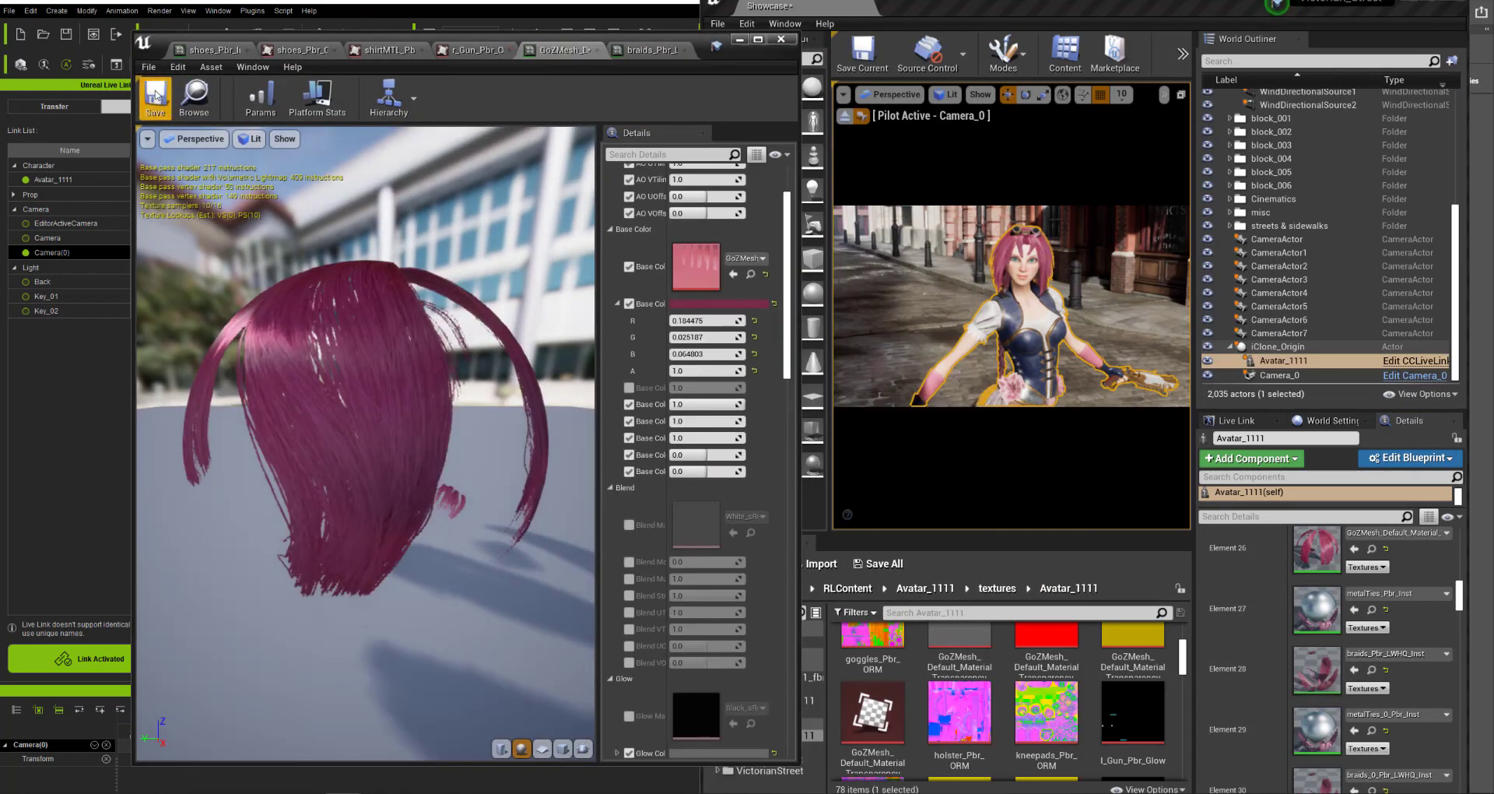
Set the braids material's base color to hex sRGB 772C48FF and save the material.
click(609, 50)
click(719, 383)
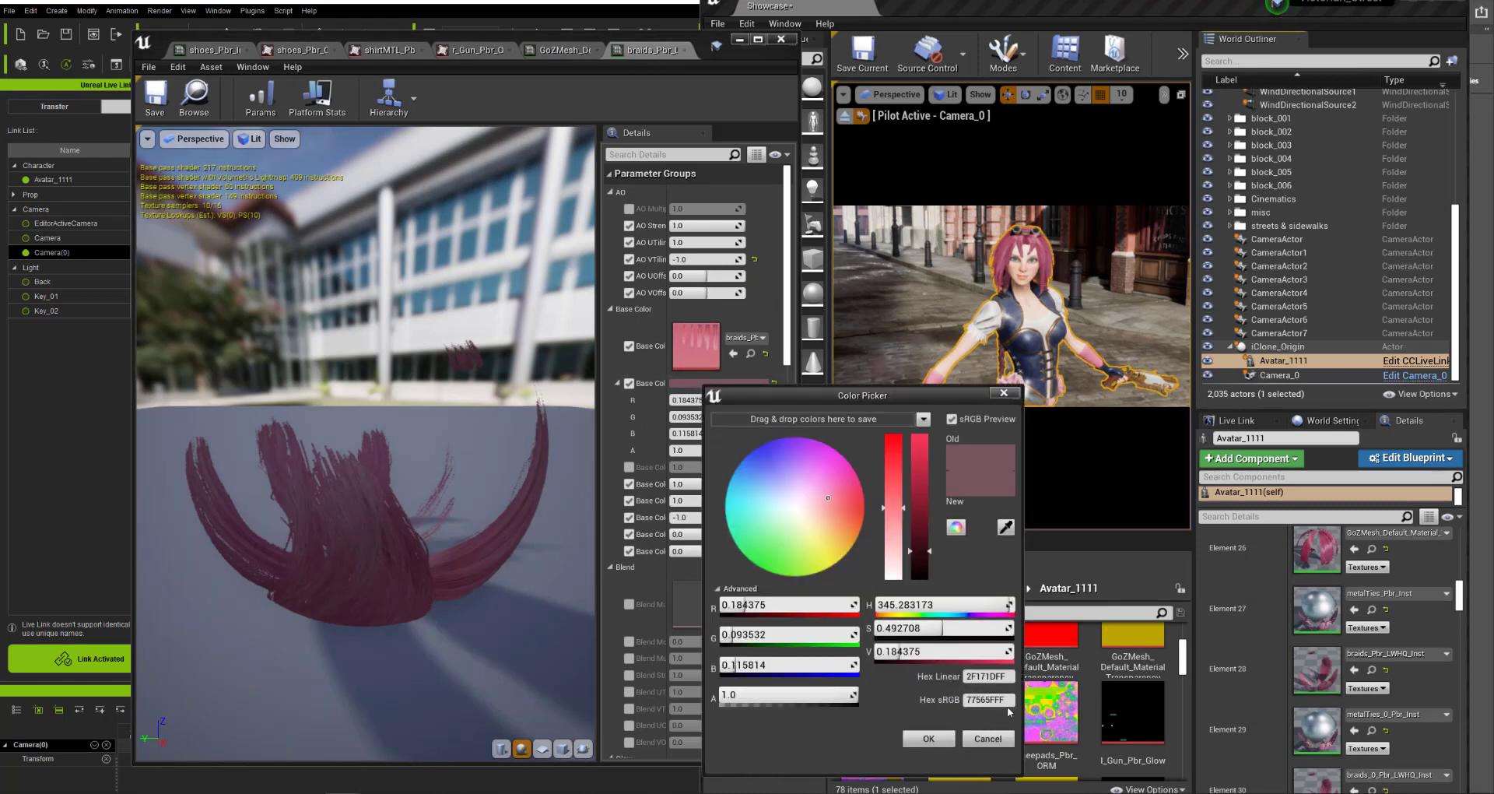
right_click(987, 698)
click(1018, 658)
double_click(1001, 699)
text(772C48FF)
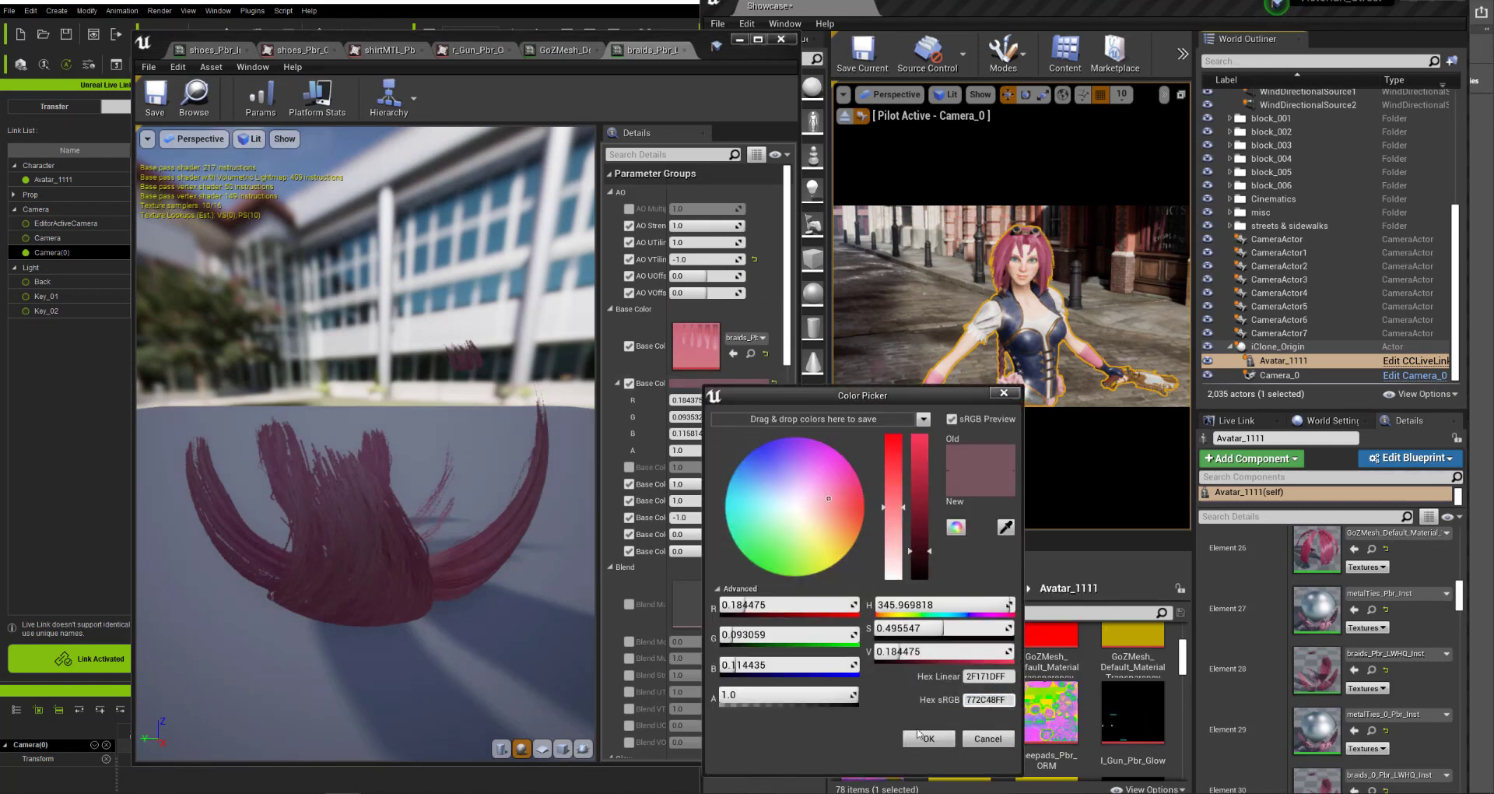
click(928, 737)
click(163, 97)
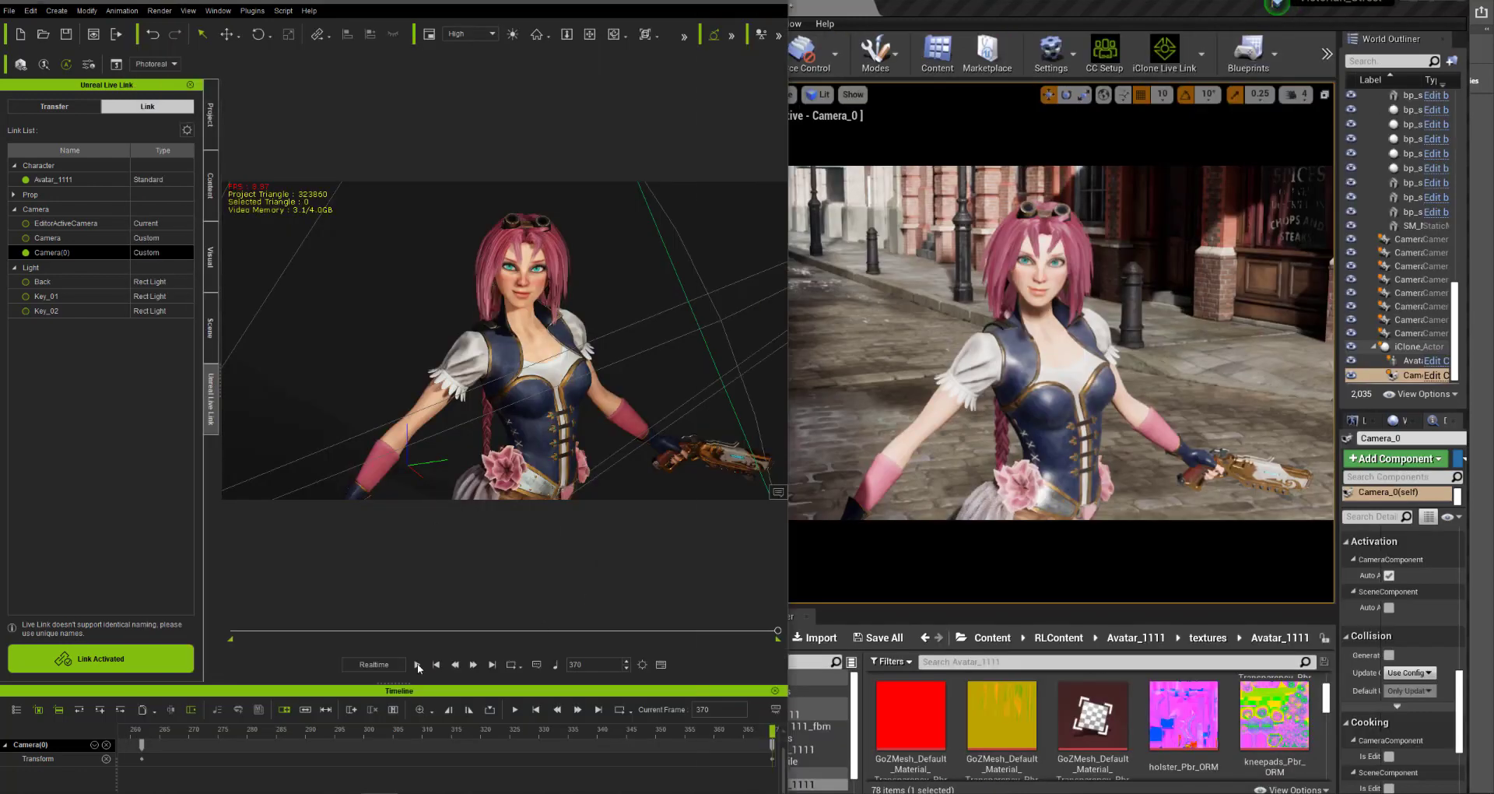
Switch to iClone and play the animation to compare the character in both viewports.
click(418, 665)
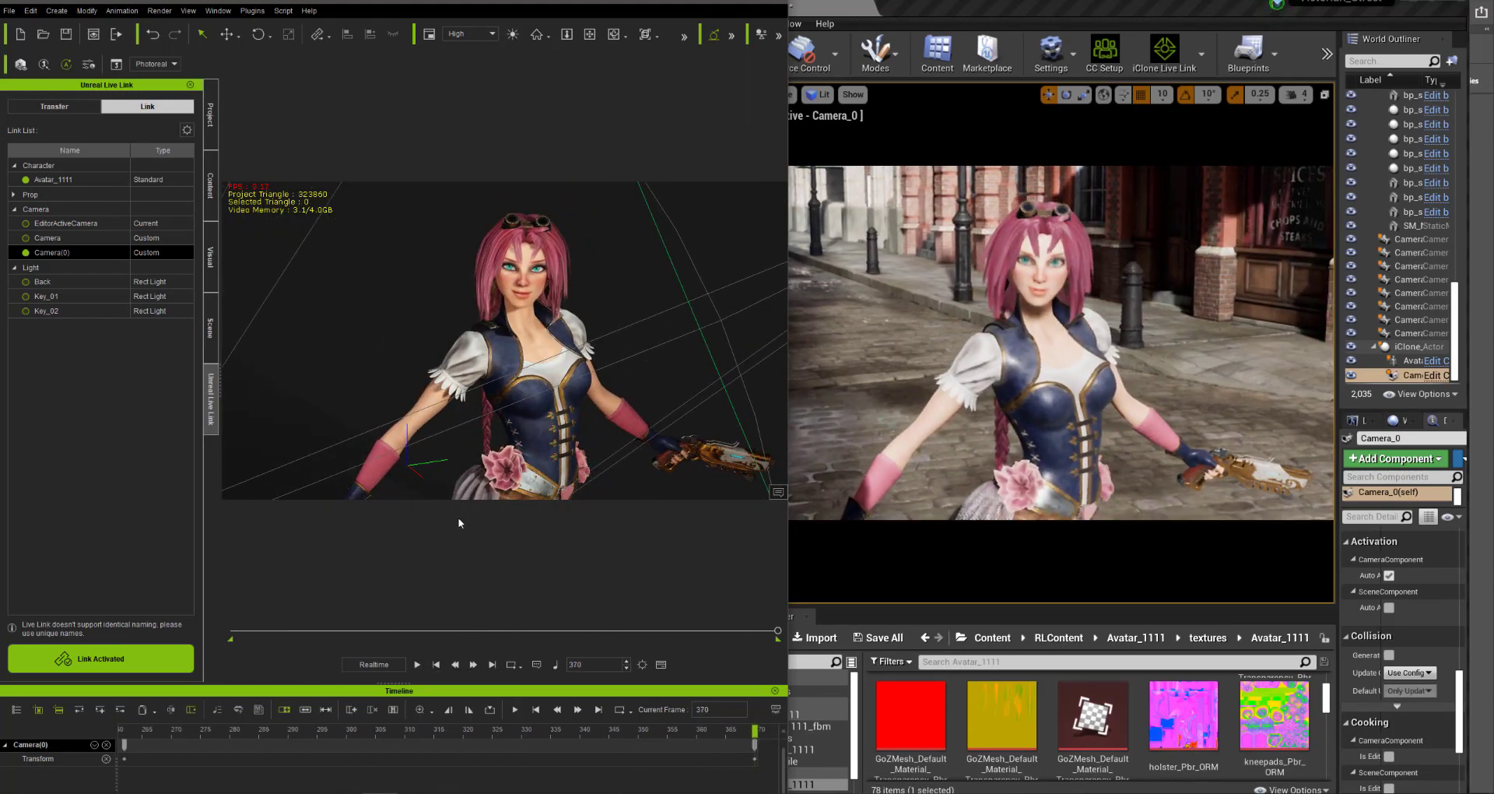
click(415, 665)
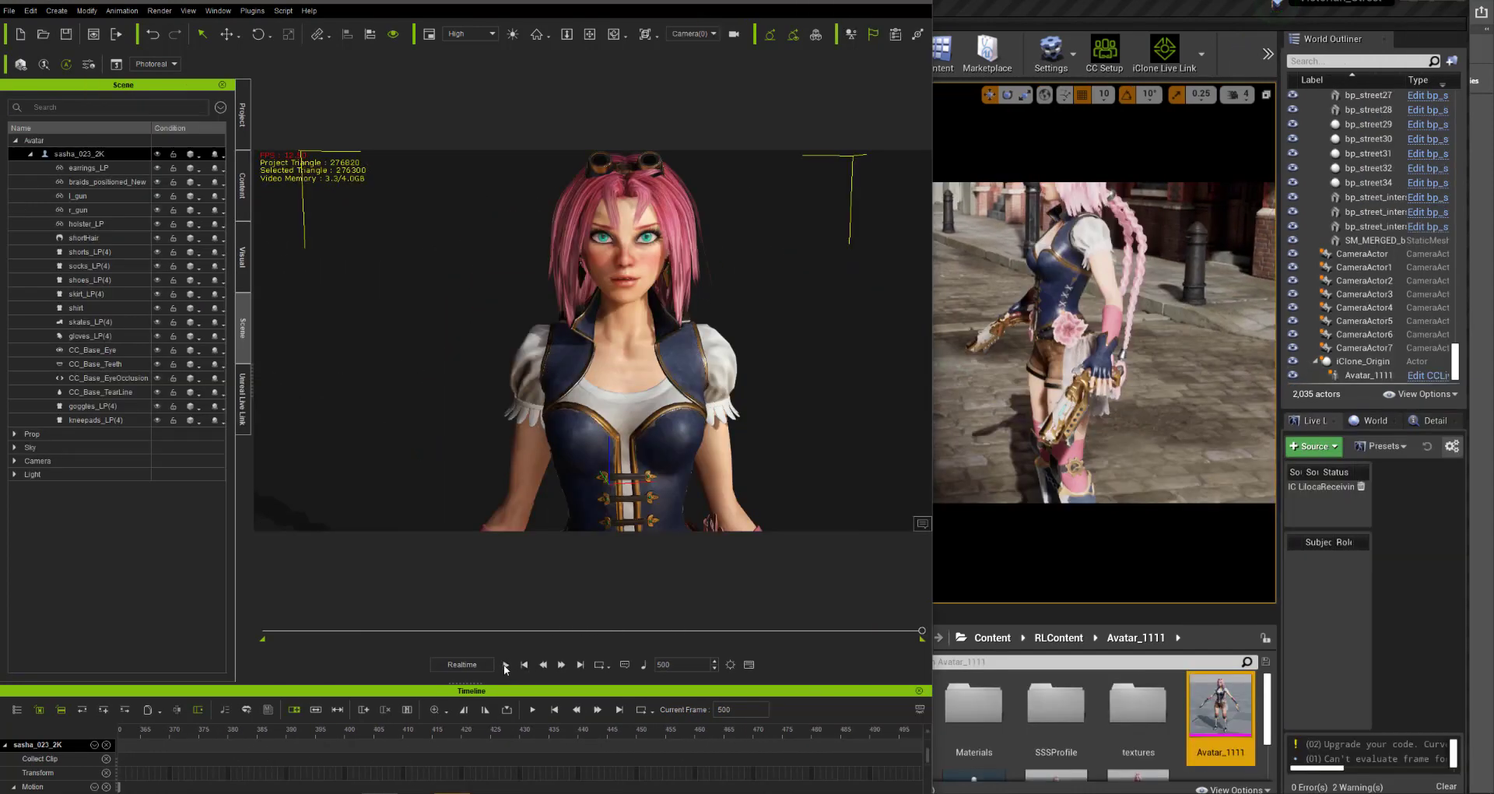
Replay the animation in iClone, and transfer the sasha_023_2K character with its camera and lights to Unreal through Live Link.
click(505, 665)
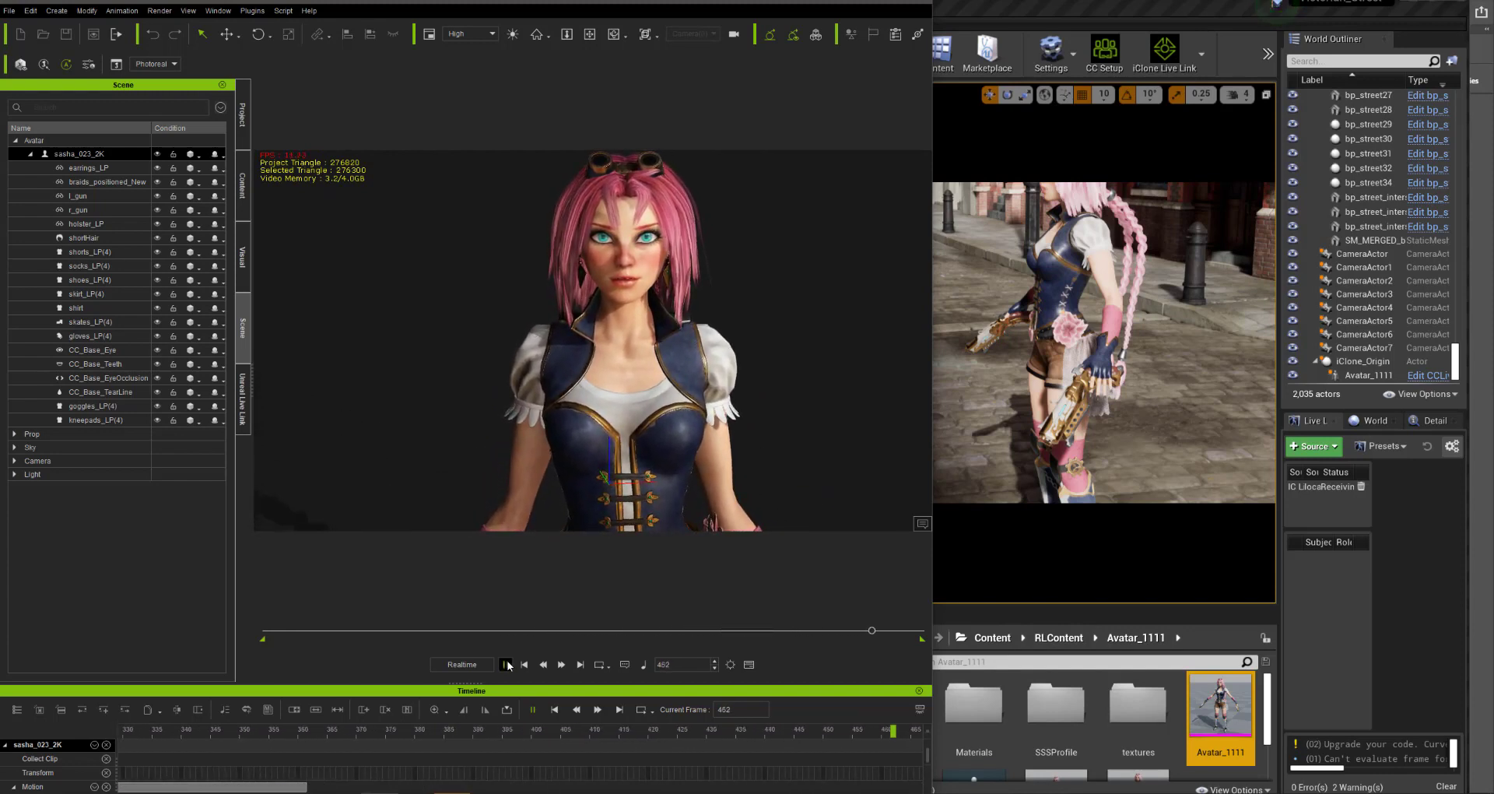
click(507, 660)
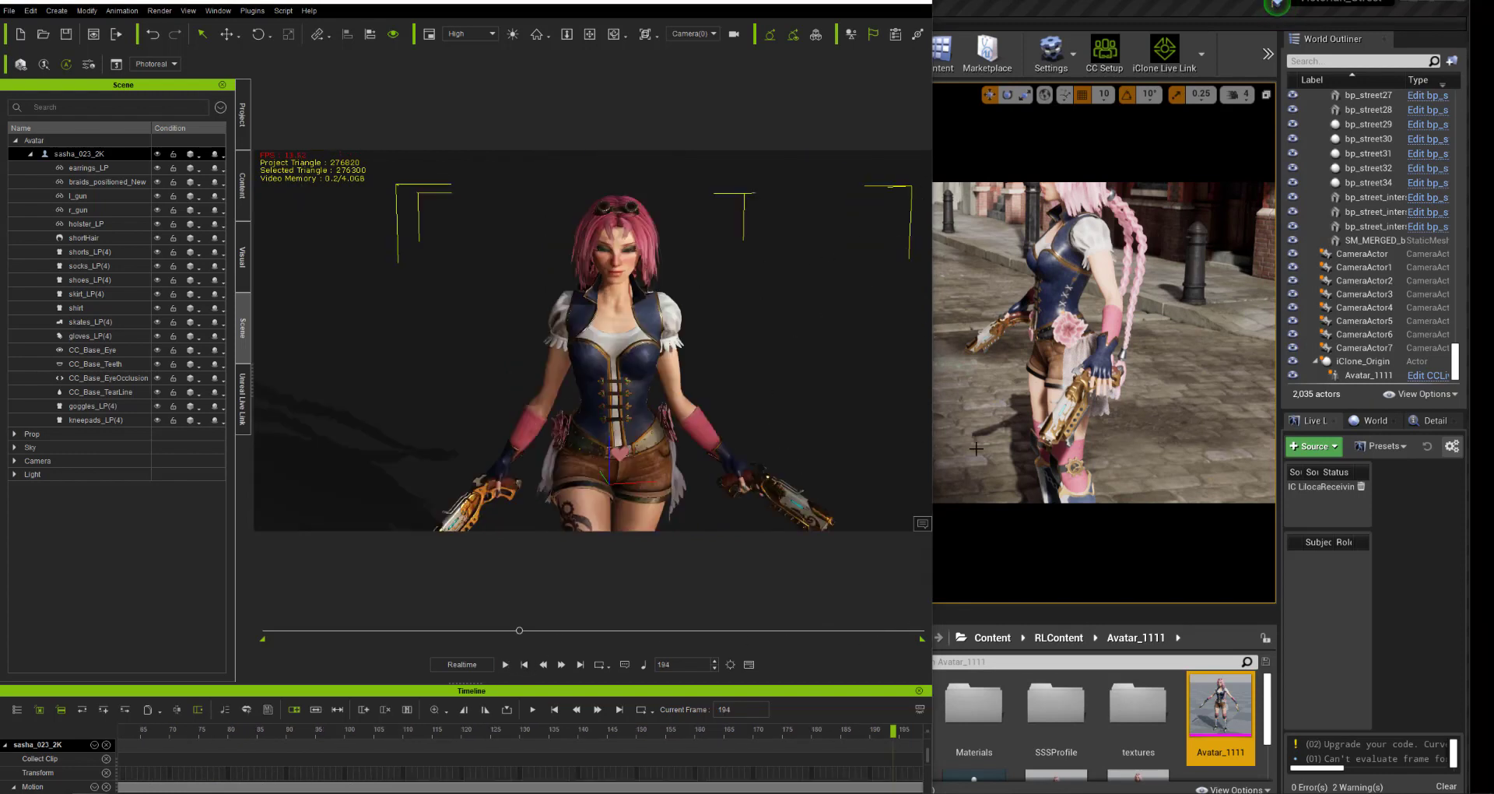
click(244, 380)
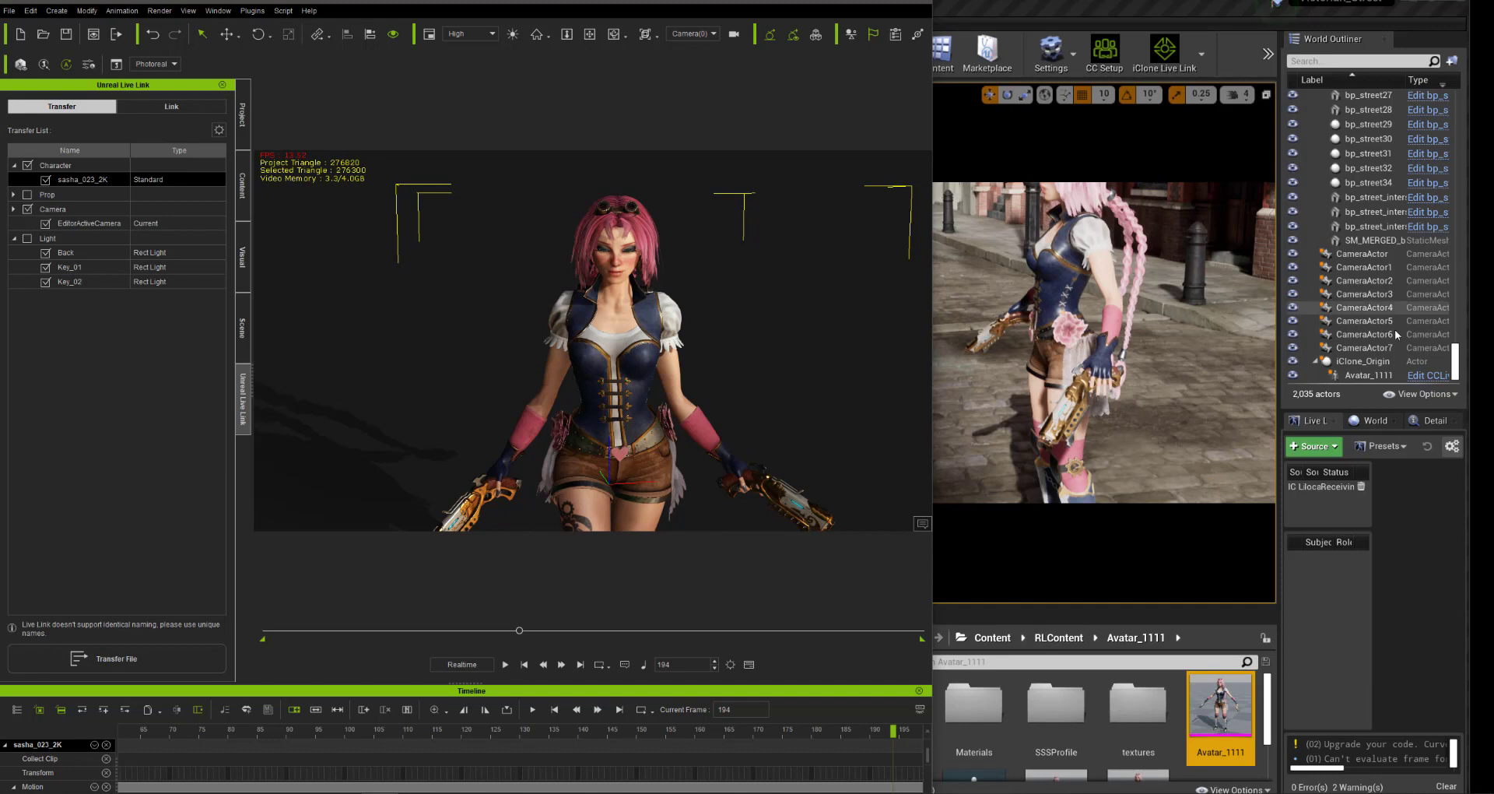
scroll(1382, 348, down, 1)
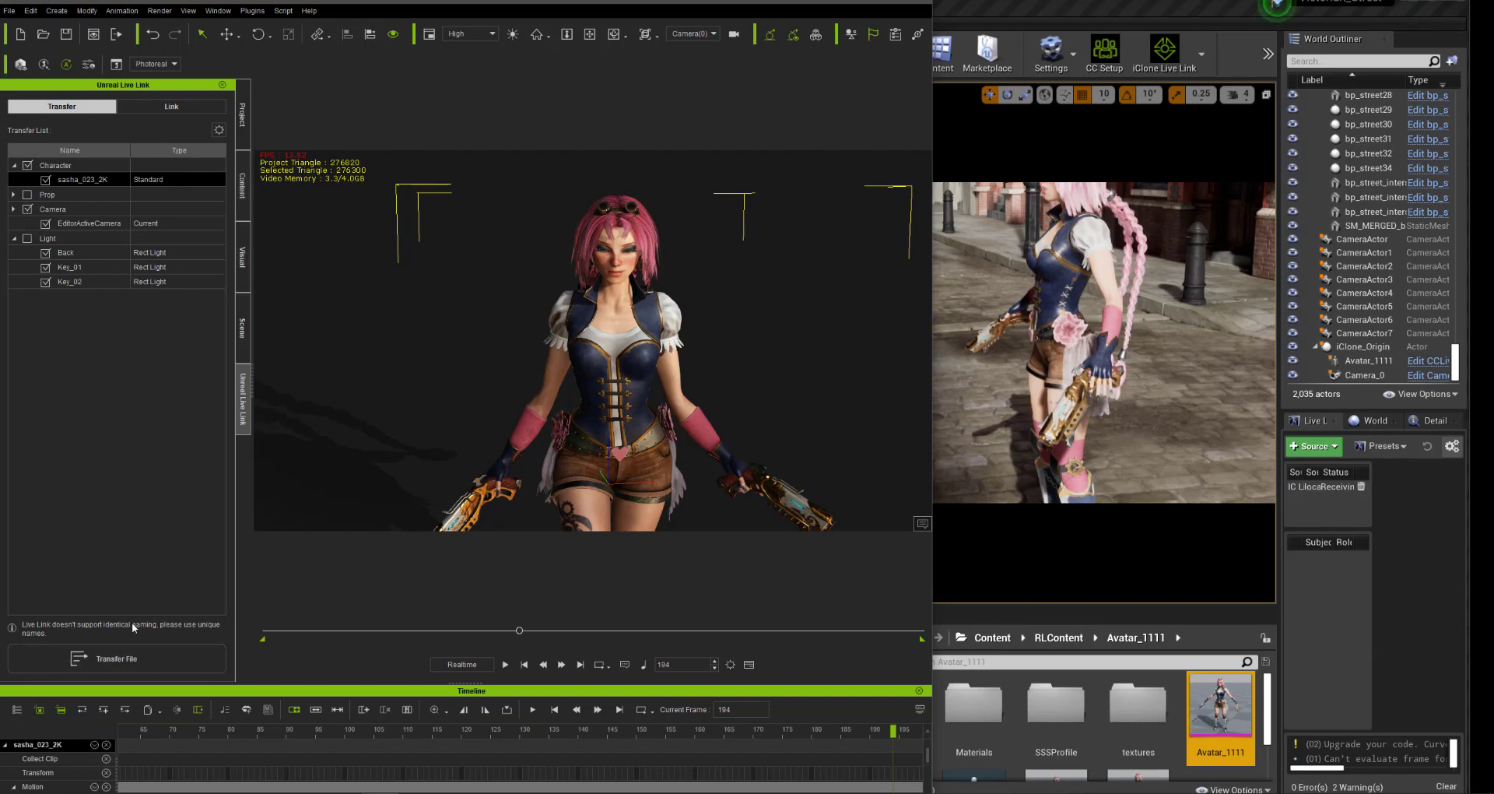
click(117, 658)
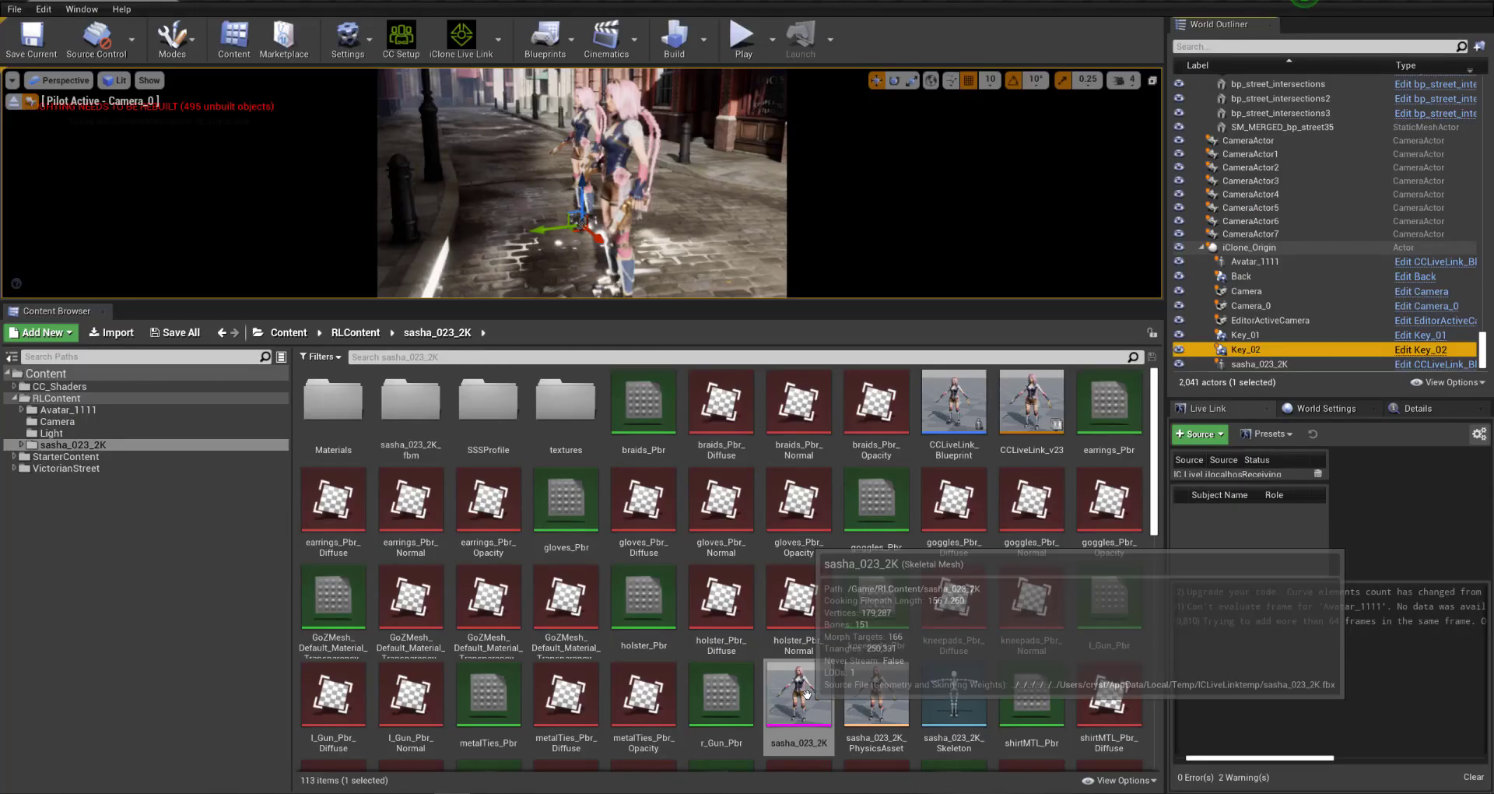
Apply CC Setup with the HQ Shader type to the sasha_023_2K skeletal mesh.
click(799, 692)
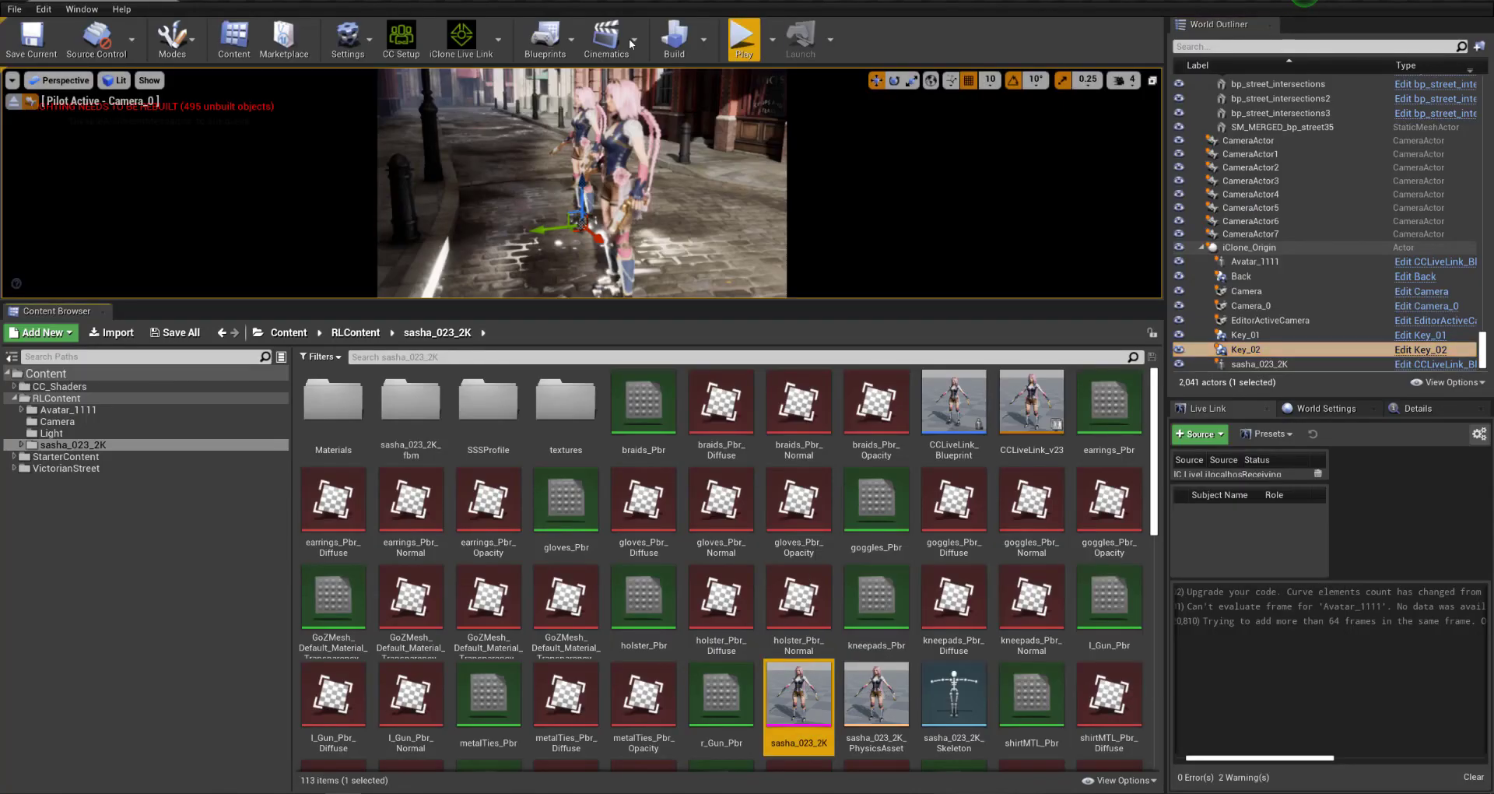
click(403, 47)
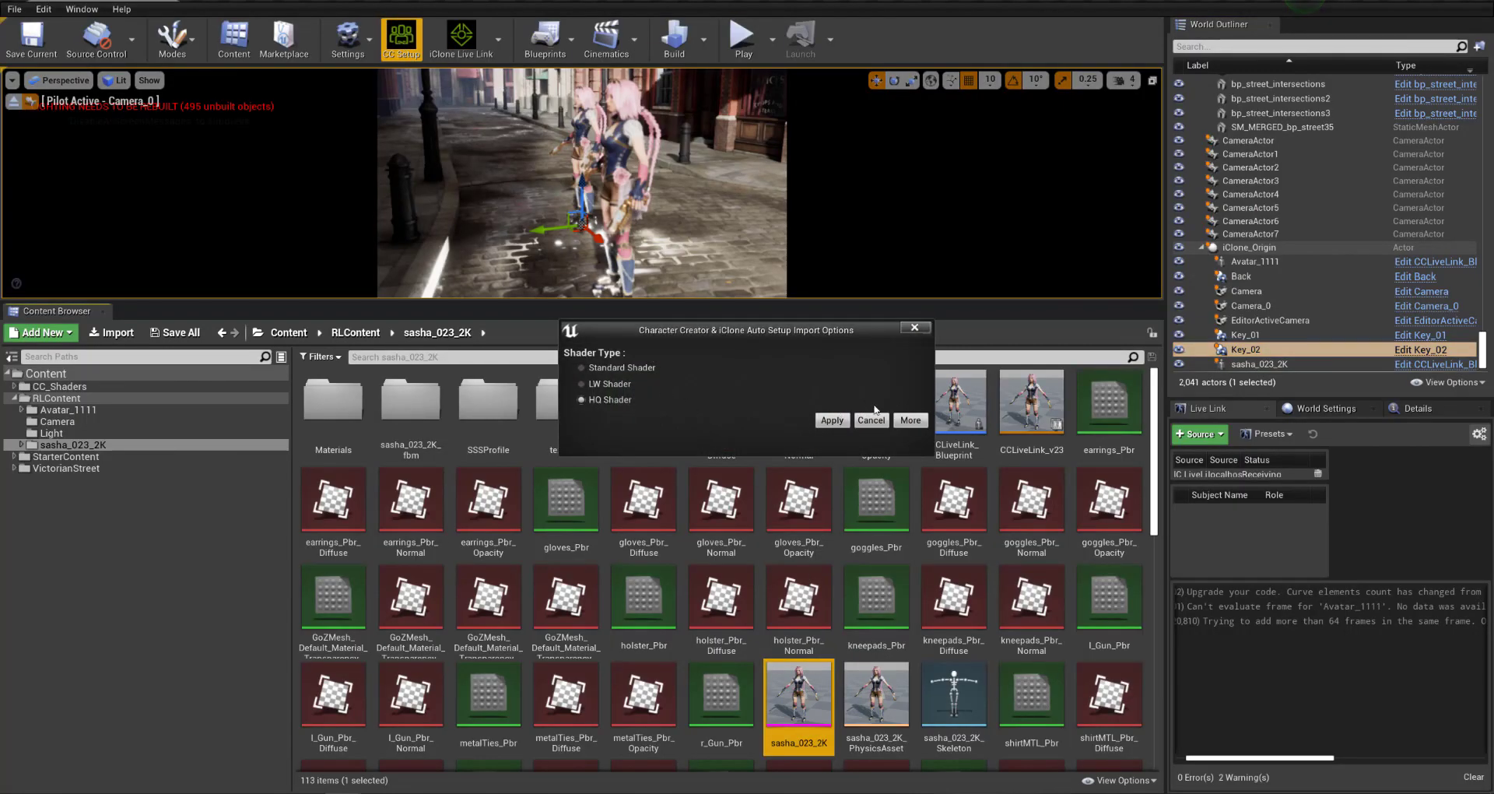
click(832, 420)
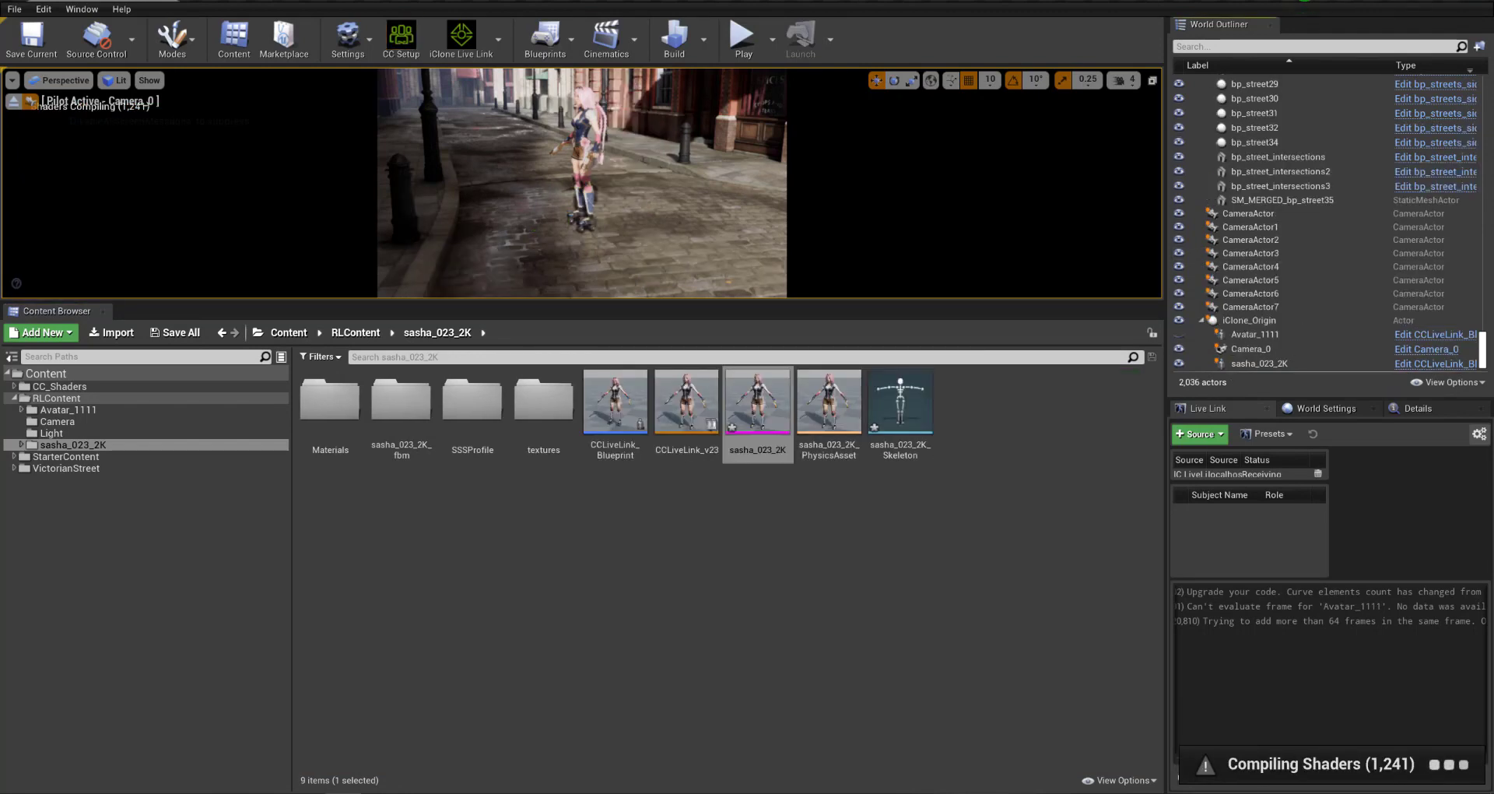
Switch to iClone, activate the Unreal link, and exclude Key_02, Key_01, Back and Camera from it.
key(alt+Tab)
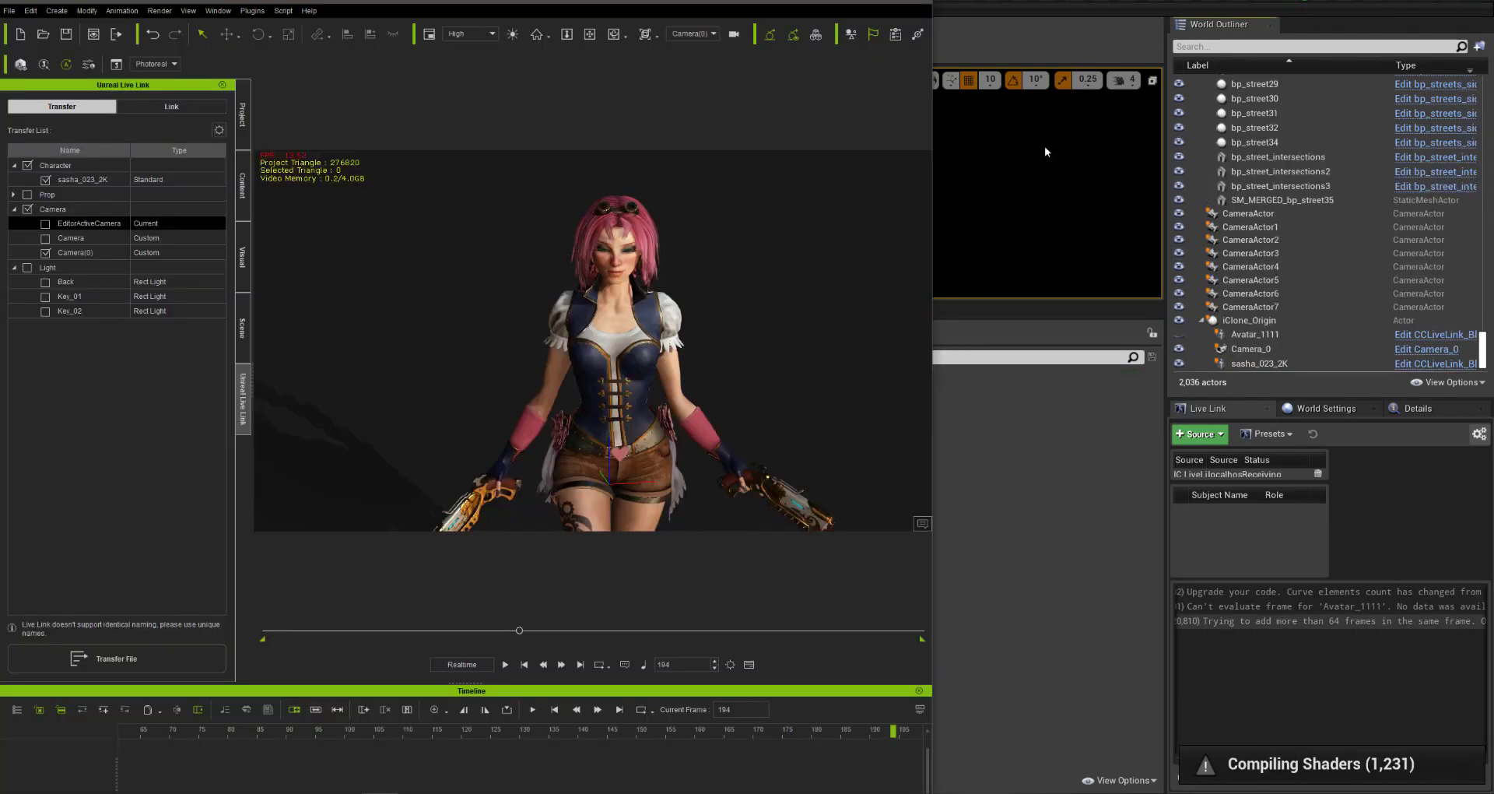
click(161, 108)
click(116, 658)
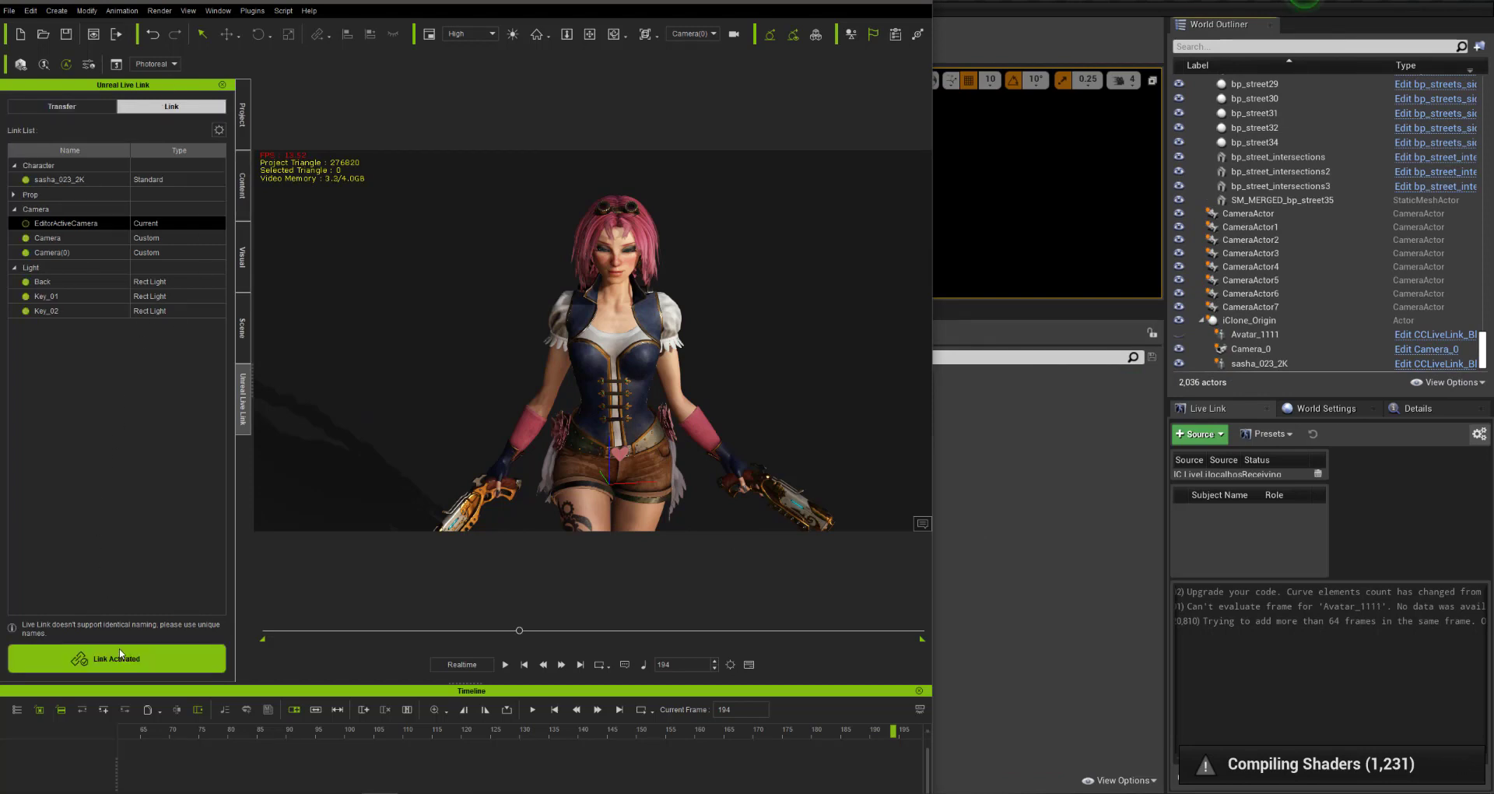
click(31, 310)
click(25, 296)
click(26, 282)
click(26, 238)
Switch to Unreal, stop piloting Camera_0 and enlarge the viewport's height.
click(944, 180)
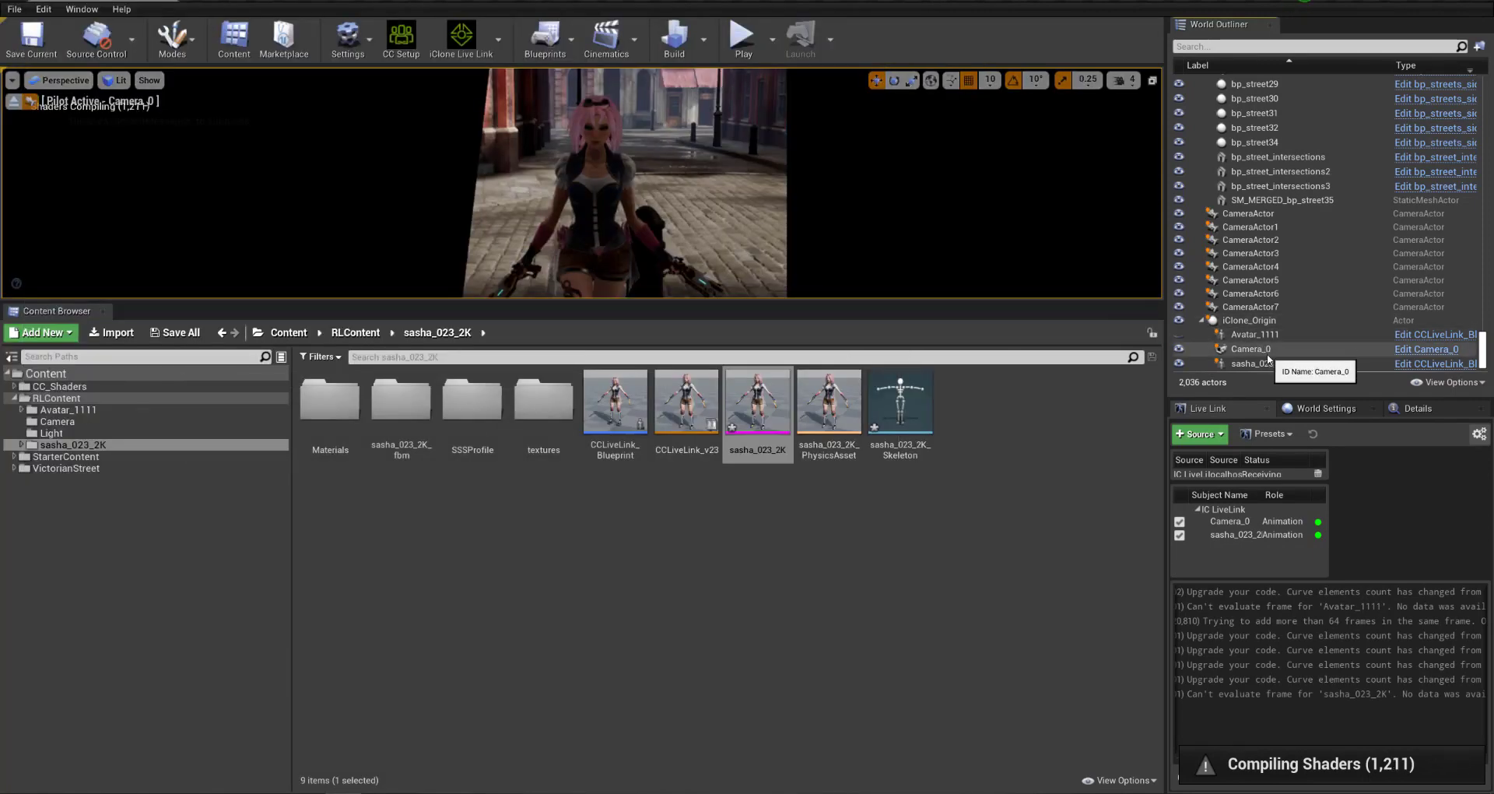
click(1251, 320)
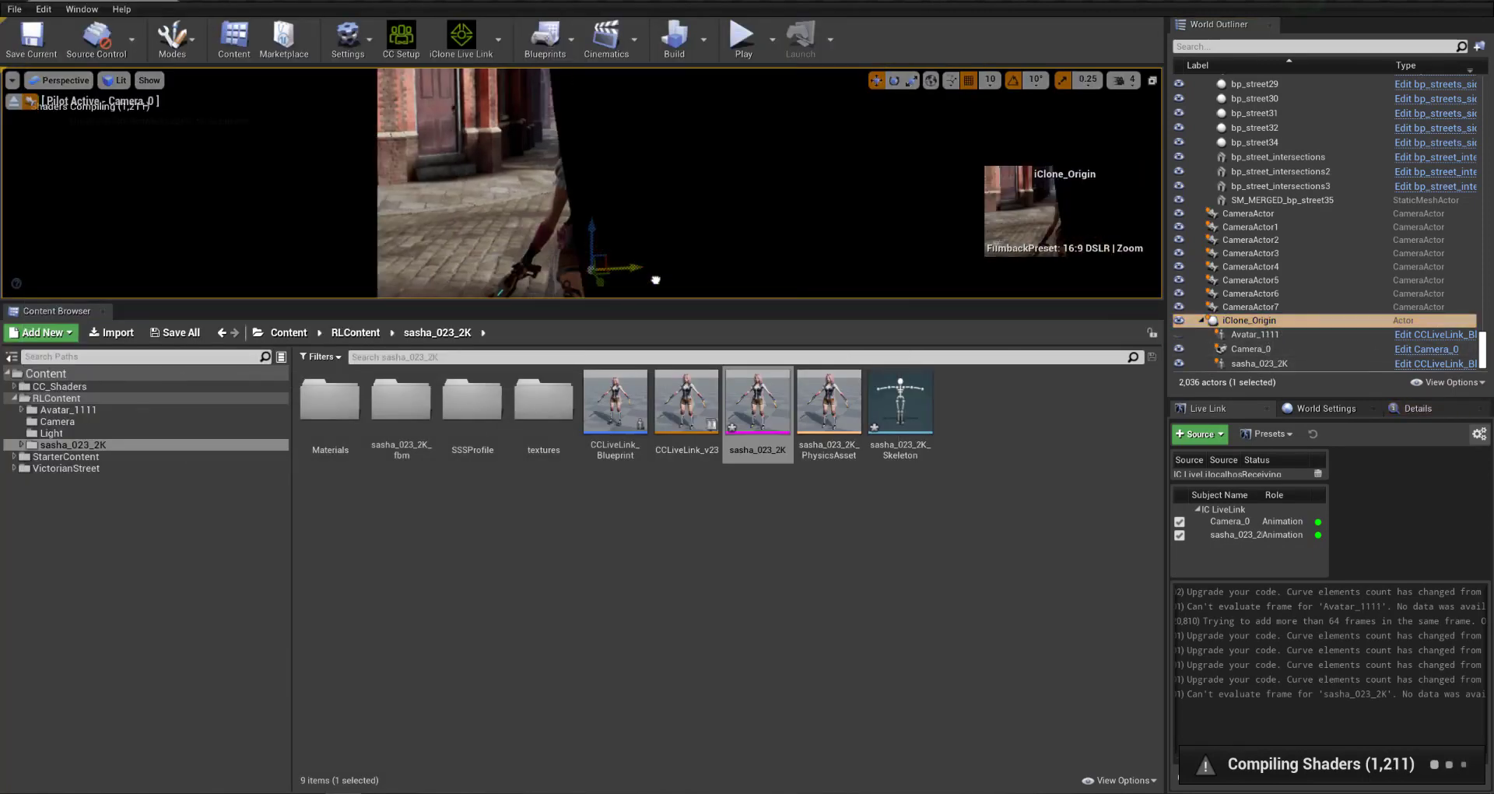
right_click(1260, 351)
click(1284, 524)
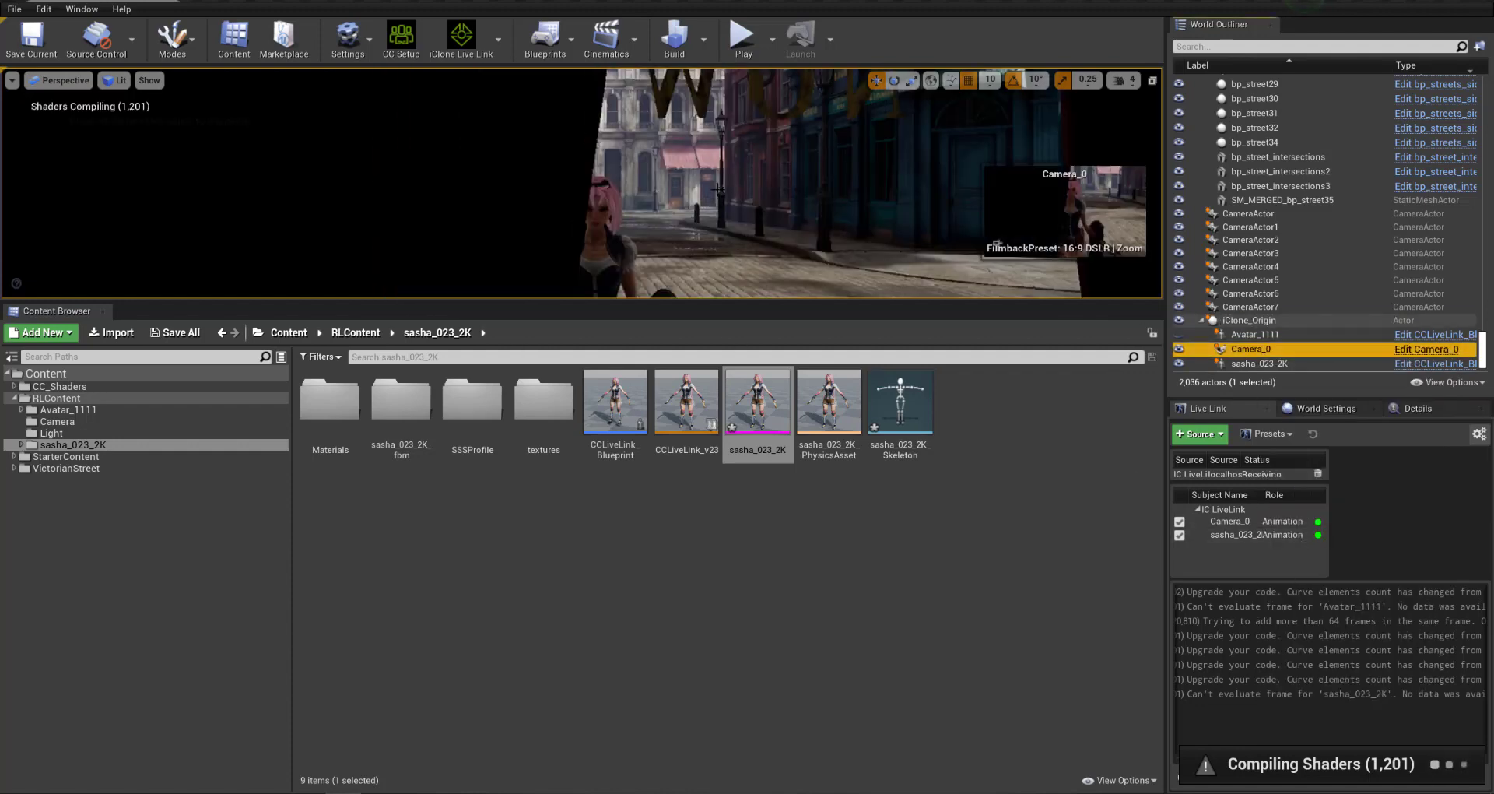
click(821, 290)
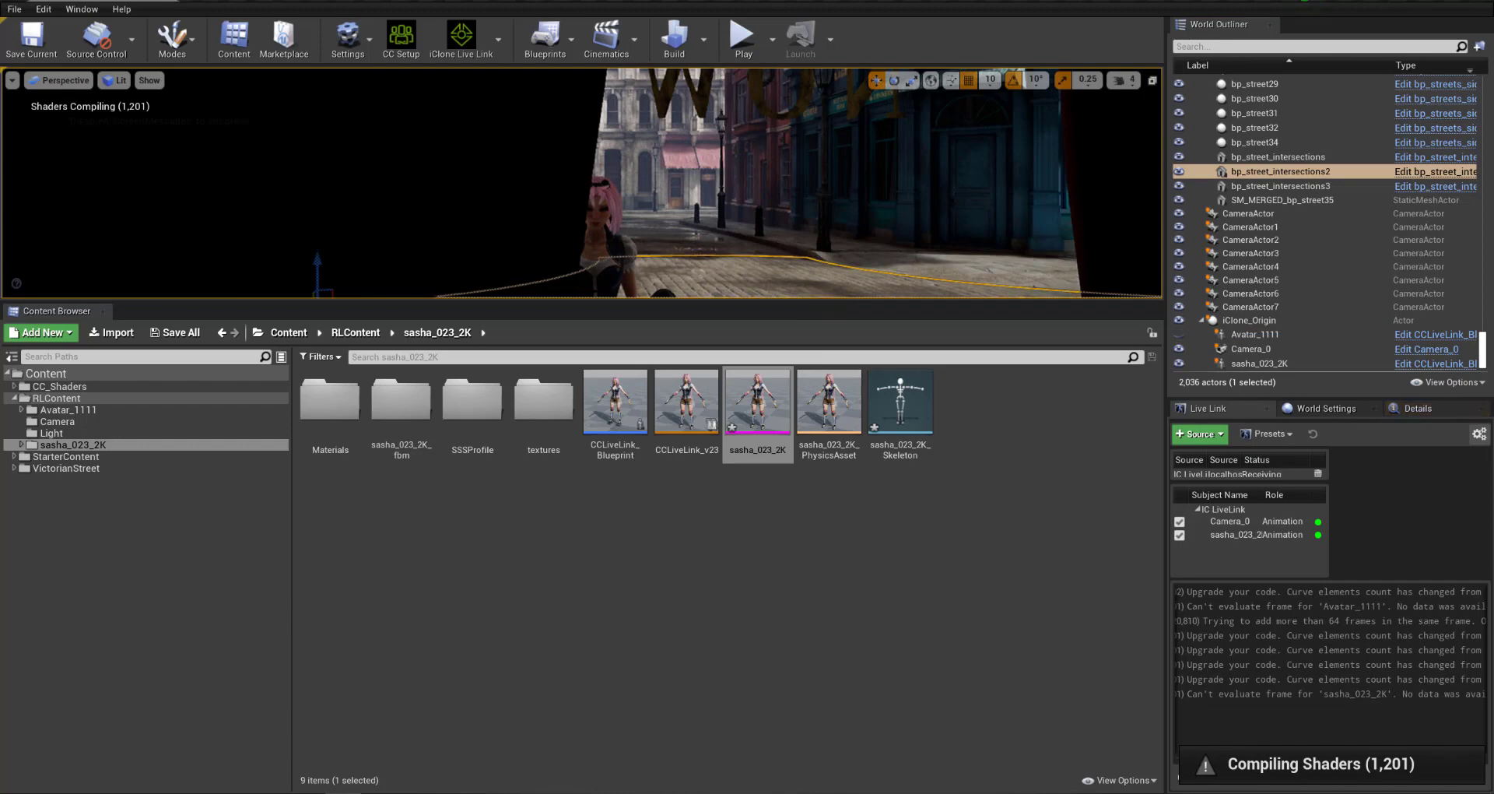
drag(821, 300, 821, 408)
Focus on the character and reposition iClone_Origin along the street ground together with its linked character and camera.
click(618, 286)
key(f)
click(1254, 319)
scroll(619, 357, down, 3)
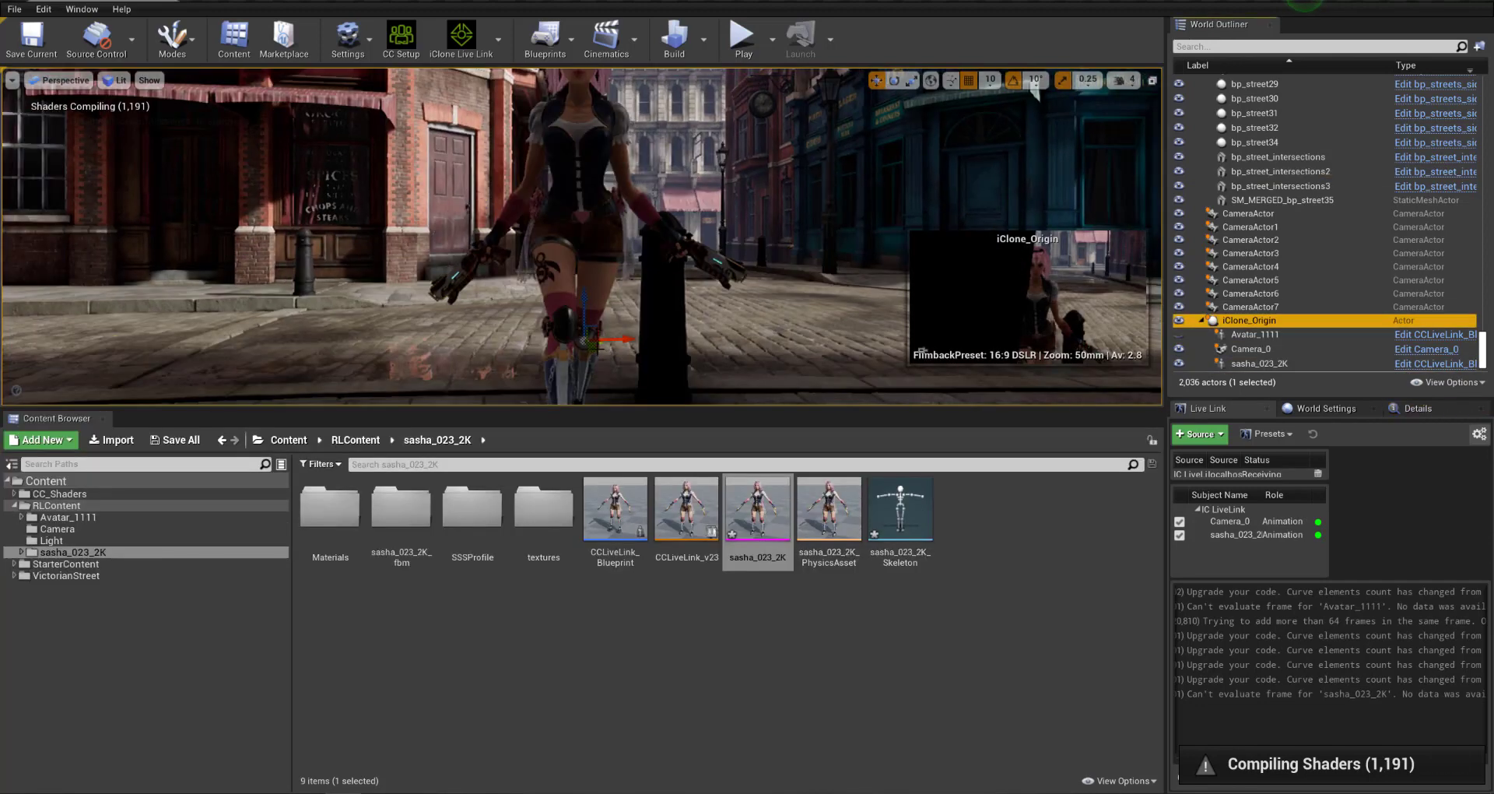
alt+drag(618, 361, 697, 312)
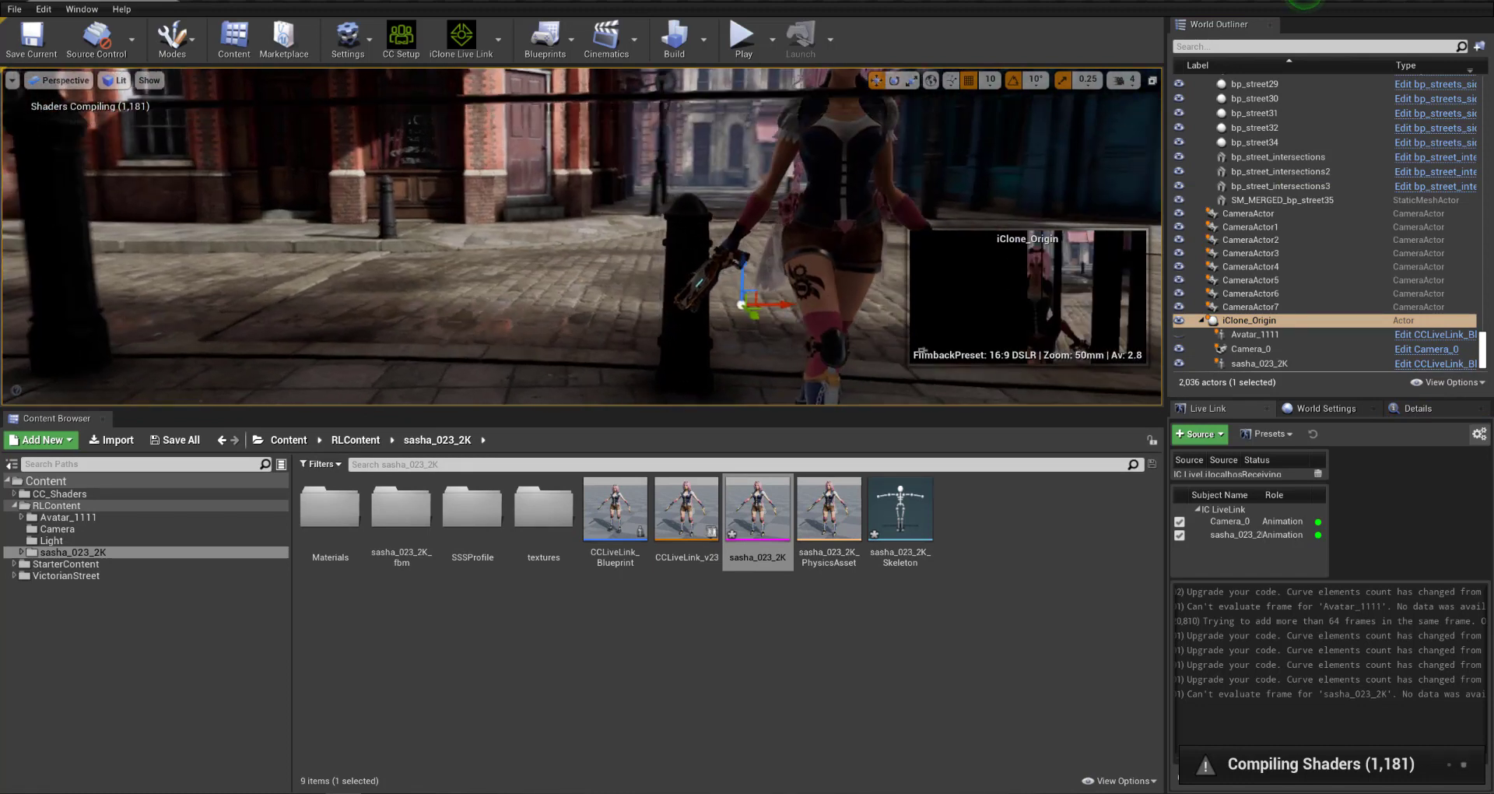
drag(698, 259, 791, 255)
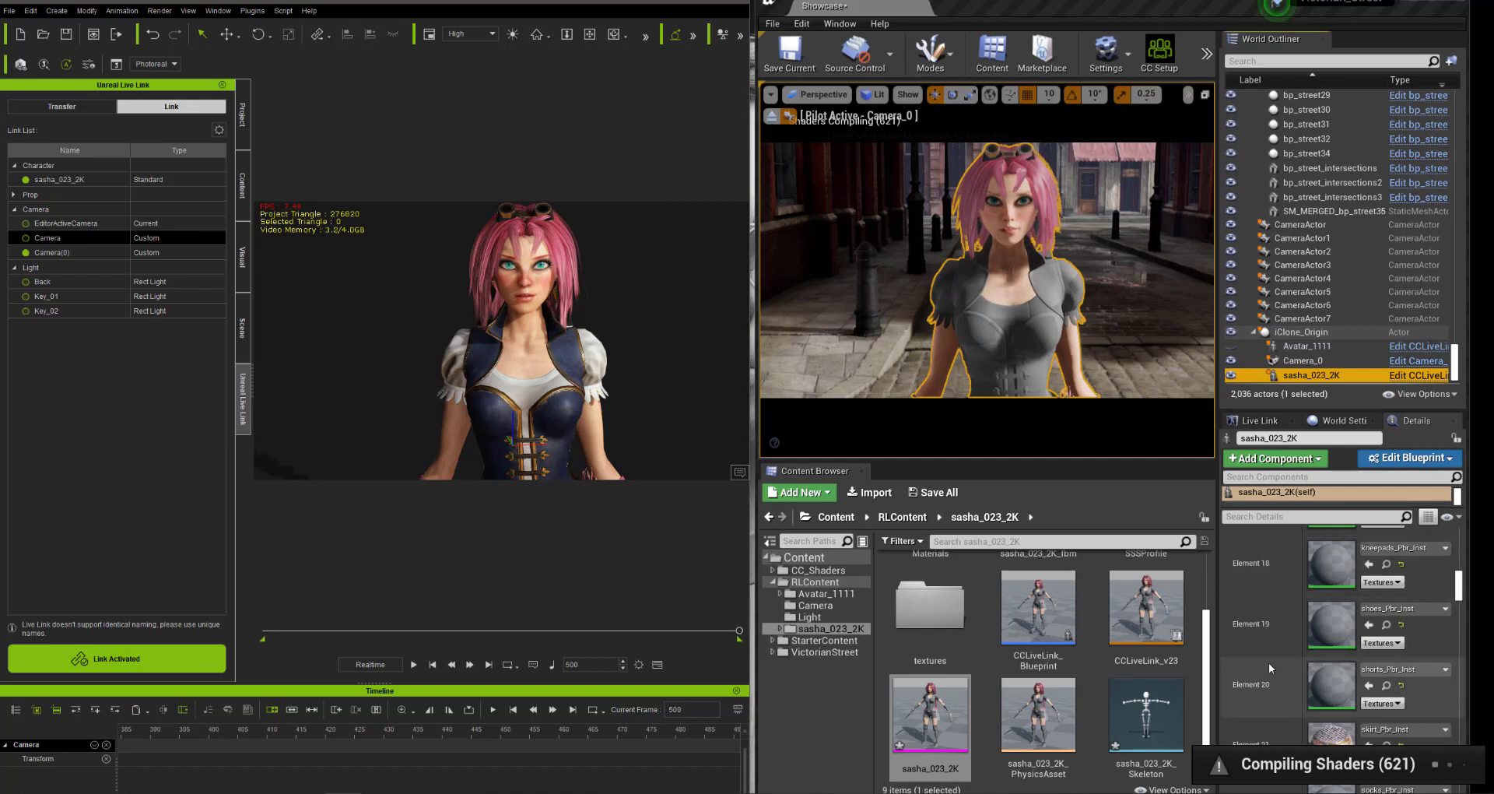
Find the right cornea material, Std_Cornea_R_Pbr_LWHQ_Inst, in the character's material elements and open it.
scroll(1268, 643, up, 4)
scroll(1267, 643, up, 6)
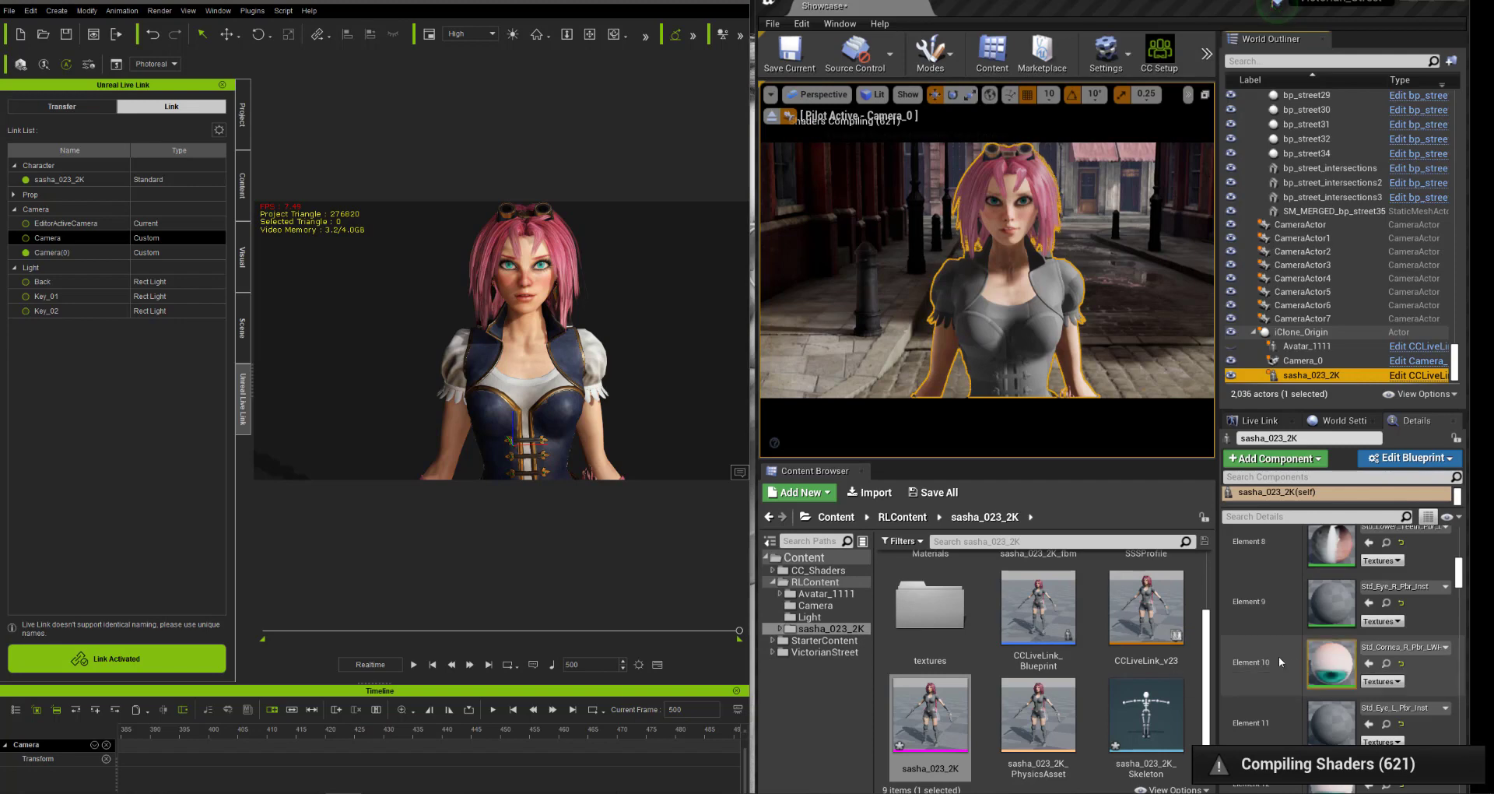
scroll(1311, 675, up, 1)
scroll(1323, 671, down, 1)
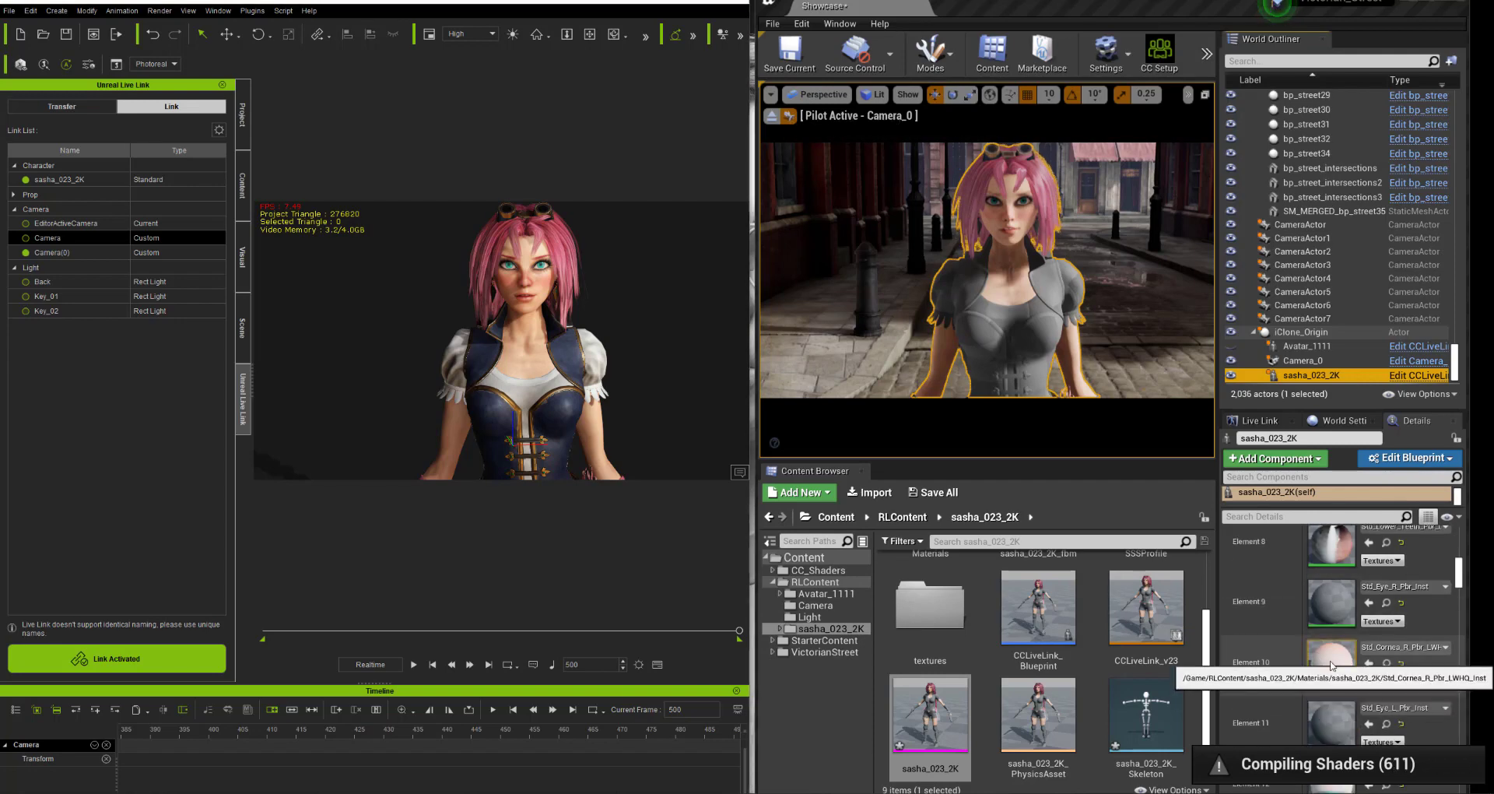
double_click(1328, 650)
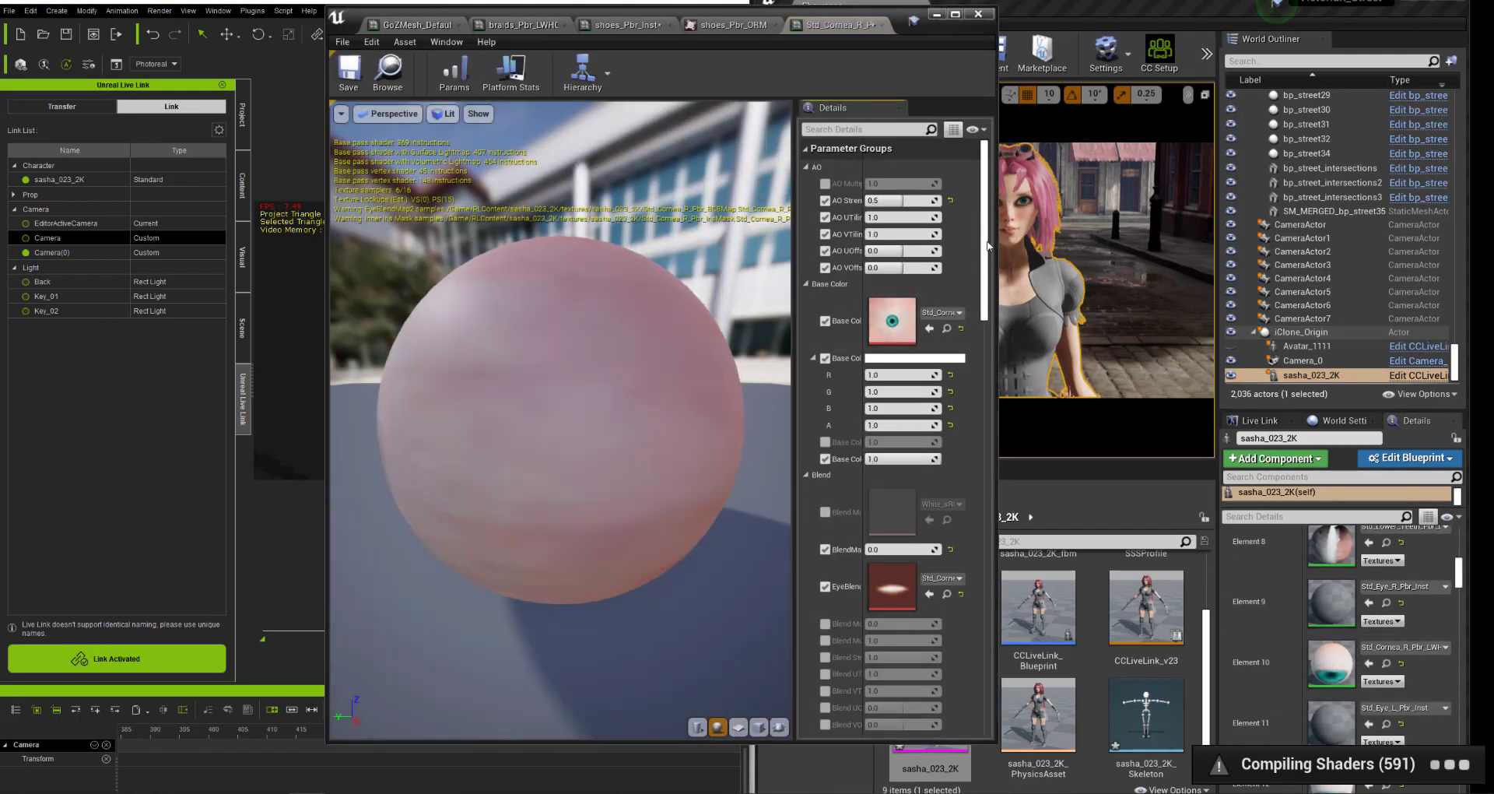
Set the right cornea material's sclera brightness to 2.5.
drag(984, 231, 1003, 480)
scroll(982, 364, down, 3)
scroll(879, 367, down, 15)
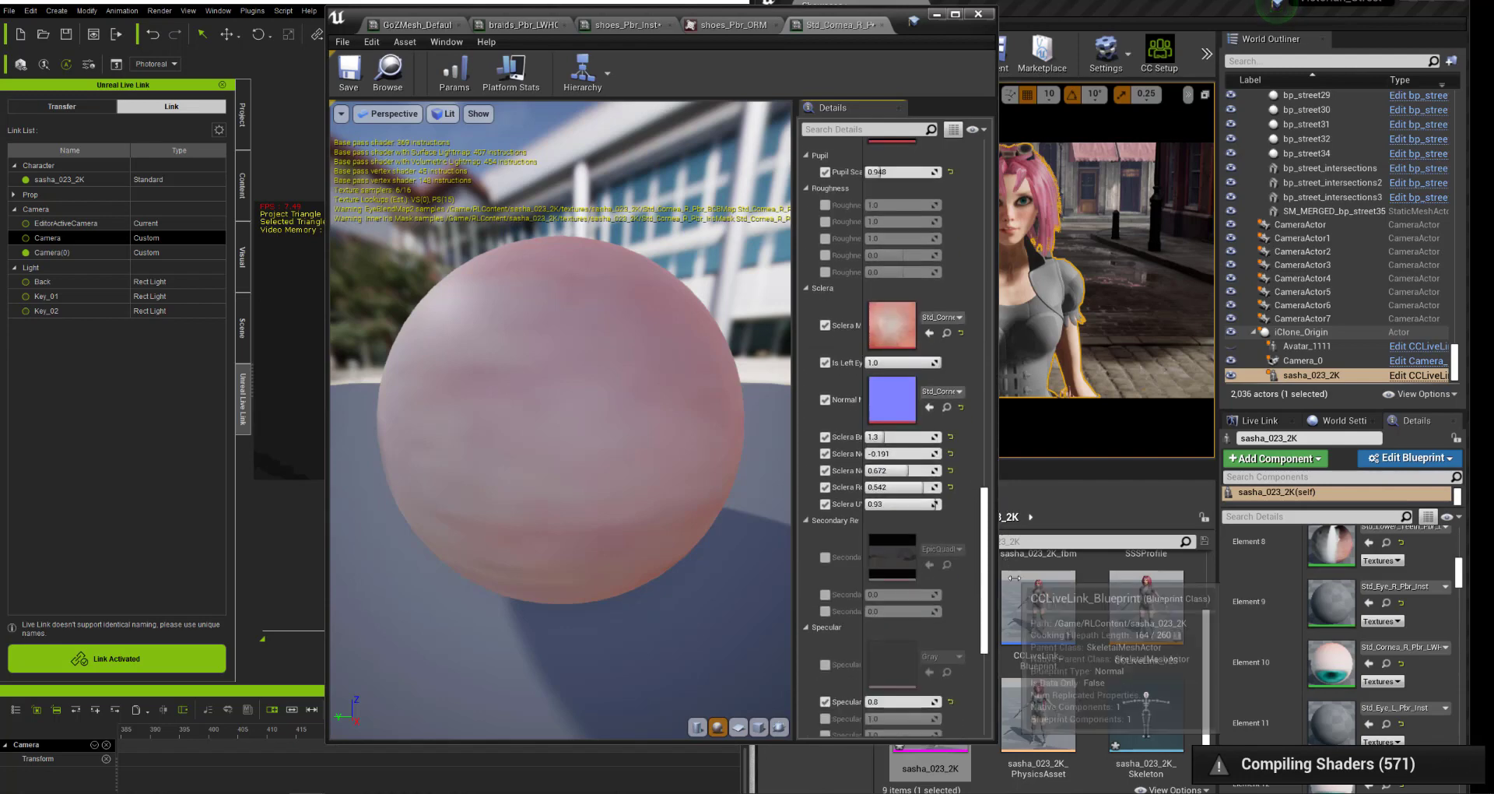
drag(876, 13, 734, 40)
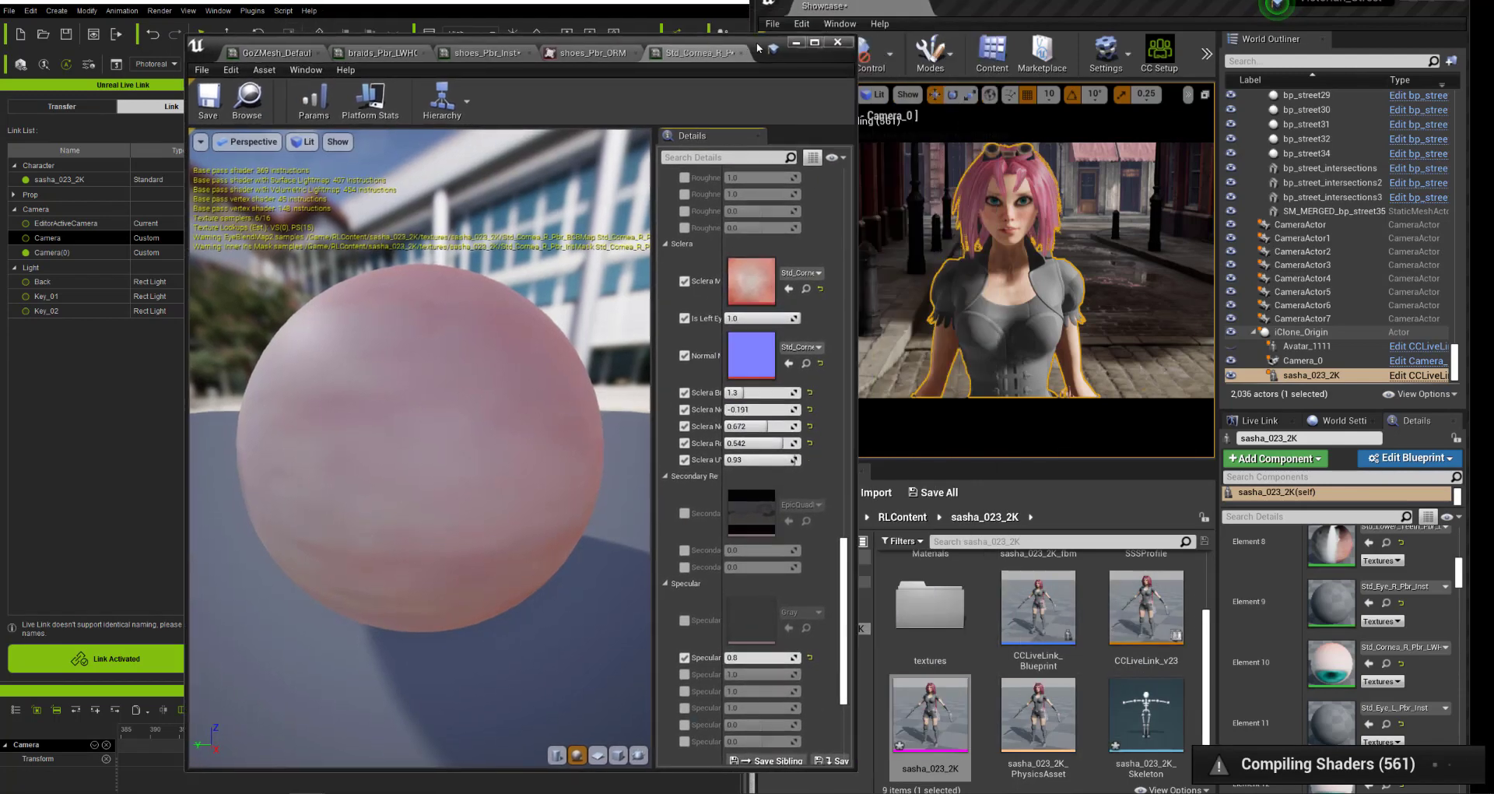
drag(744, 393, 765, 392)
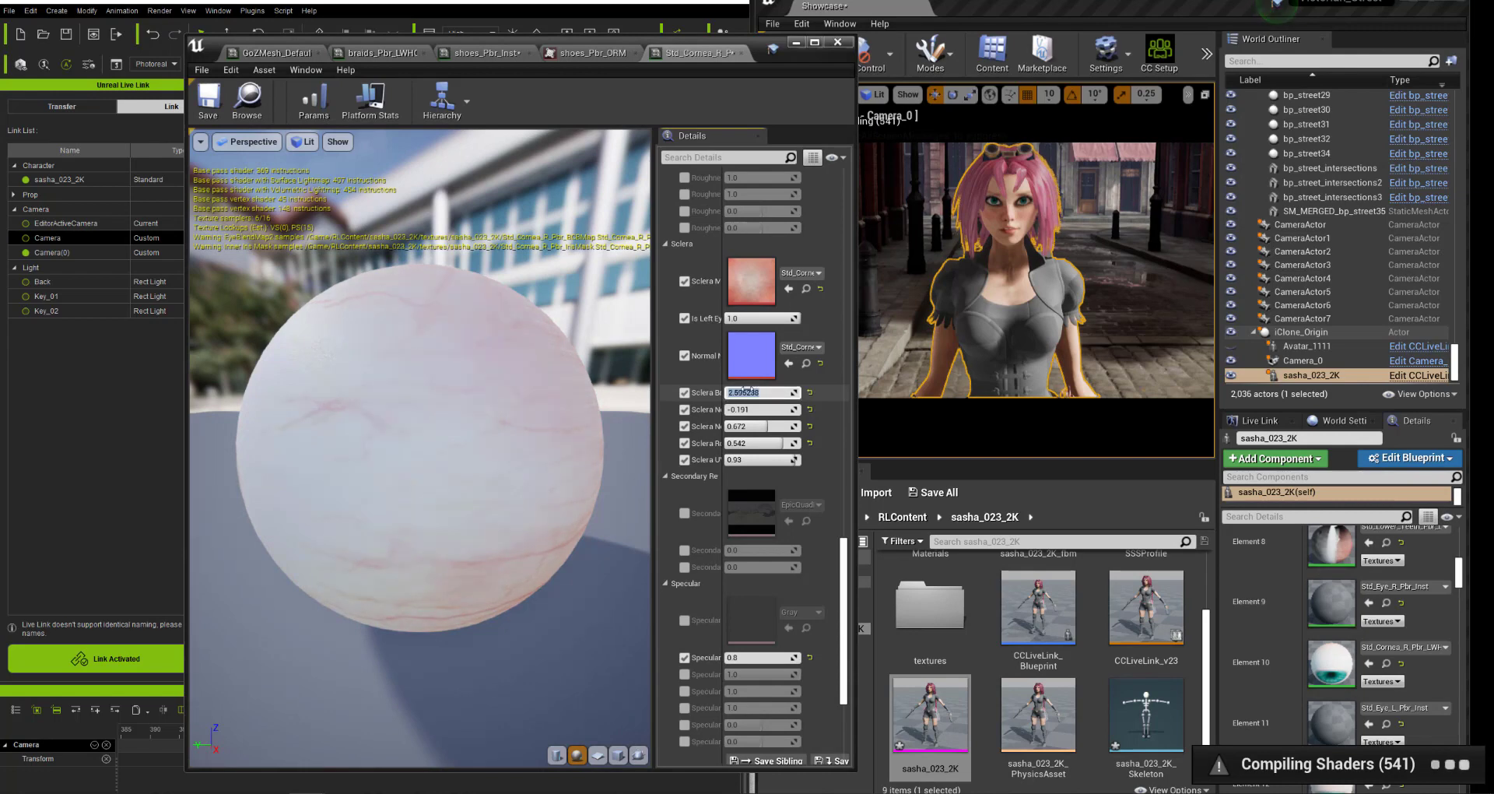
text(2.5)
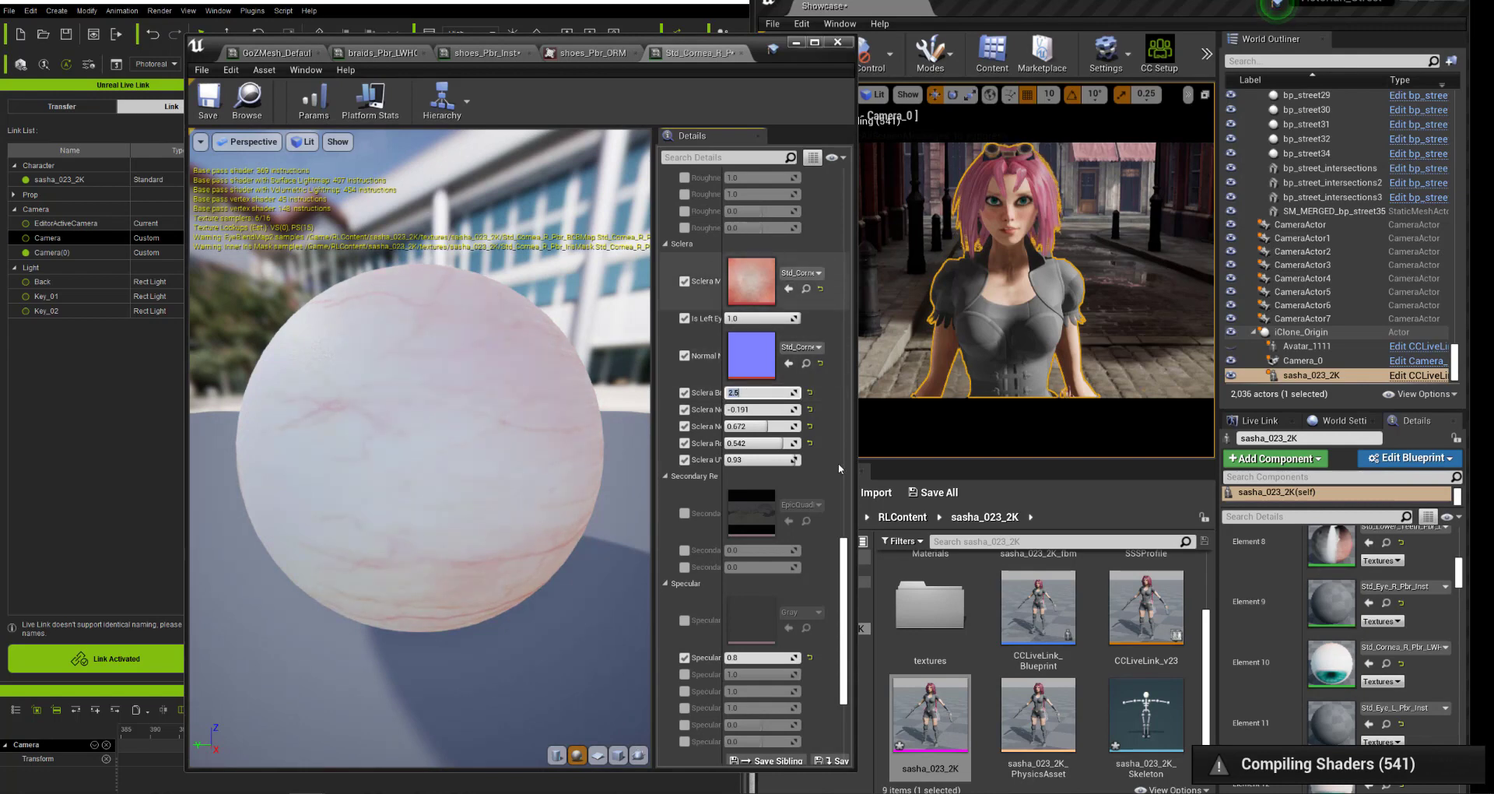
Set the right cornea material's iris color brightness to 2.5.
drag(844, 555, 855, 320)
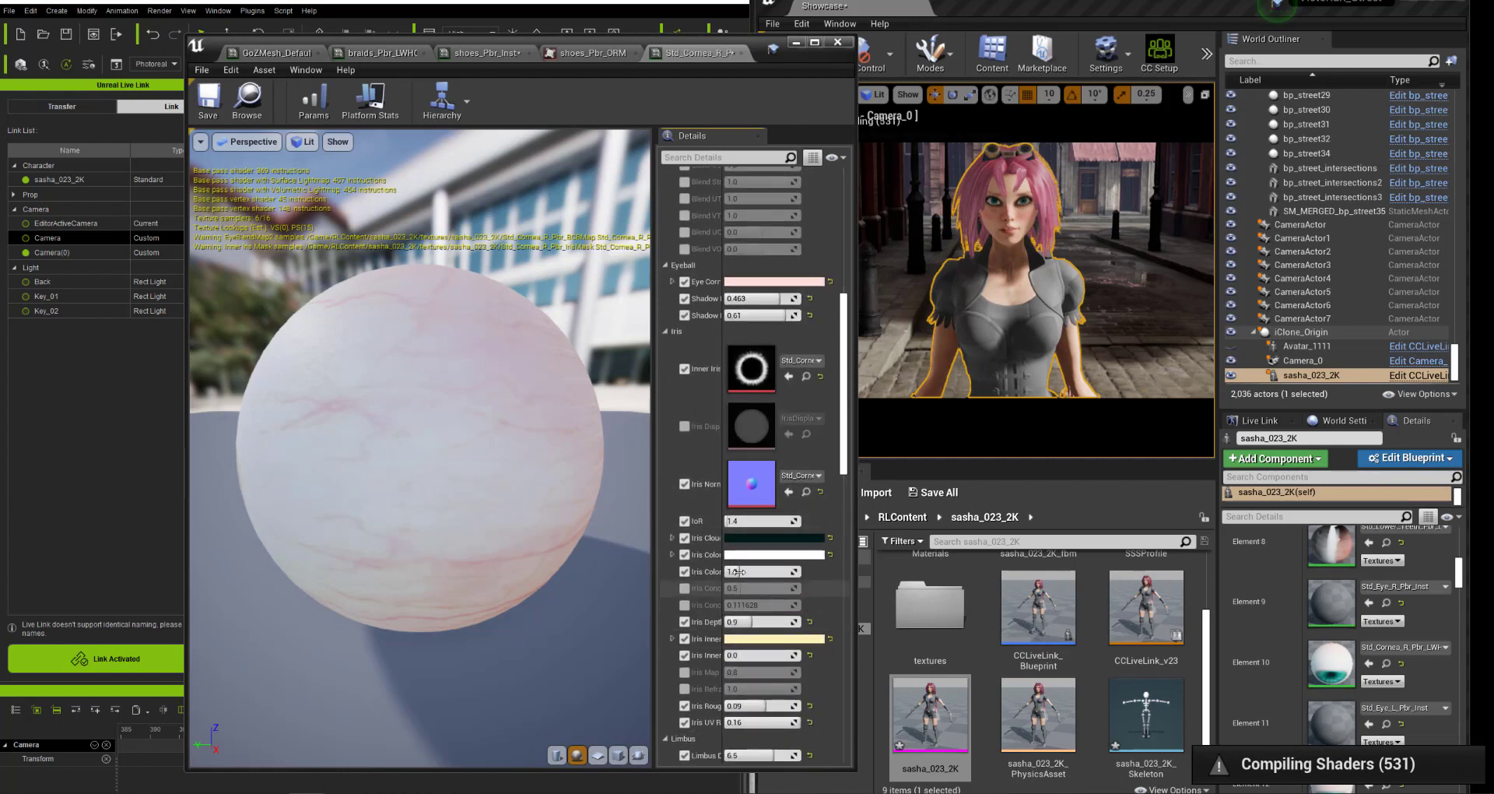
scroll(675, 583, down, 1)
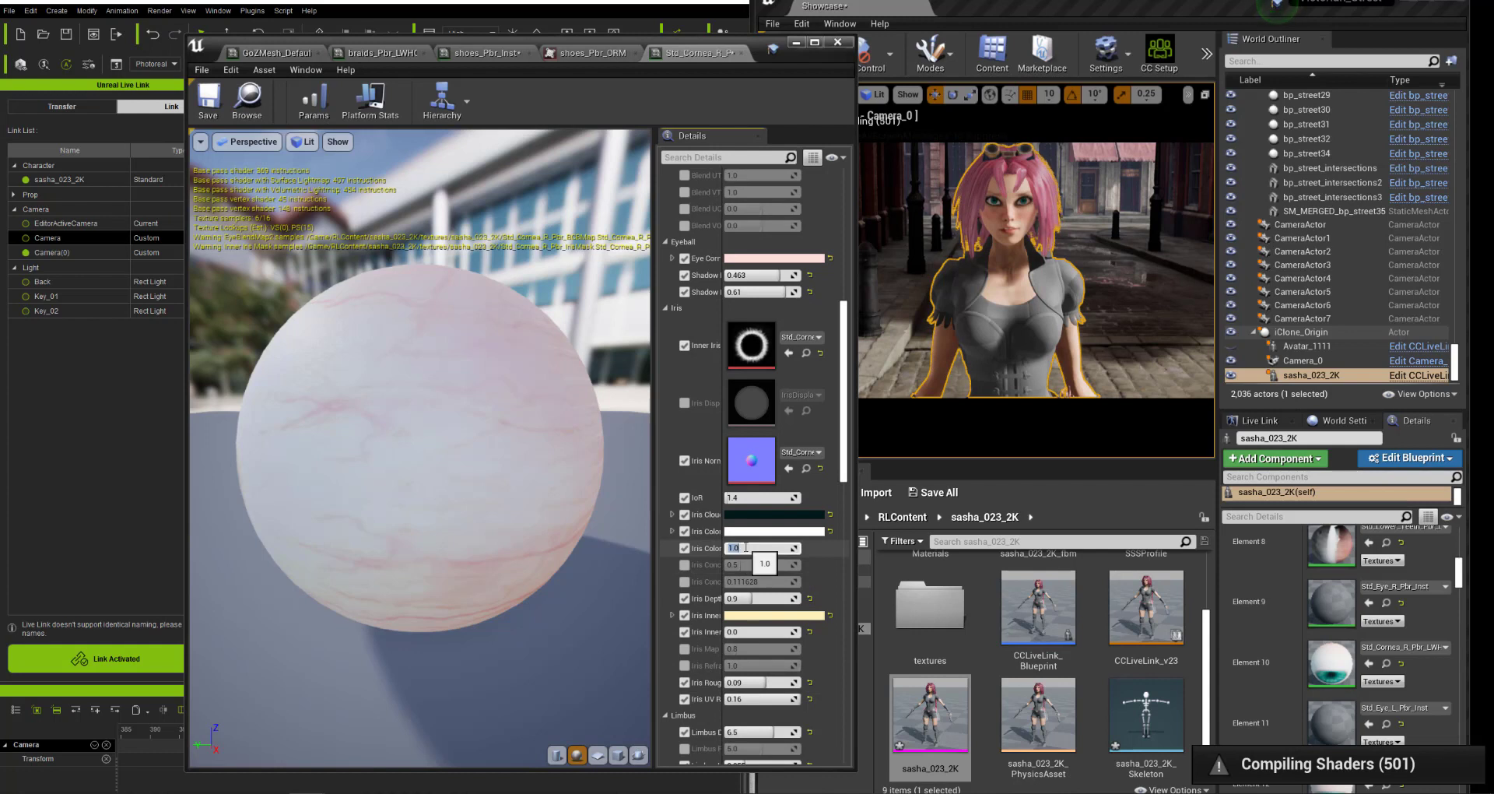
click(736, 548)
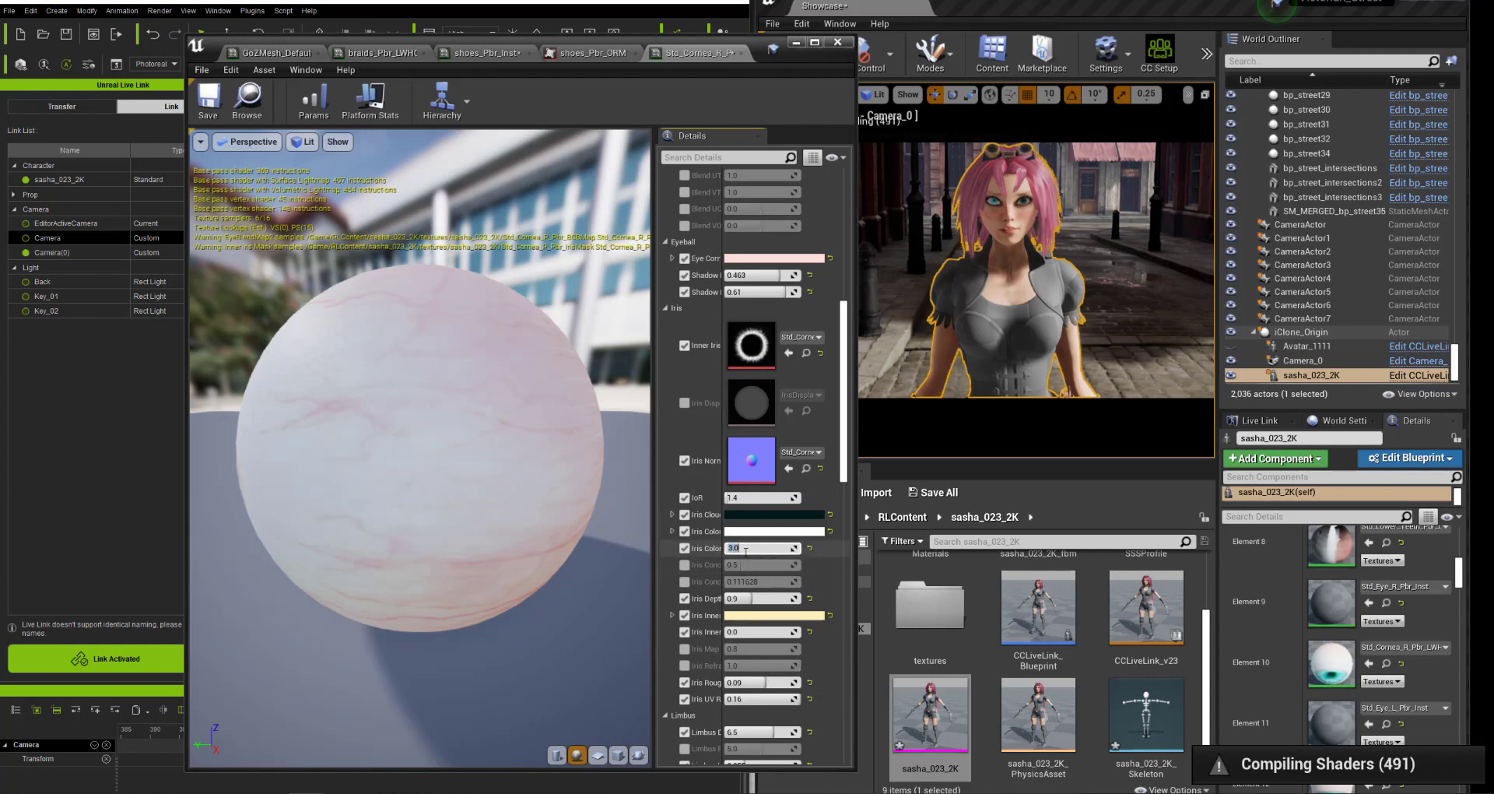
drag(761, 47, 732, 82)
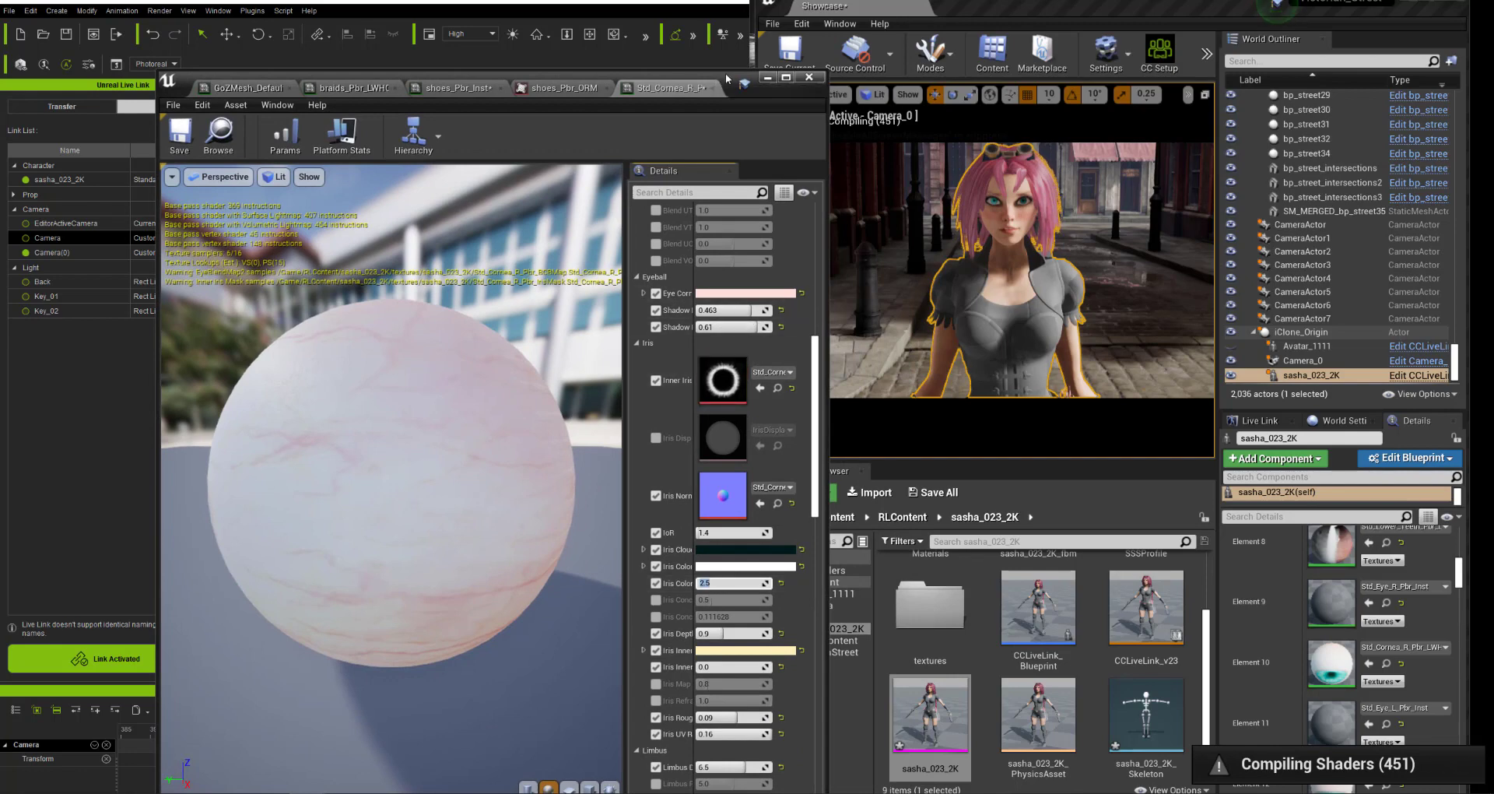
Move the material editor clear of the character and open the left cornea material, Std_Cornea_L_Pbr_LWHQ_Inst.
drag(726, 78, 625, 102)
scroll(1378, 622, down, 4)
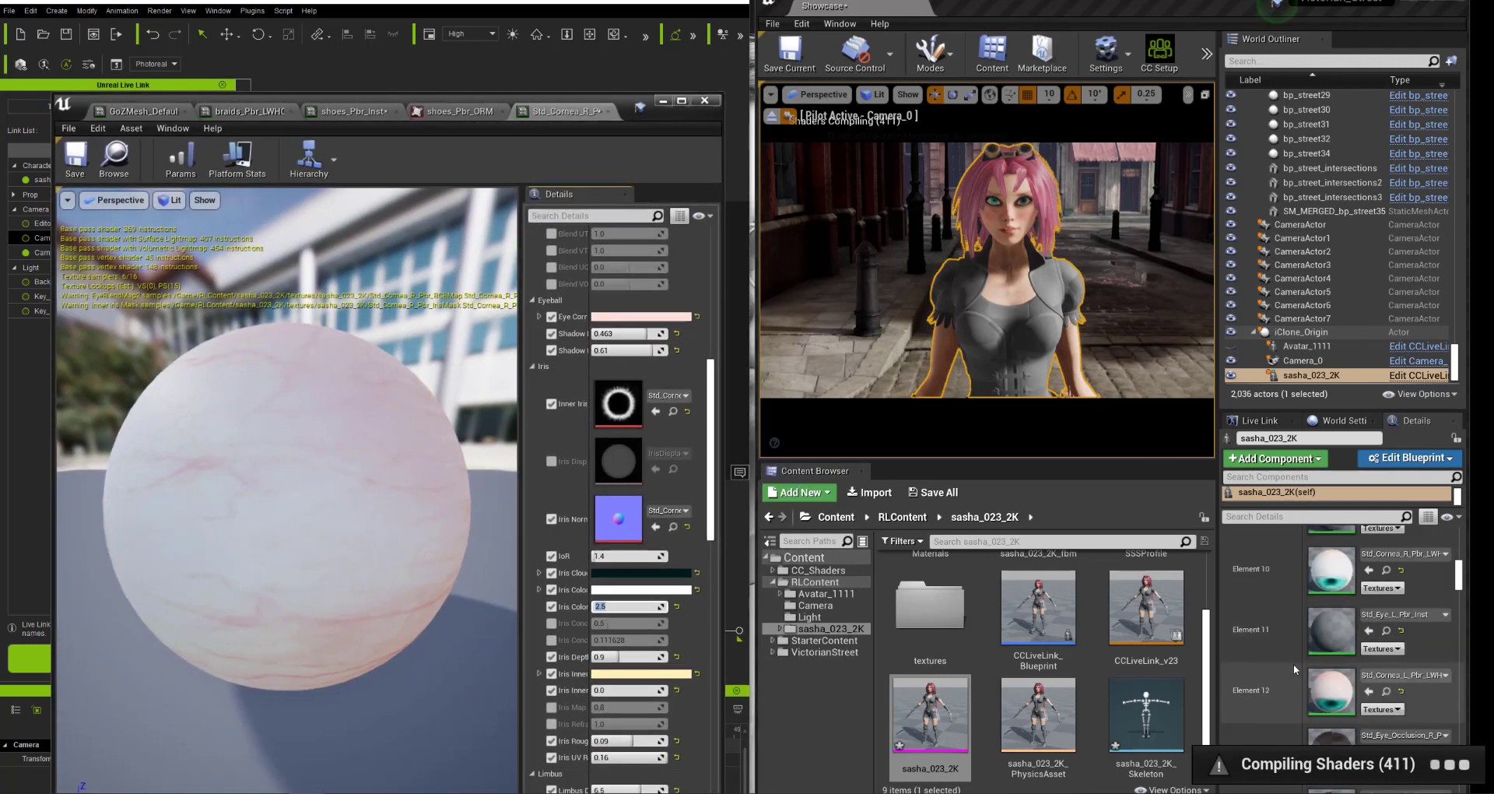
double_click(1329, 688)
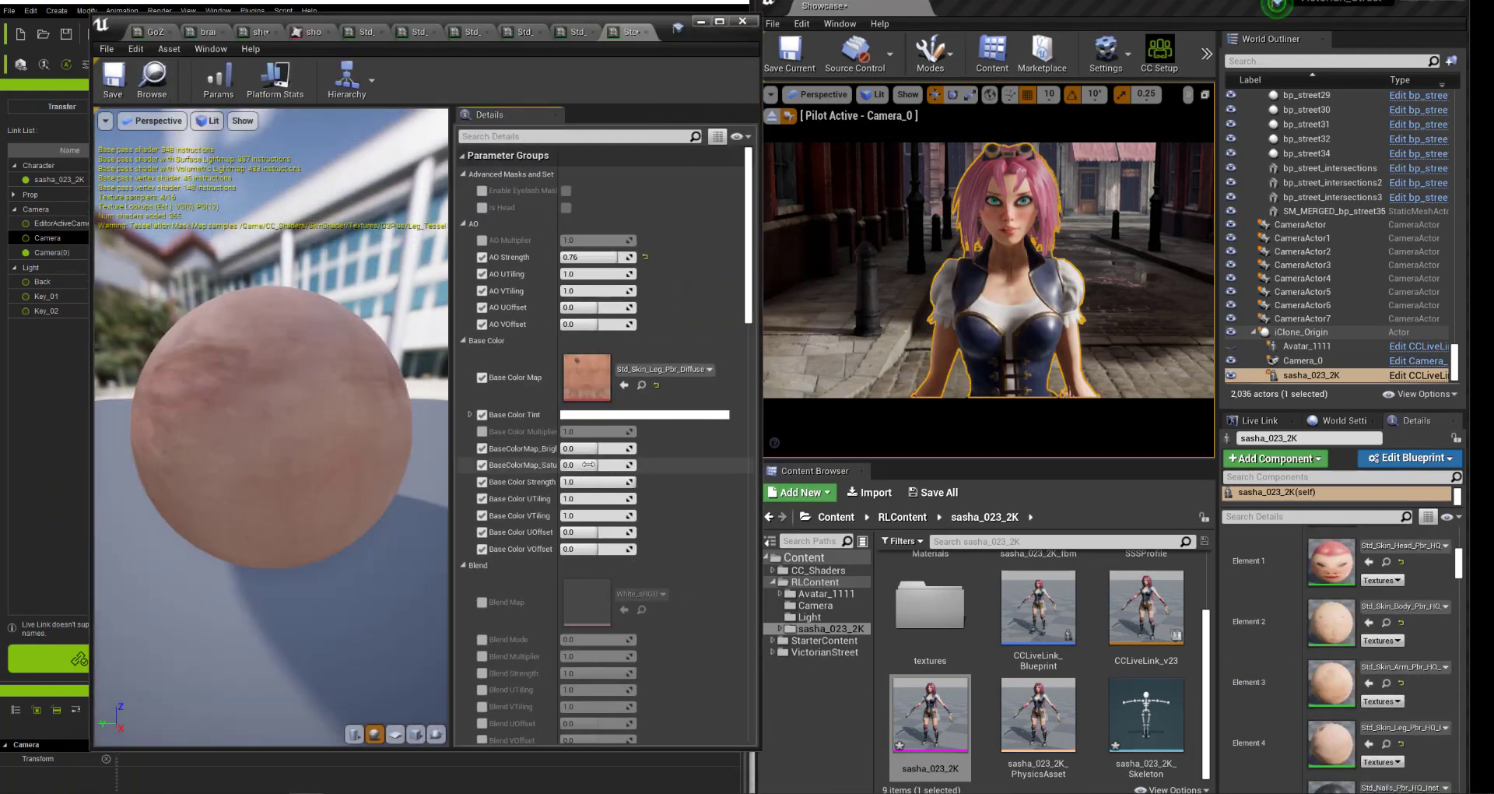
Set the leg skin's base color map saturation to 0.05 and close the open Std skin and cornea materials.
key(Return)
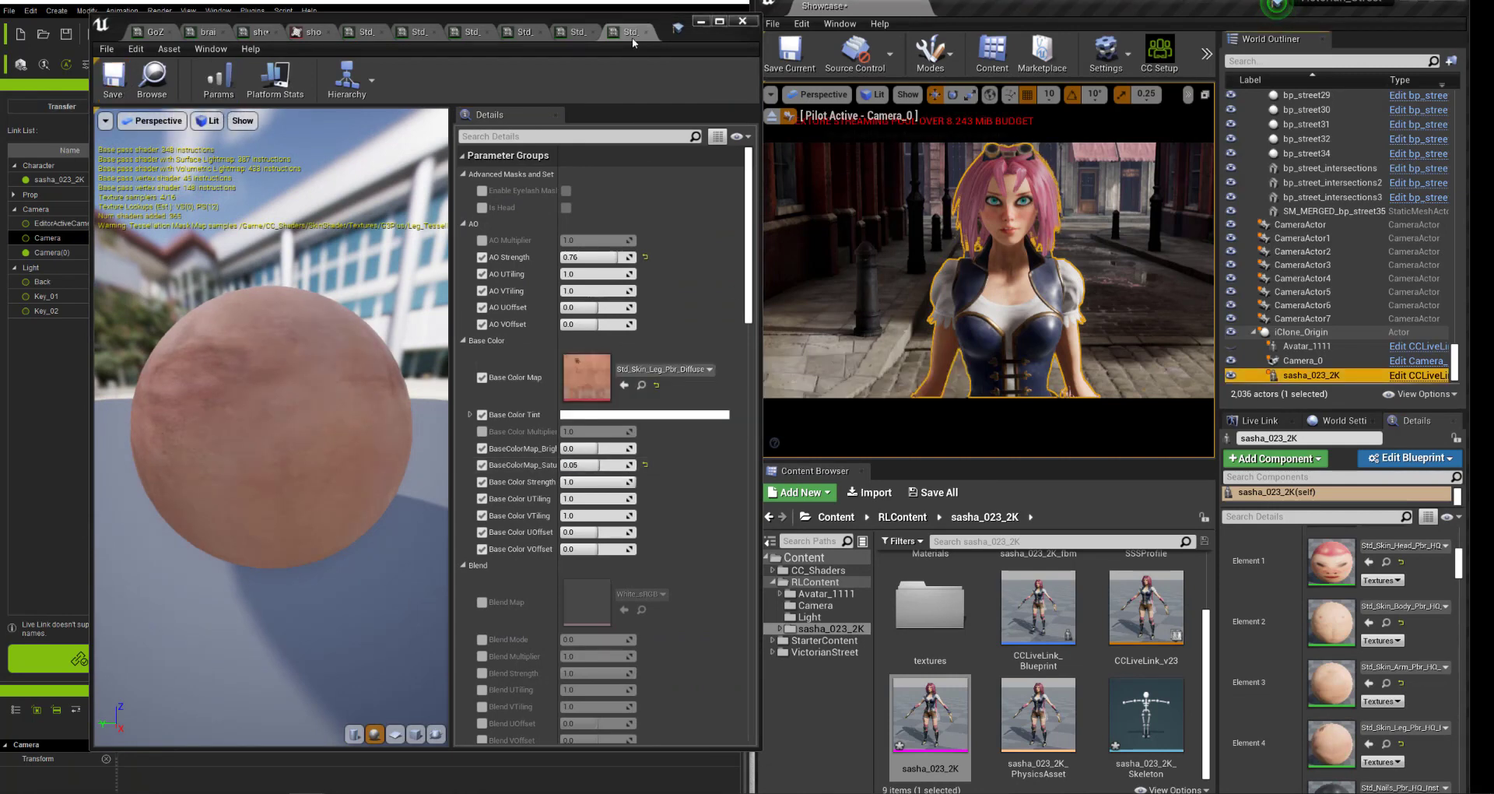
click(383, 35)
click(397, 33)
click(414, 33)
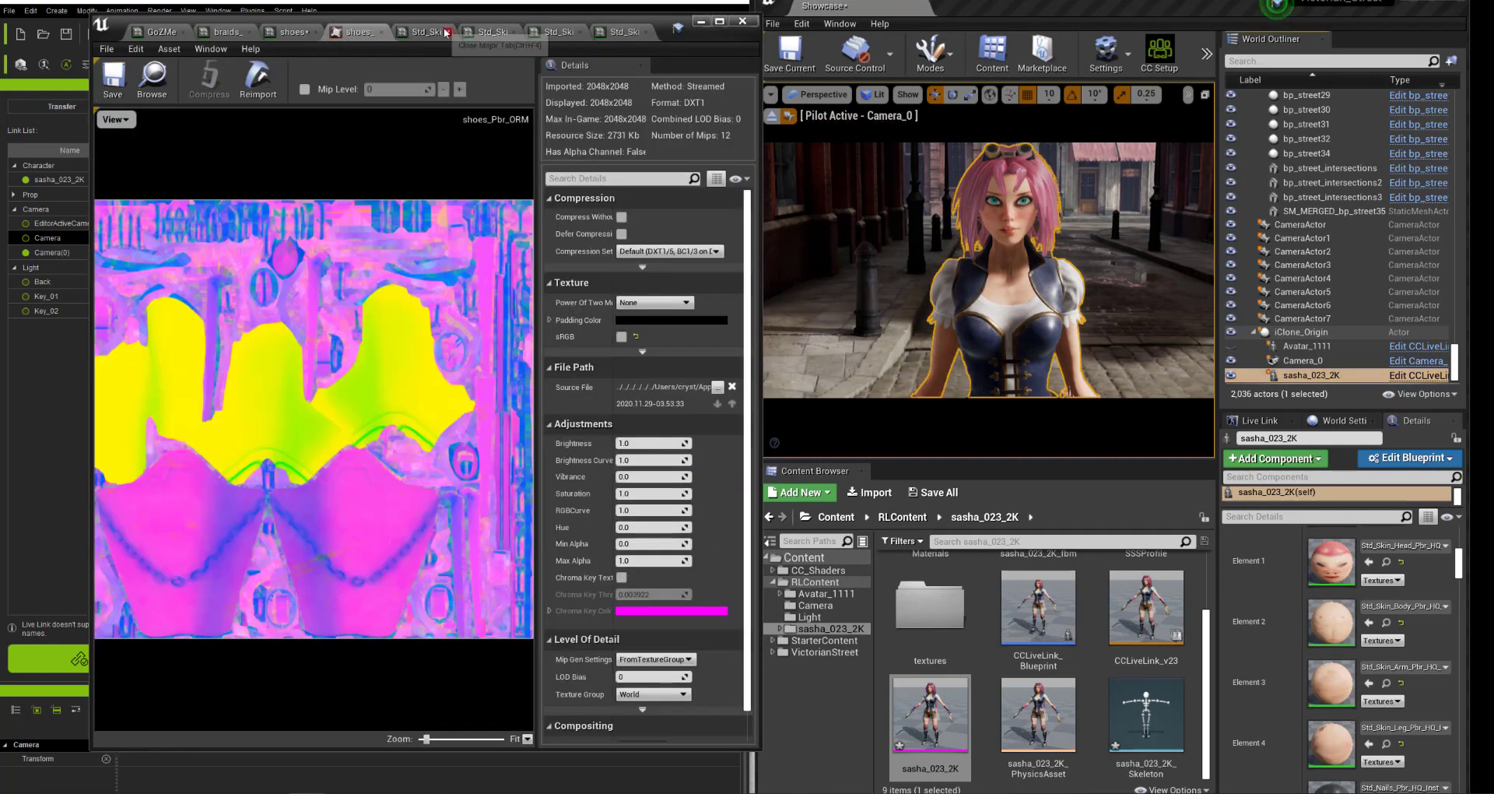
click(452, 33)
click(493, 32)
click(559, 34)
click(646, 32)
Stop piloting Camera_0, then select the character in the viewport and view it from another side.
click(1316, 362)
right_click(1315, 362)
click(1401, 558)
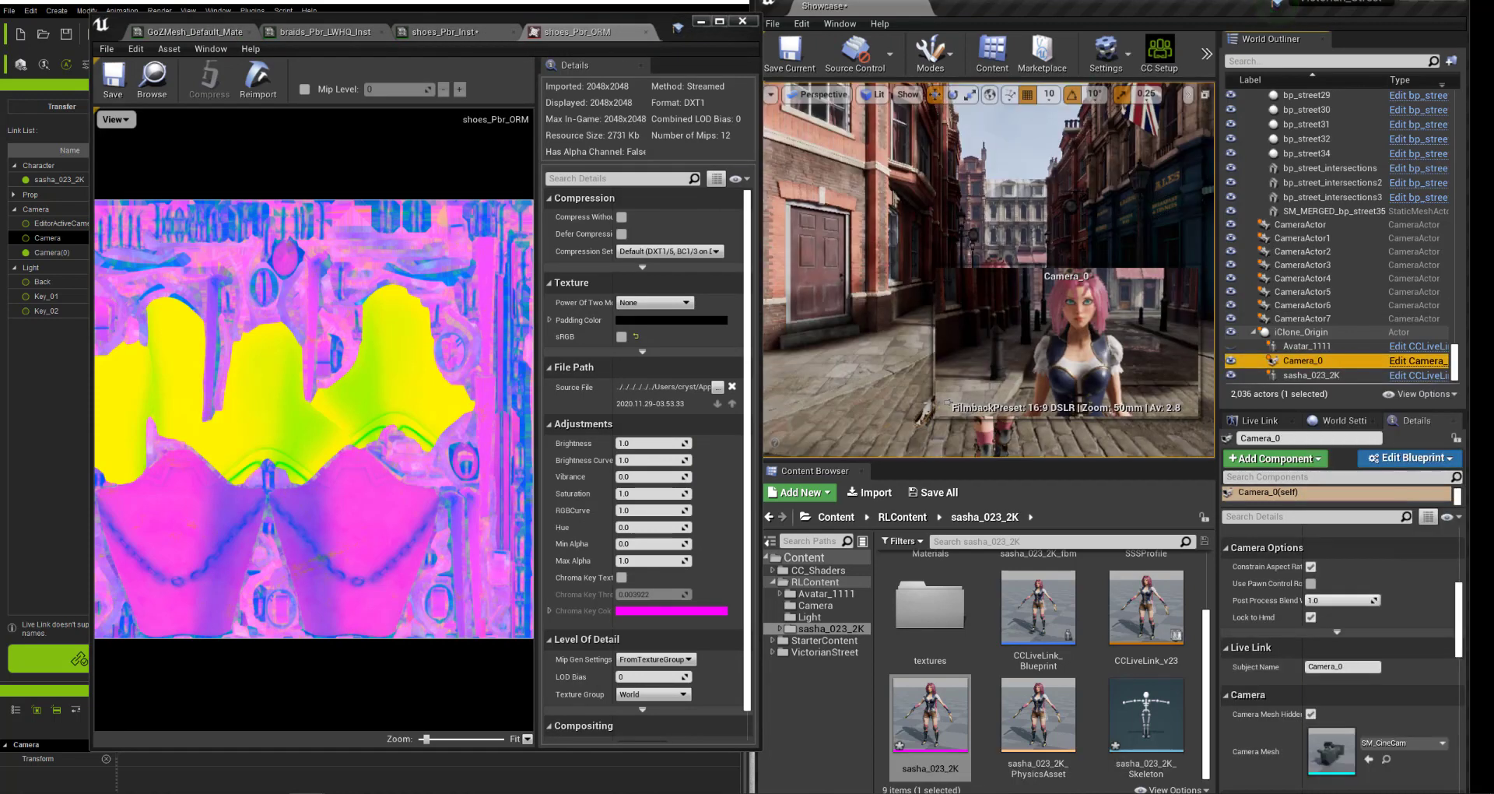
click(1072, 201)
click(998, 364)
key(f)
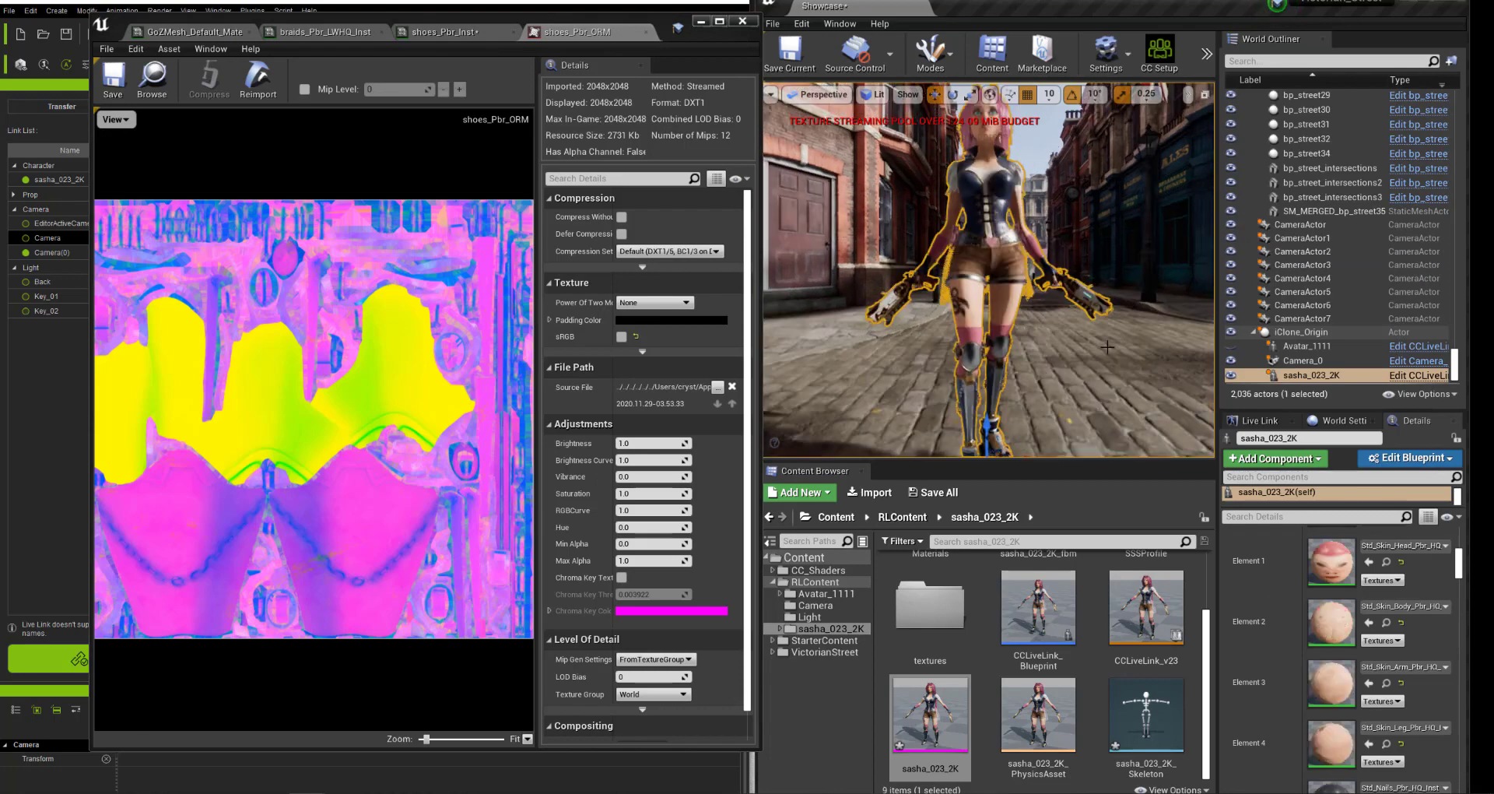
alt+drag(1107, 346, 933, 346)
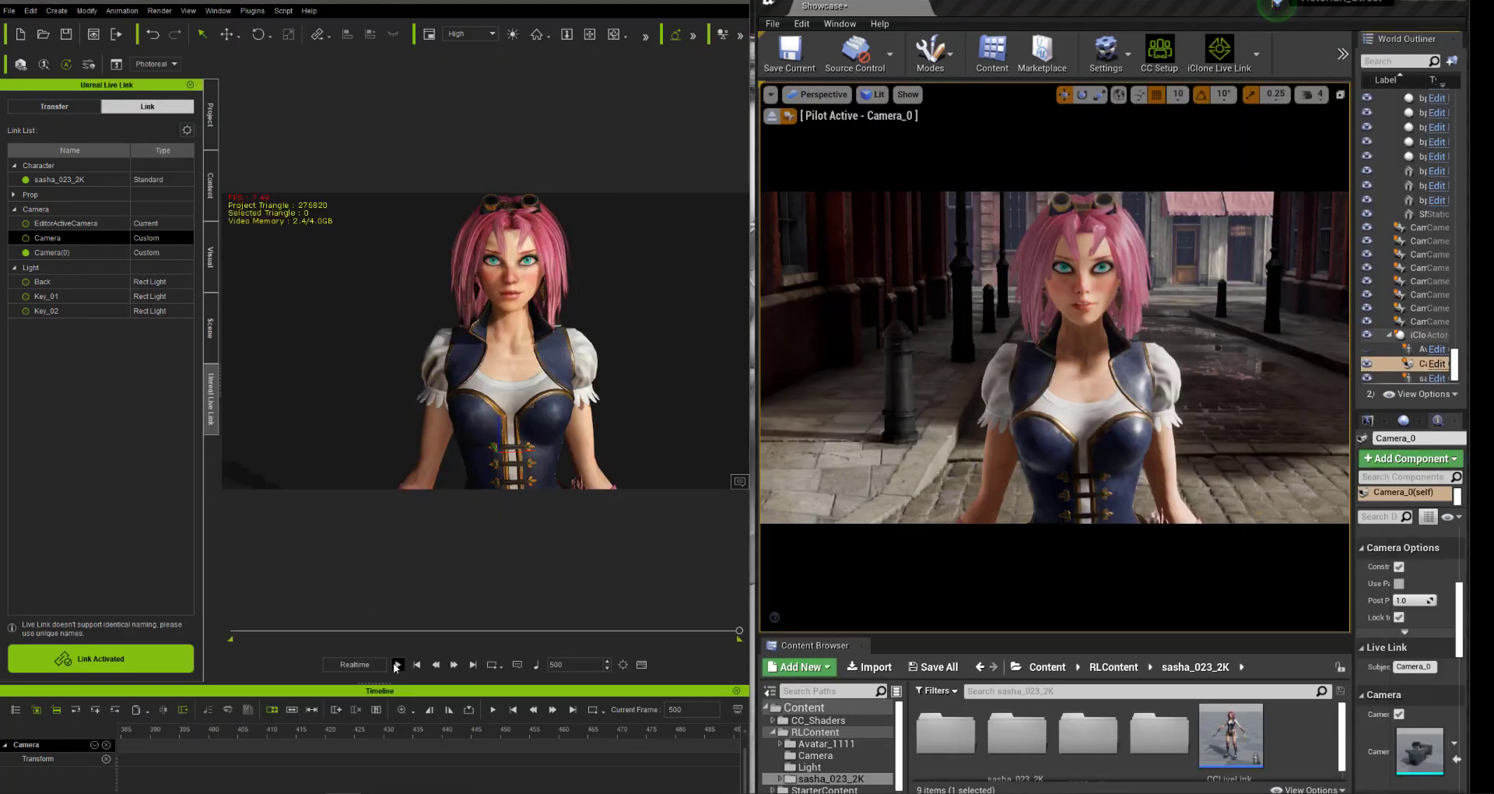
Play the linked sasha_023_2K animation in iClone and compare the character and camera motion in both viewports.
click(398, 664)
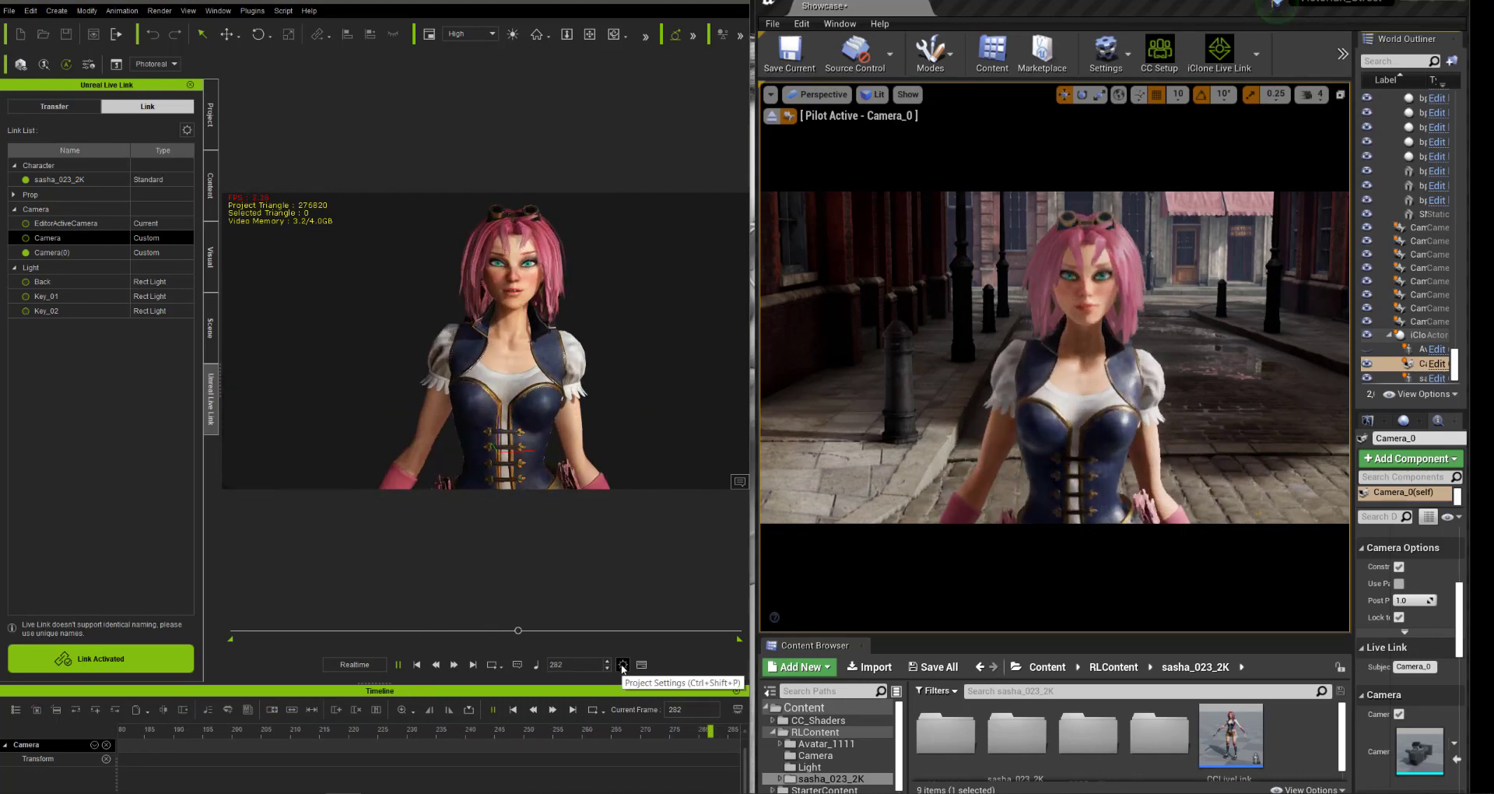
click(400, 663)
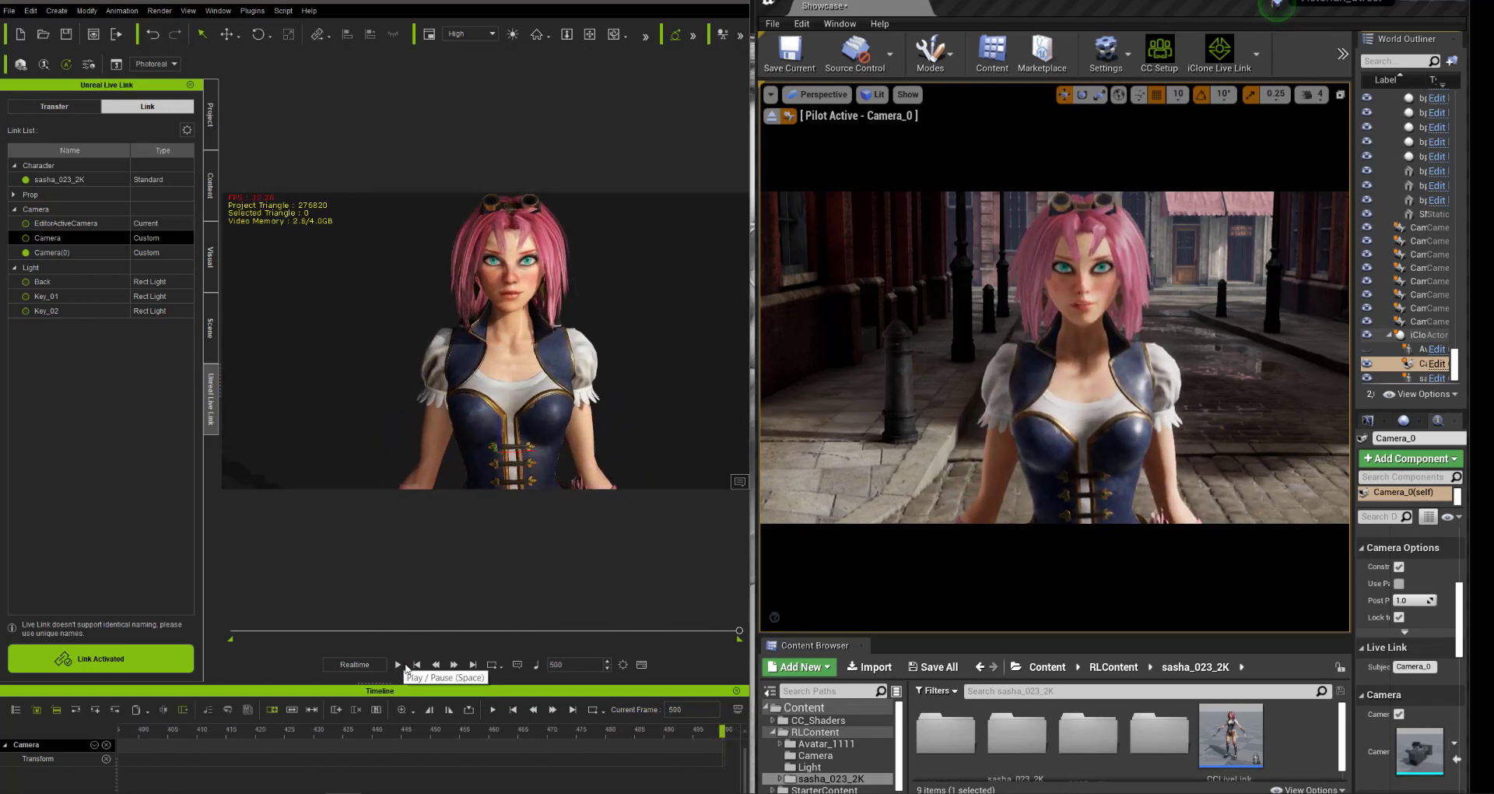
click(398, 664)
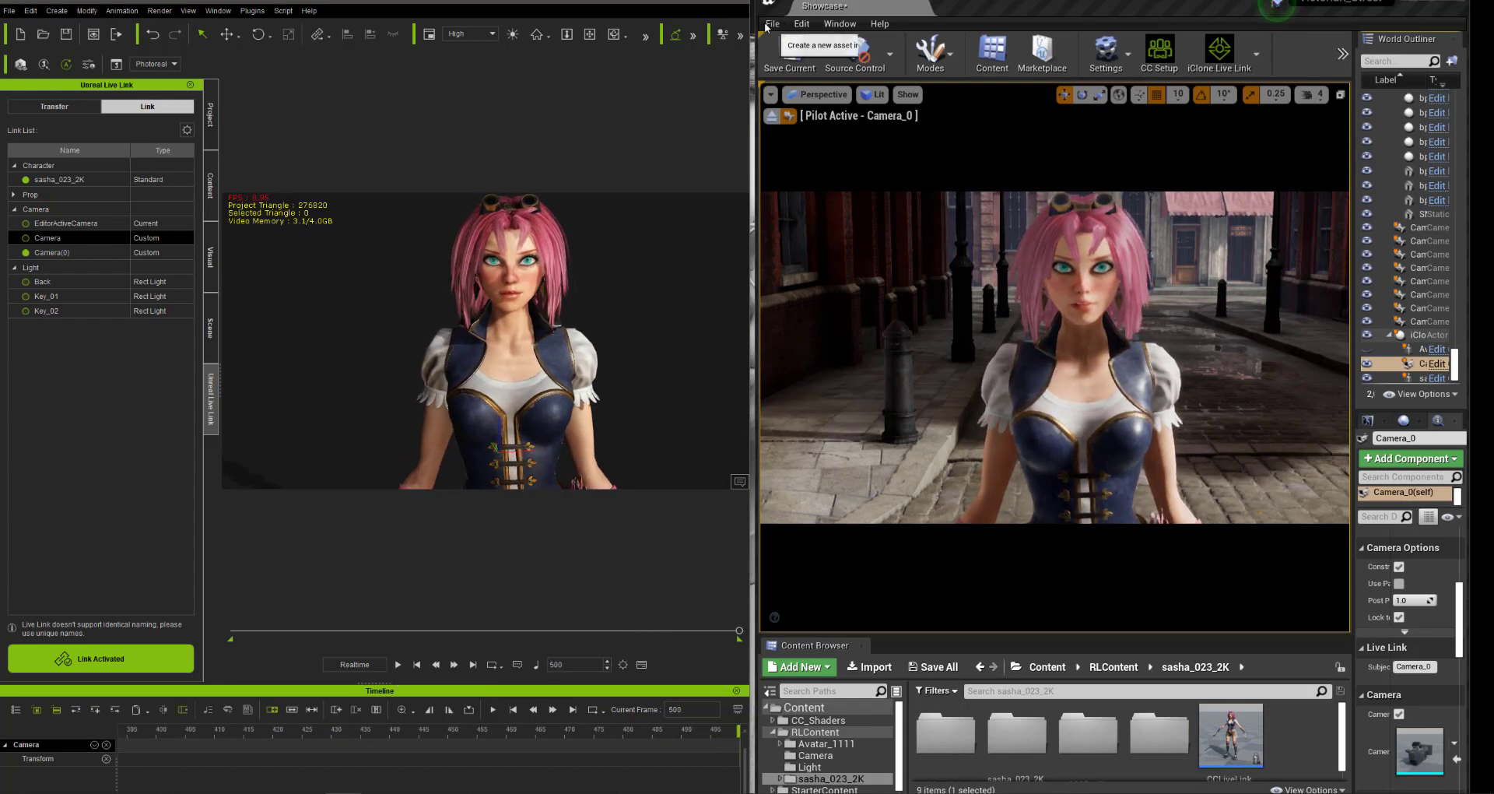
drag(754, 24, 723, 35)
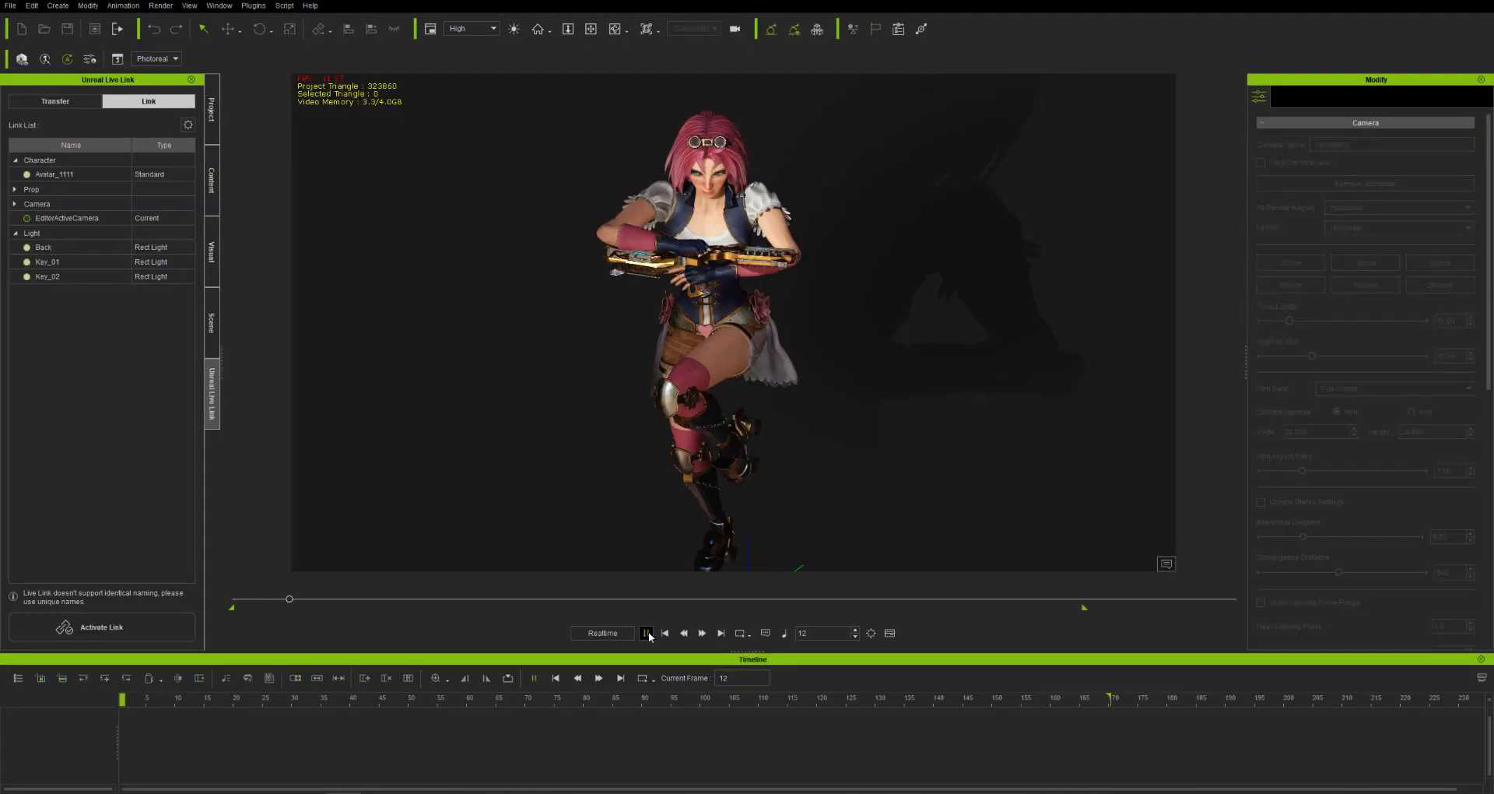
Preview the Avatar_1111 gun animation through Camera(0) in iClone before linking it.
click(647, 632)
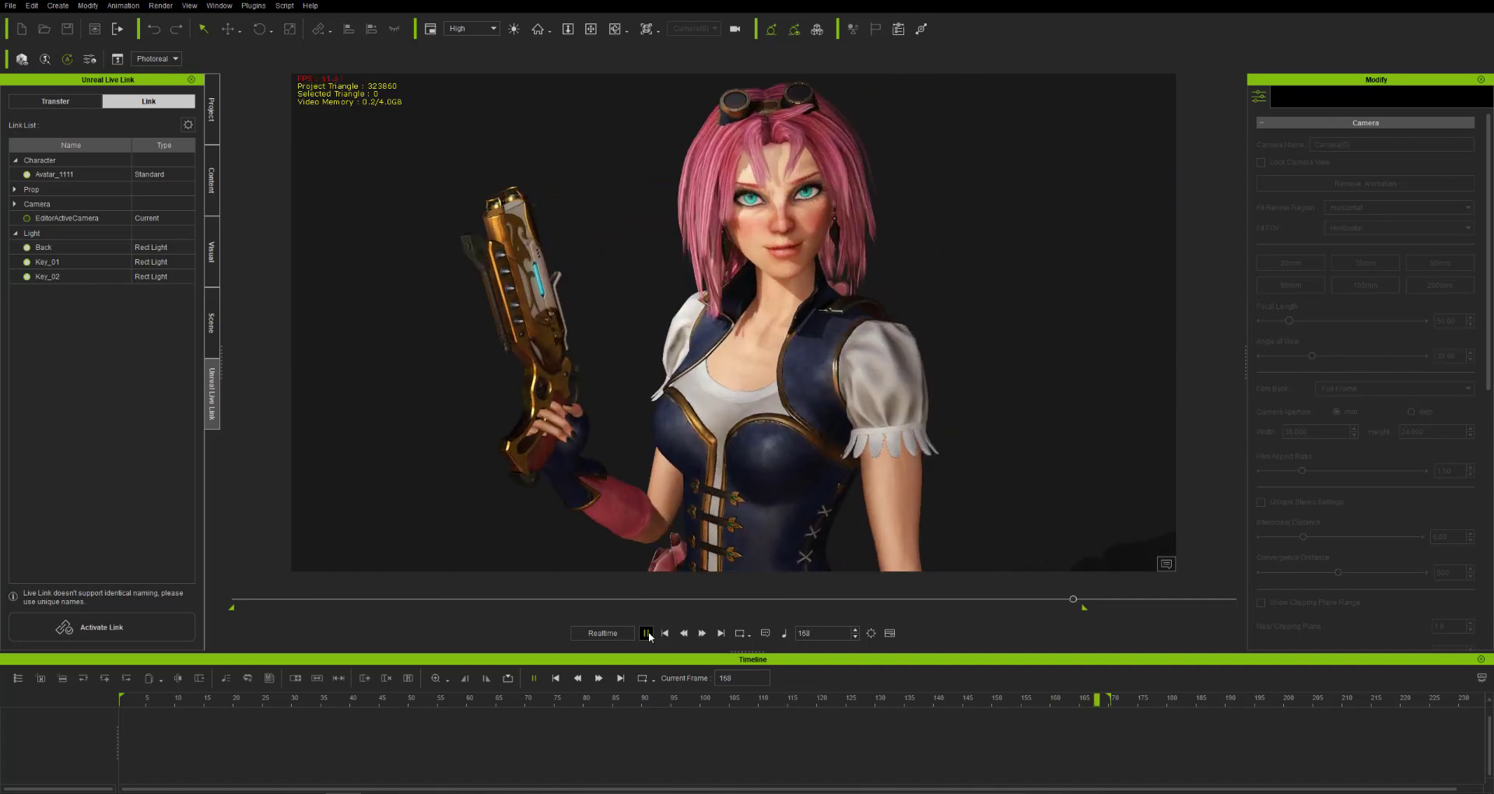
click(646, 632)
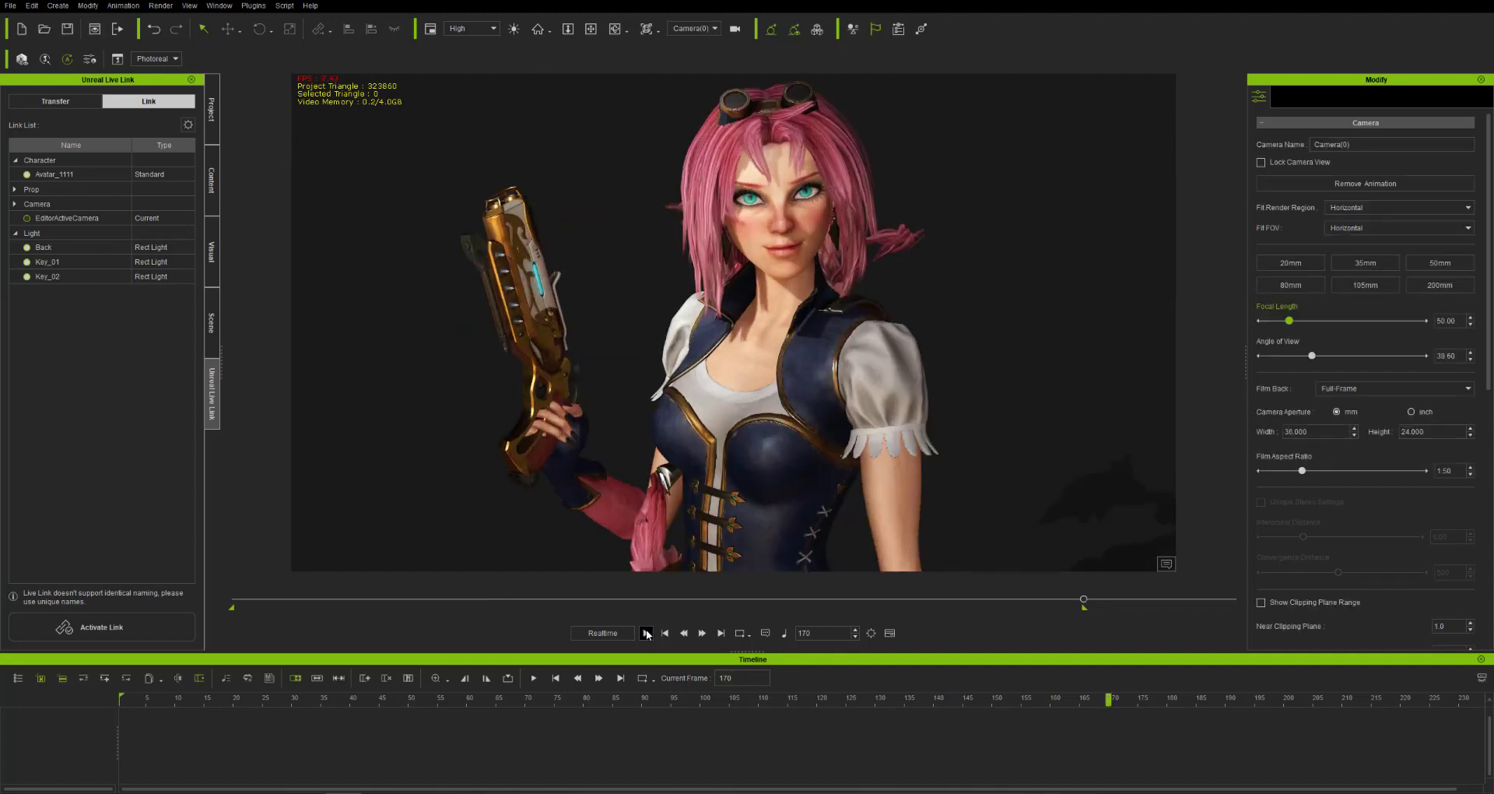
click(647, 632)
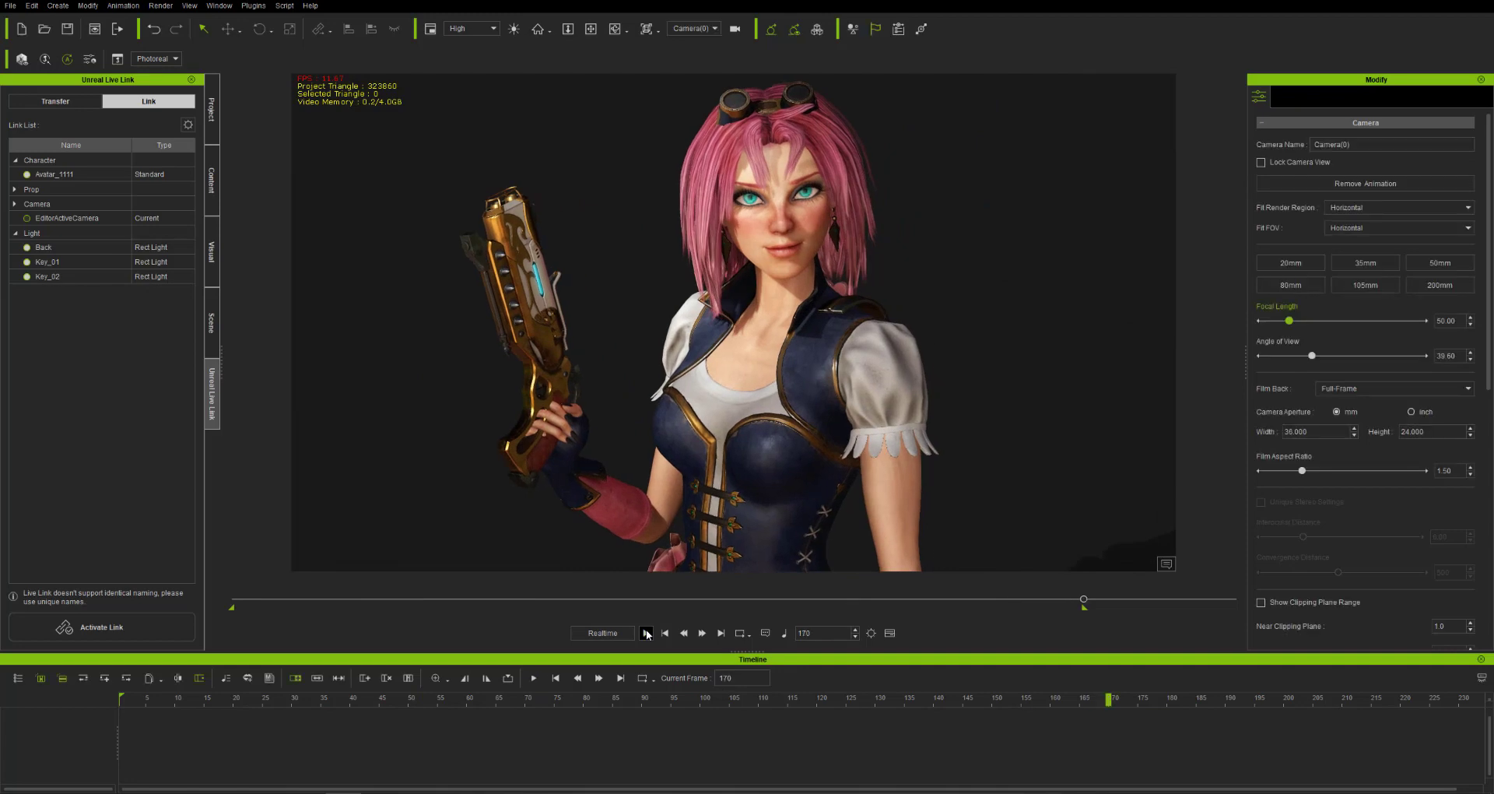
click(646, 633)
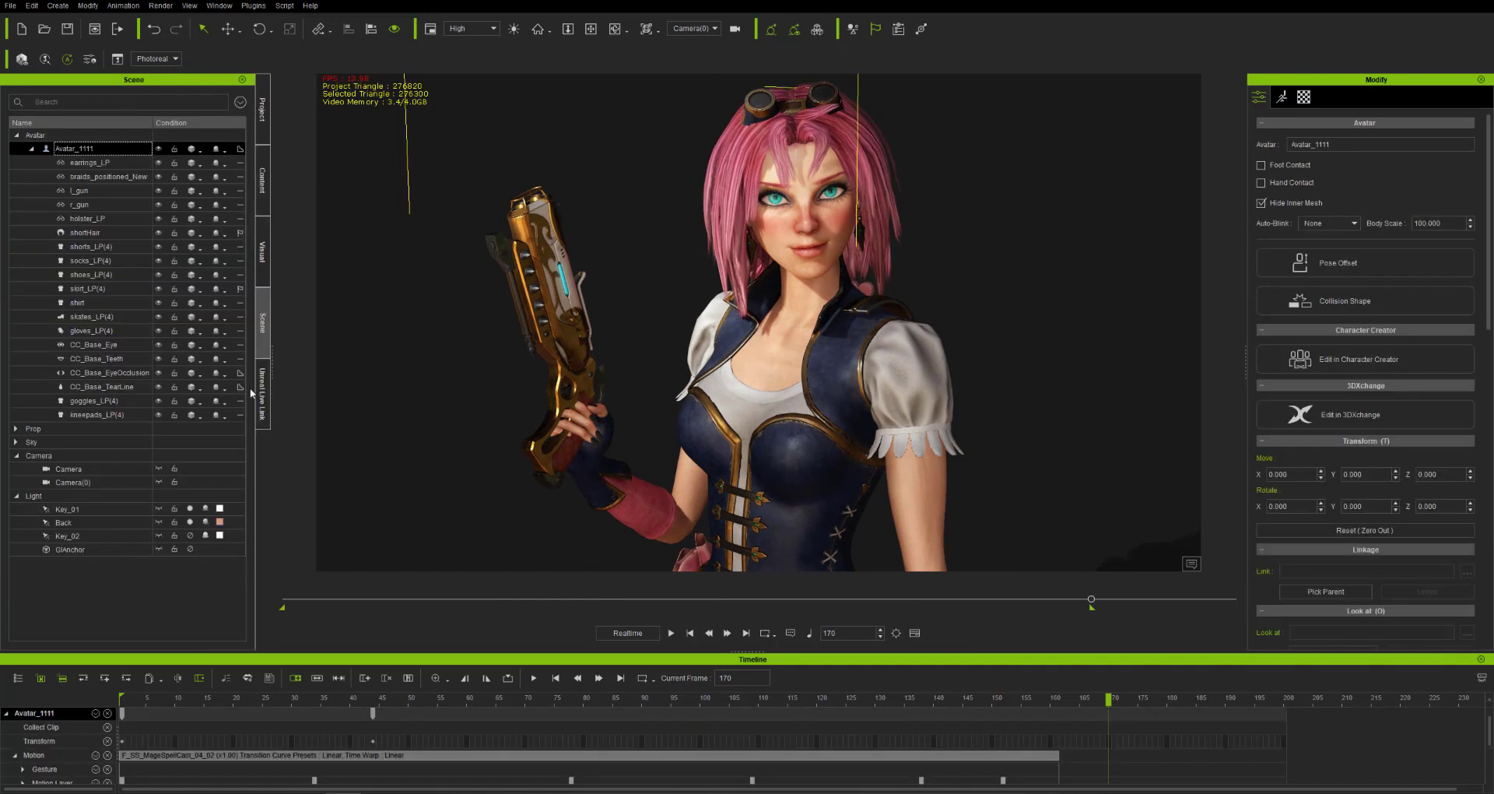
Transfer the Avatar_1111 character and Camera(0) from iClone to Unreal through Unreal Live Link.
click(263, 381)
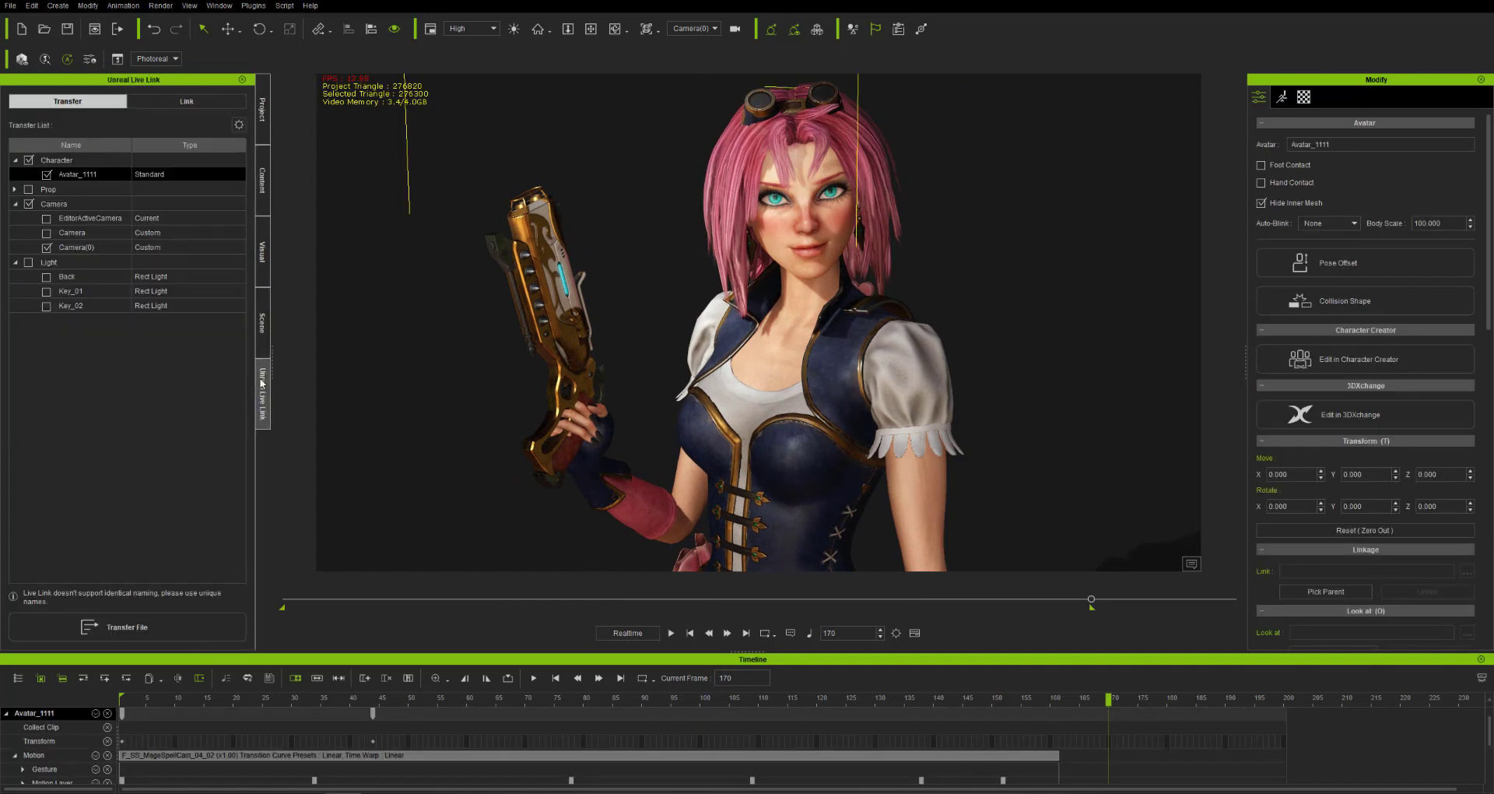
click(158, 631)
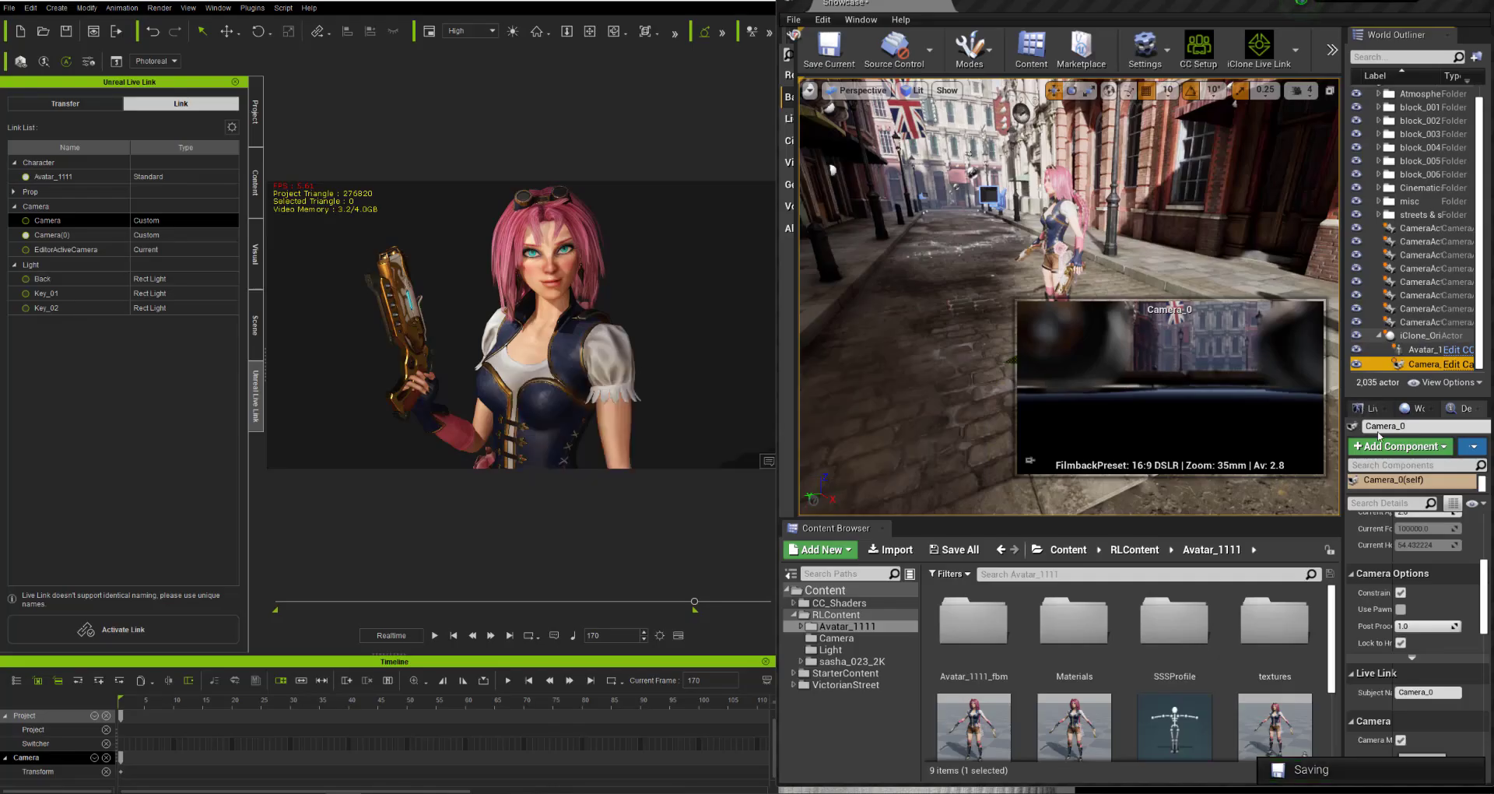
Add an iClone Live Link source in Unreal and activate the link for Avatar_1111 and Camera(0) in iClone.
click(1376, 433)
mouse_move(1401, 477)
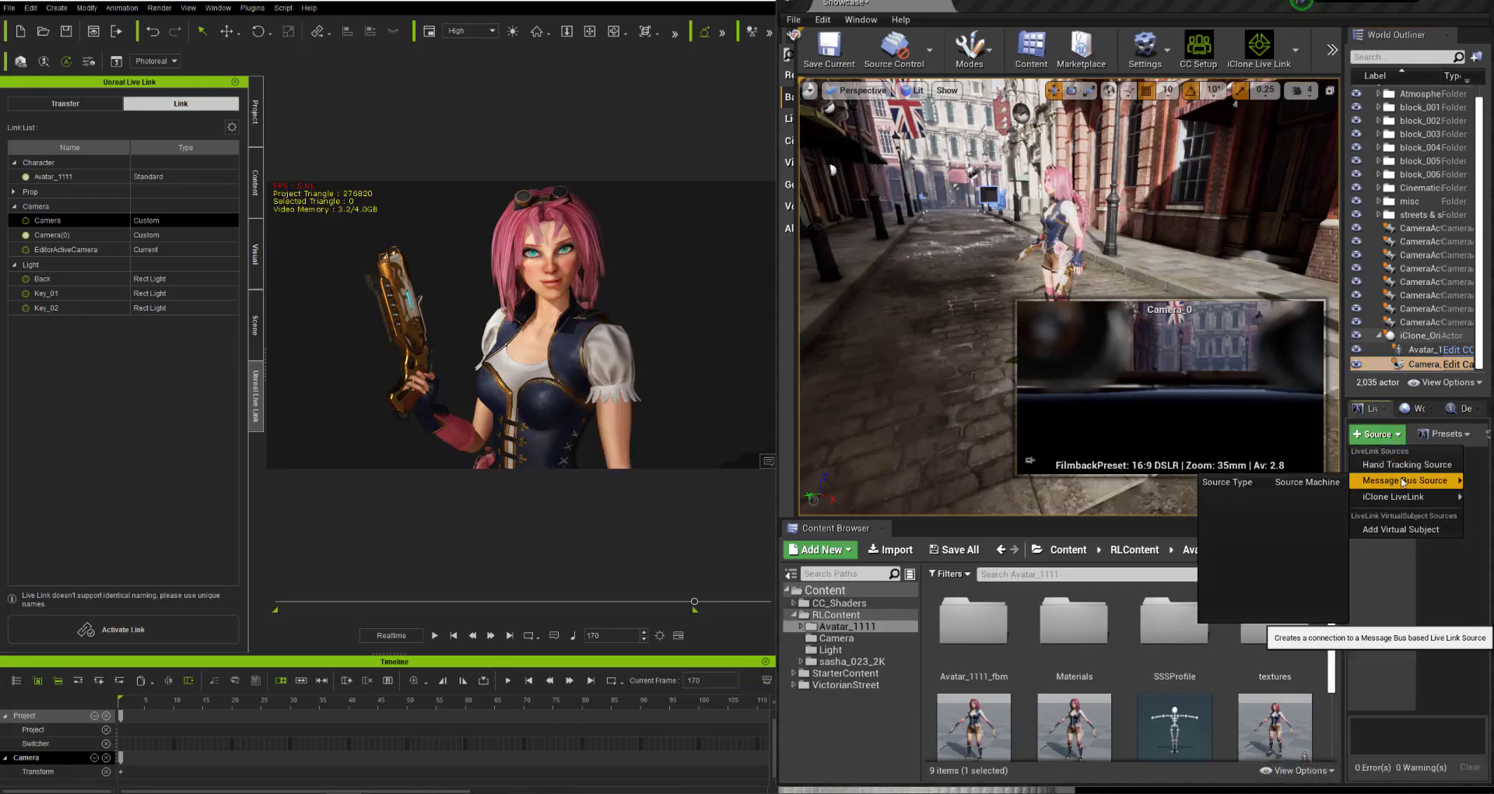
click(1225, 601)
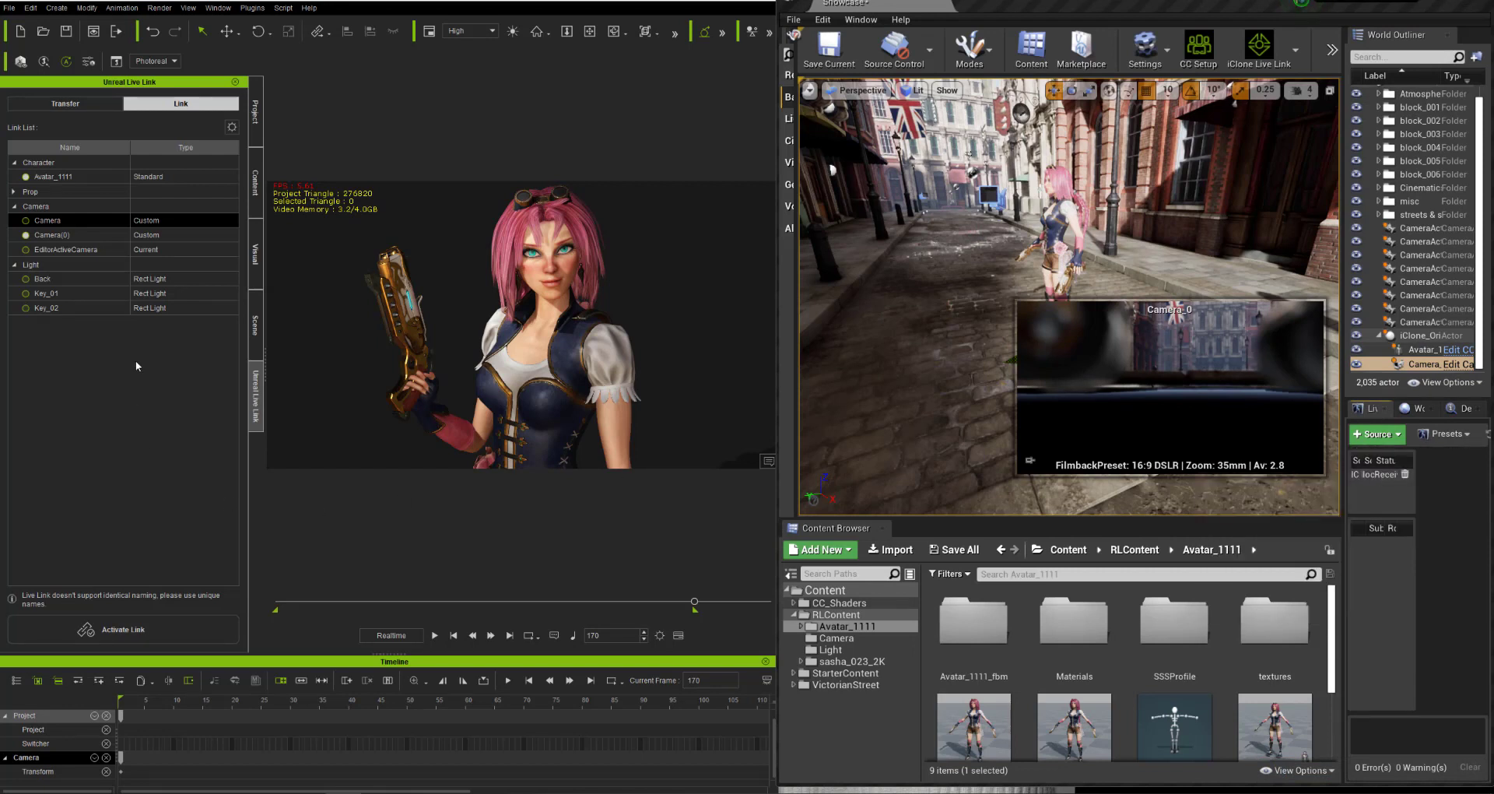
click(116, 629)
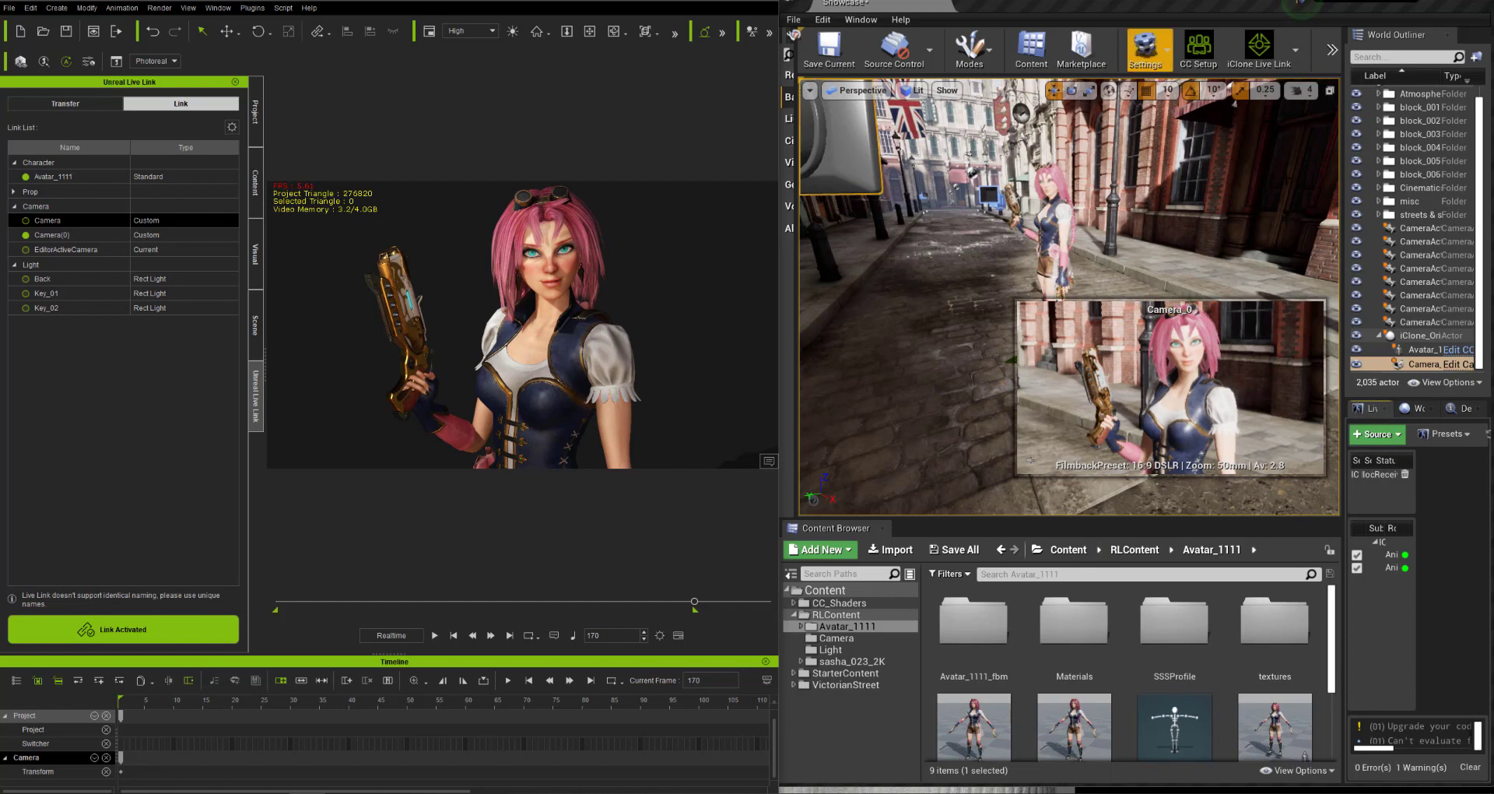
Pilot Camera_0 in the Unreal viewport and play the linked Avatar_1111 animation from iClone.
right_click(1416, 363)
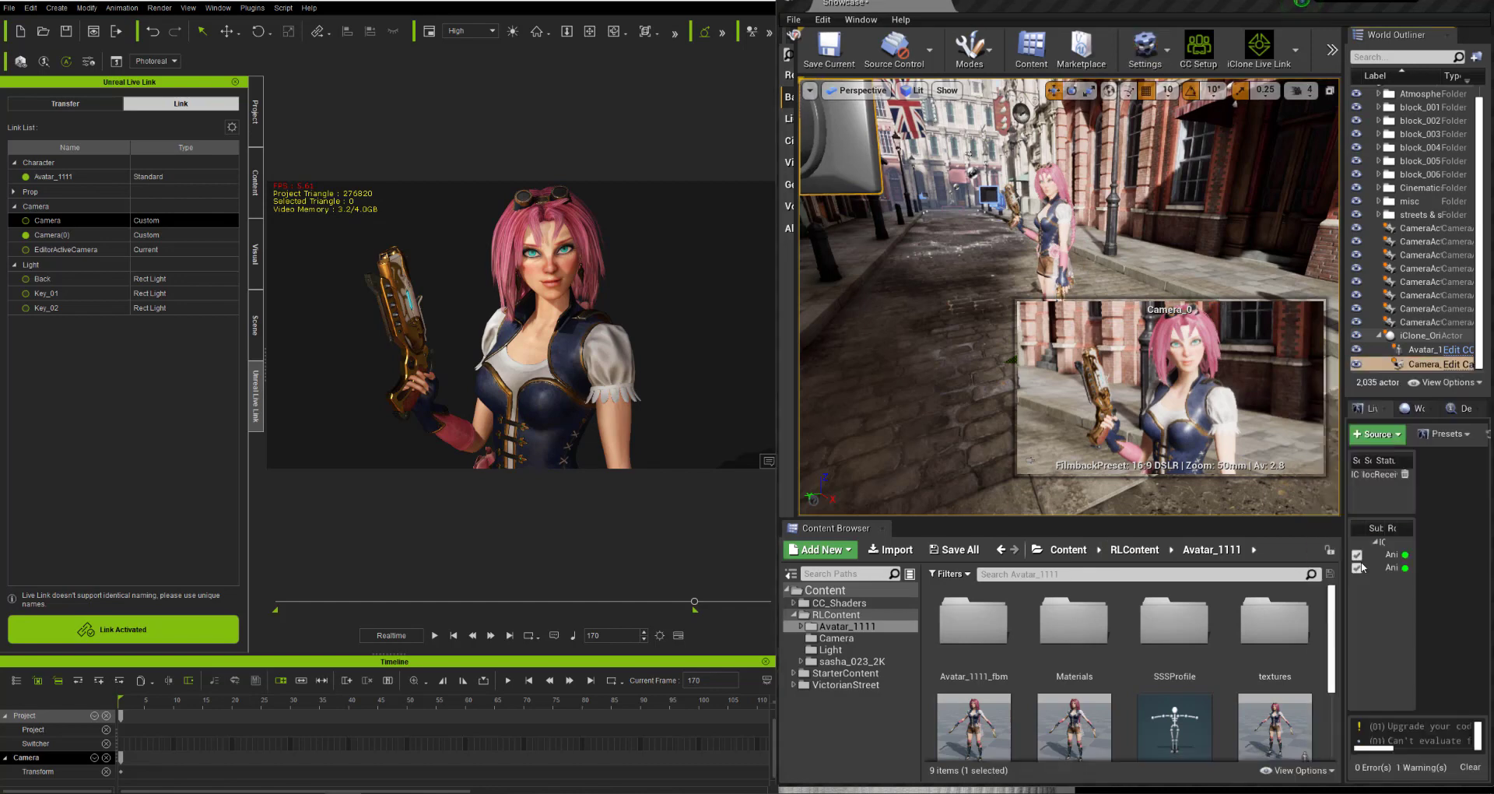
click(434, 636)
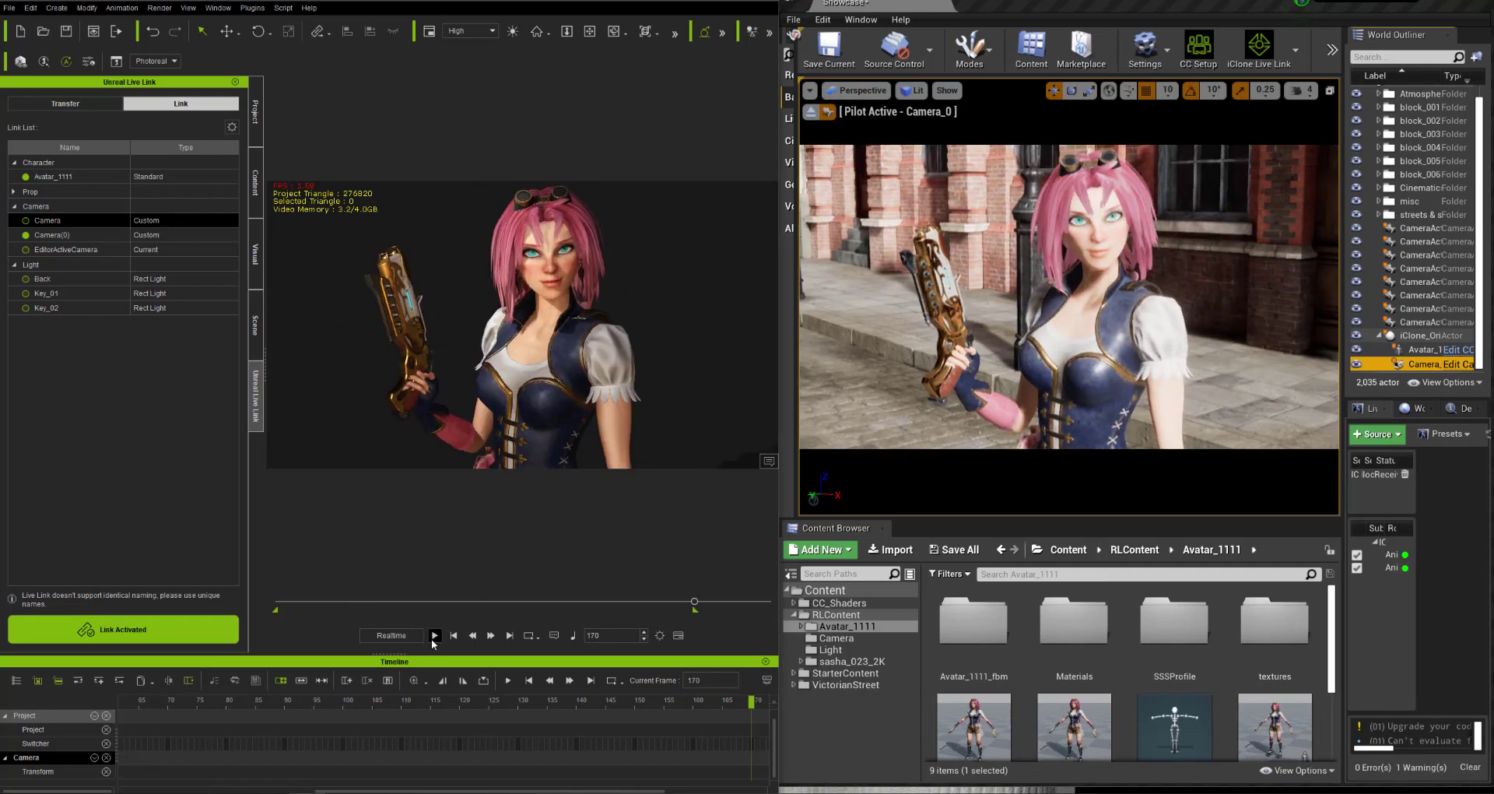
click(434, 635)
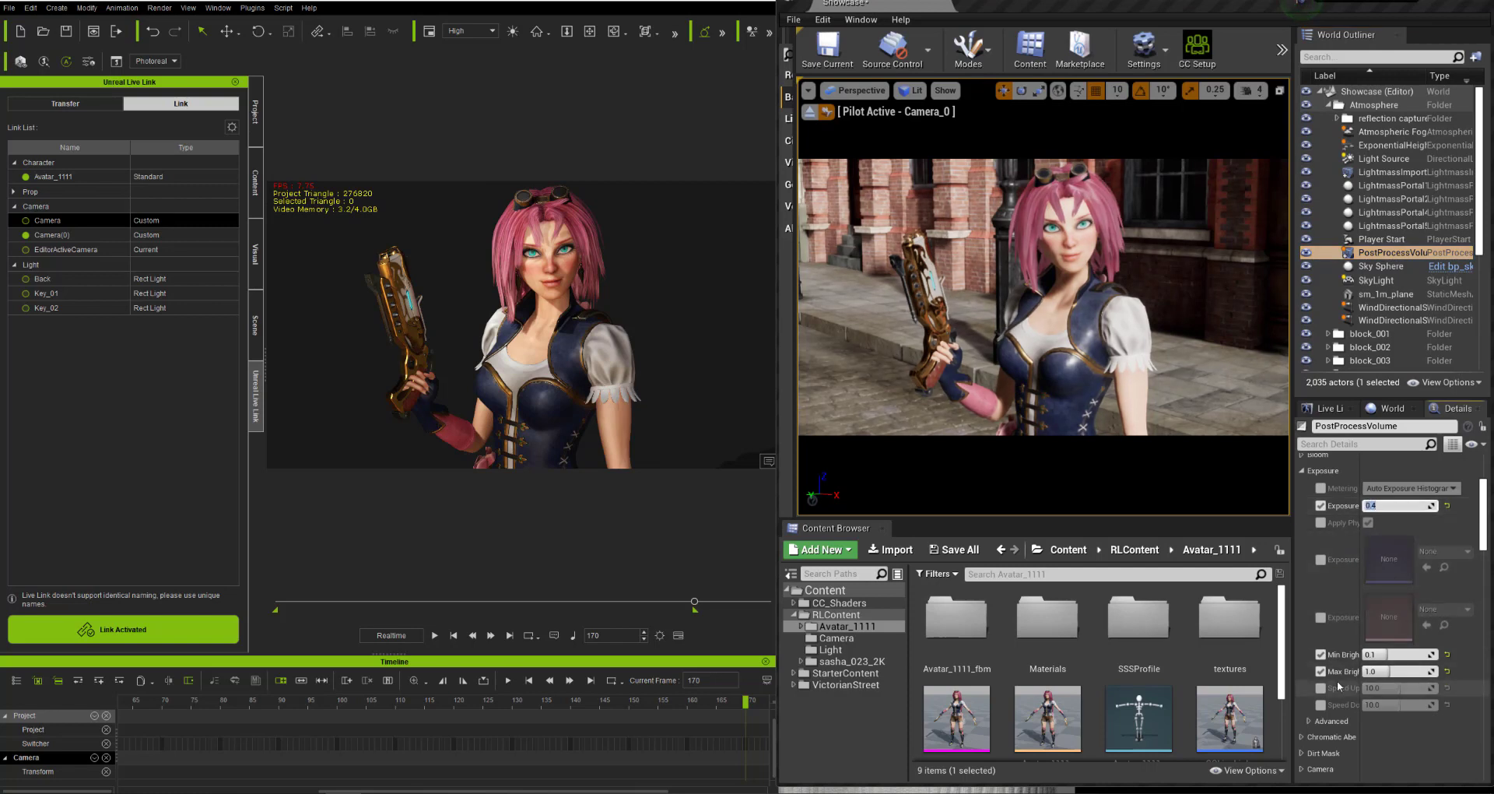
Review the PostProcessVolume's exposure and color grading settings and replay the linked animation from iClone.
scroll(1338, 684, down, 1)
scroll(1377, 647, down, 10)
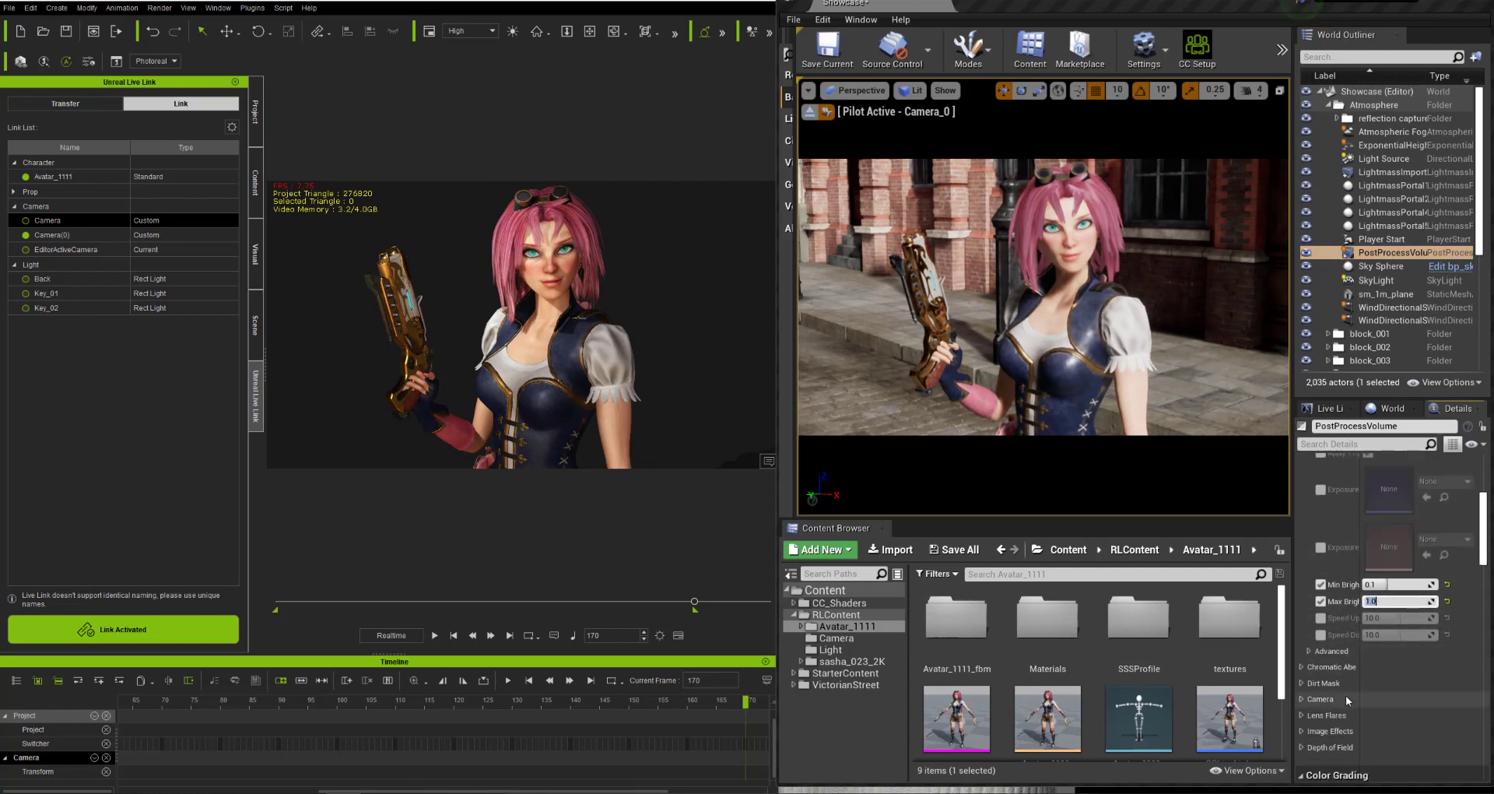
click(435, 636)
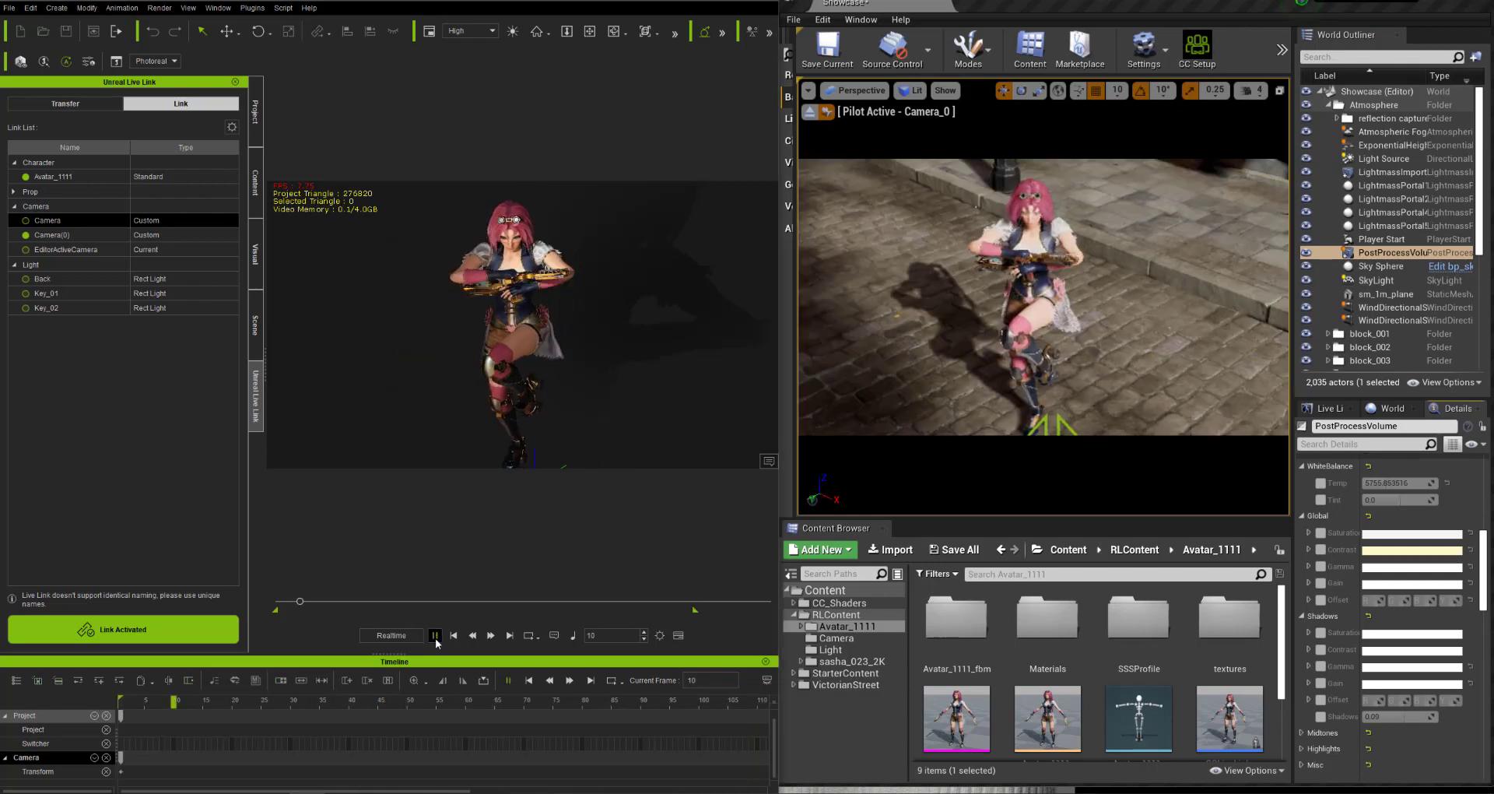